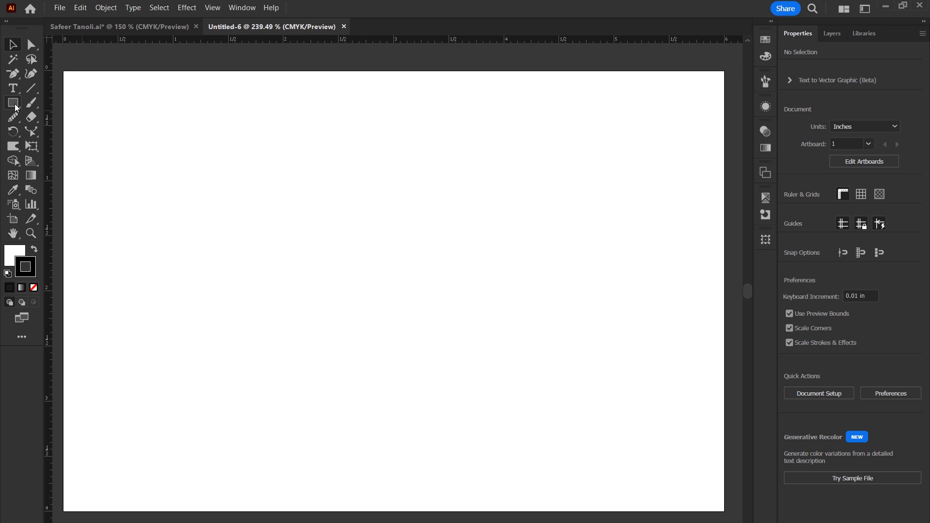
Step: Draw a 6 in wide by 4 in high rectangle and centre it horizontally and vertically on the artboard
{"action": "left_click", "coordinate": [13, 103]}
{"action": "left_click", "coordinate": [255, 243]}
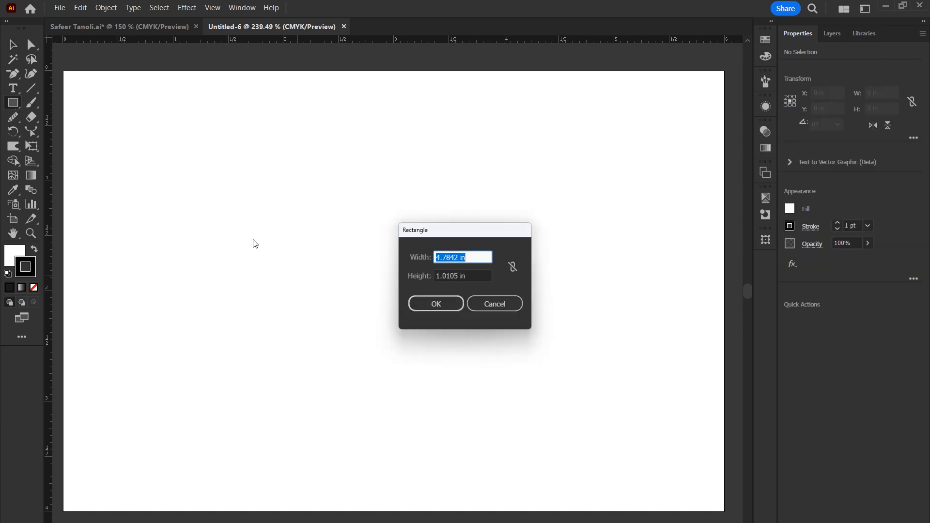
{"action": "type", "text": "6"}
{"action": "key", "text": "Tab"}
{"action": "type", "text": "4"}
{"action": "key", "text": "Return"}
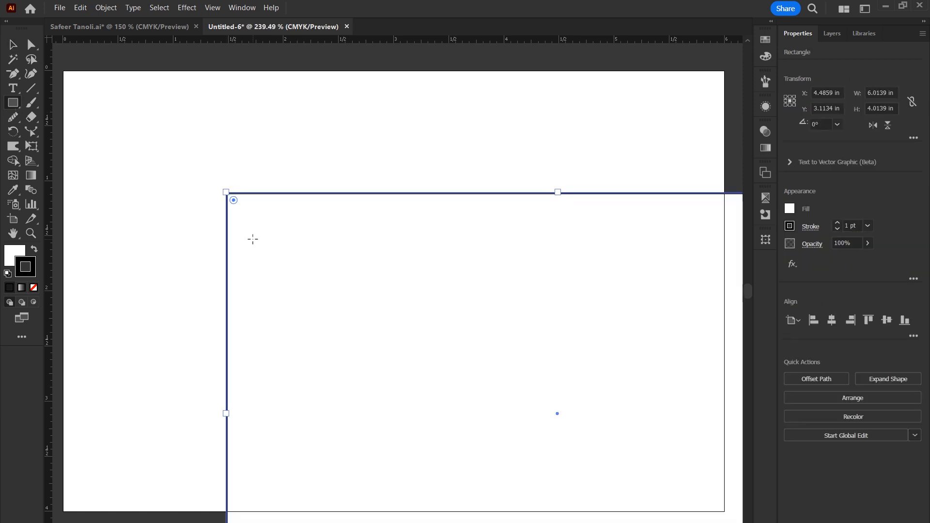
{"action": "left_click", "coordinate": [831, 320]}
{"action": "left_click", "coordinate": [887, 320]}
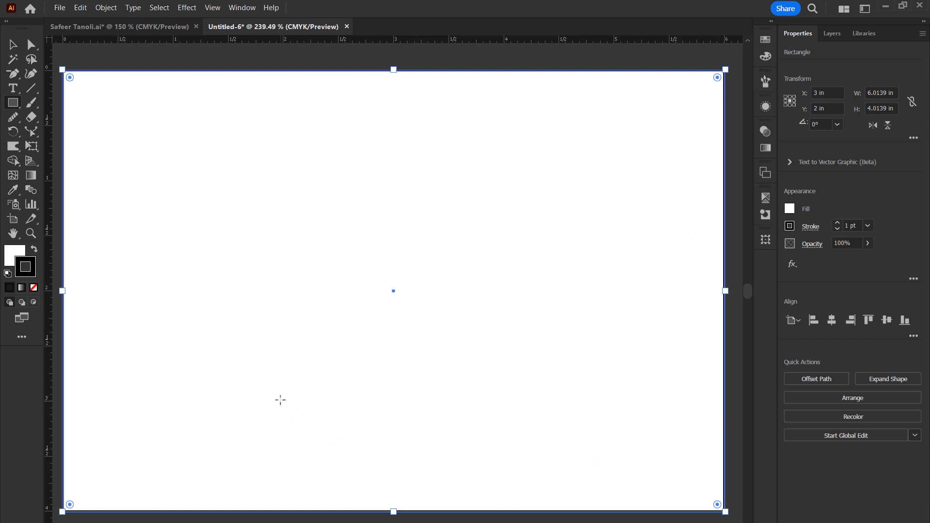
Step: Split the rectangle into a grid of 3 rows and 3 columns, with the preview enabled
{"action": "left_click", "coordinate": [106, 8]}
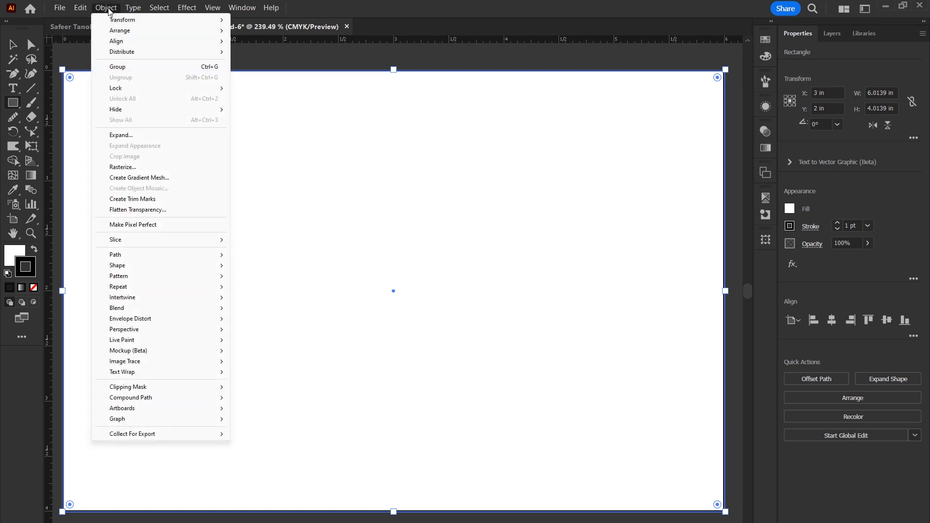
{"action": "mouse_move", "coordinate": [152, 256]}
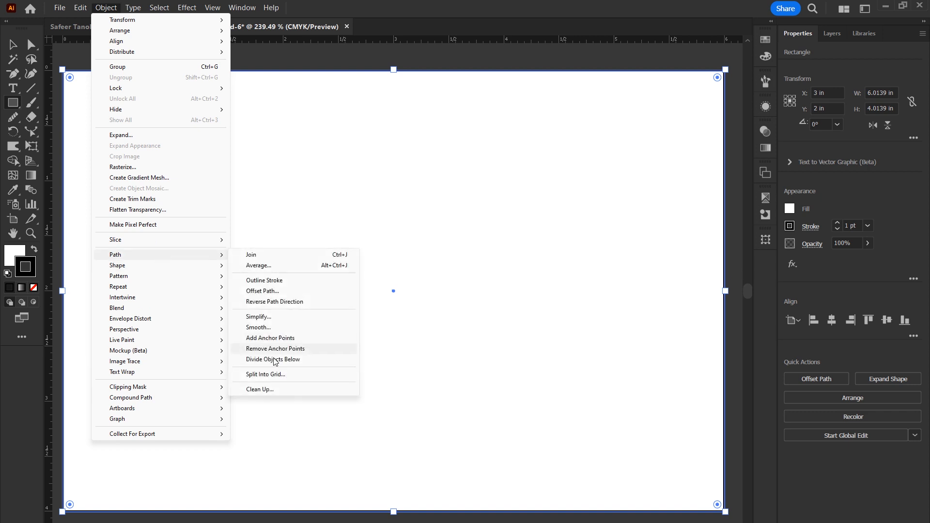
{"action": "left_click", "coordinate": [265, 375]}
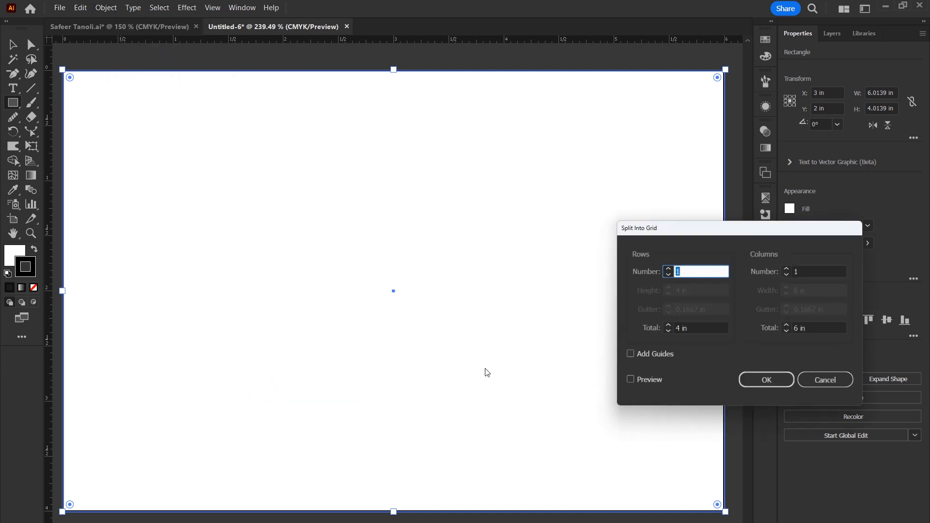
{"action": "left_click", "coordinate": [630, 381]}
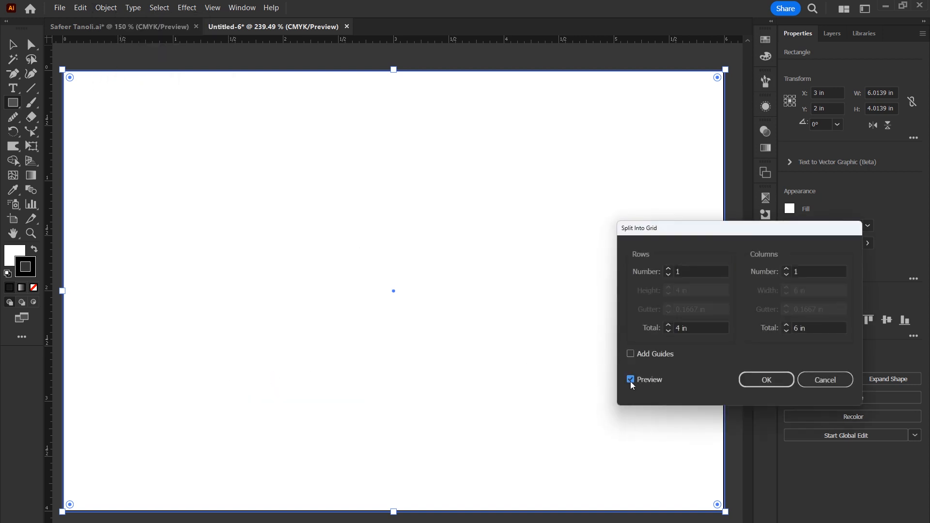
{"action": "double_click", "coordinate": [678, 272]}
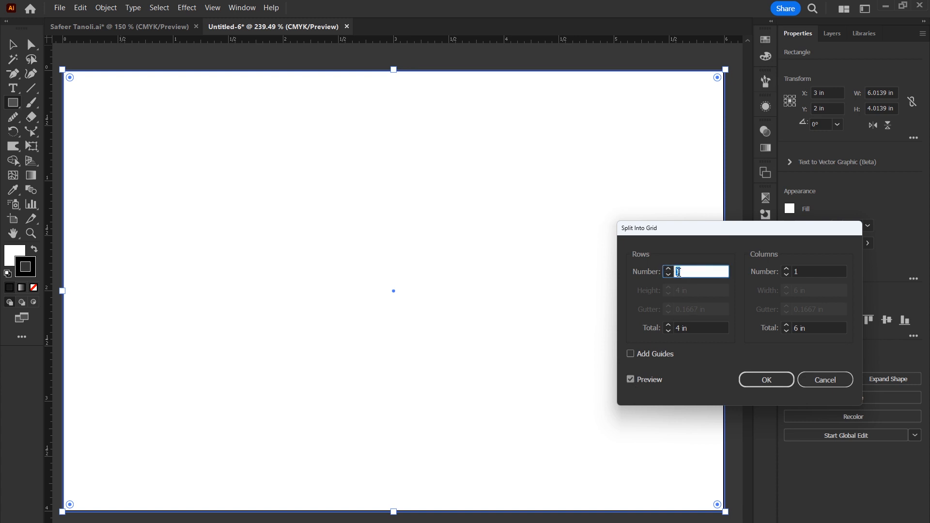
{"action": "key", "text": "Up"}
{"action": "key", "text": "Up"}
{"action": "double_click", "coordinate": [792, 270]}
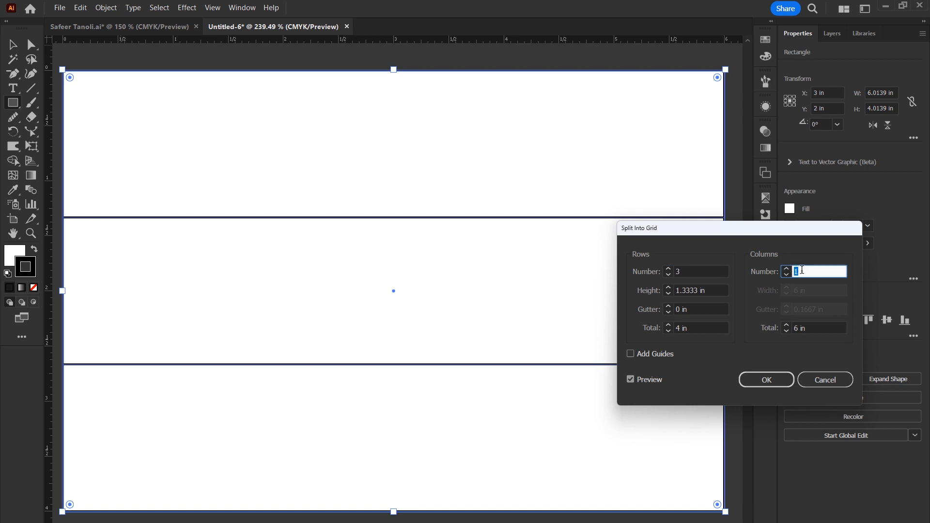
{"action": "key", "text": "Up"}
{"action": "key", "text": "Up"}
{"action": "key", "text": "Up"}
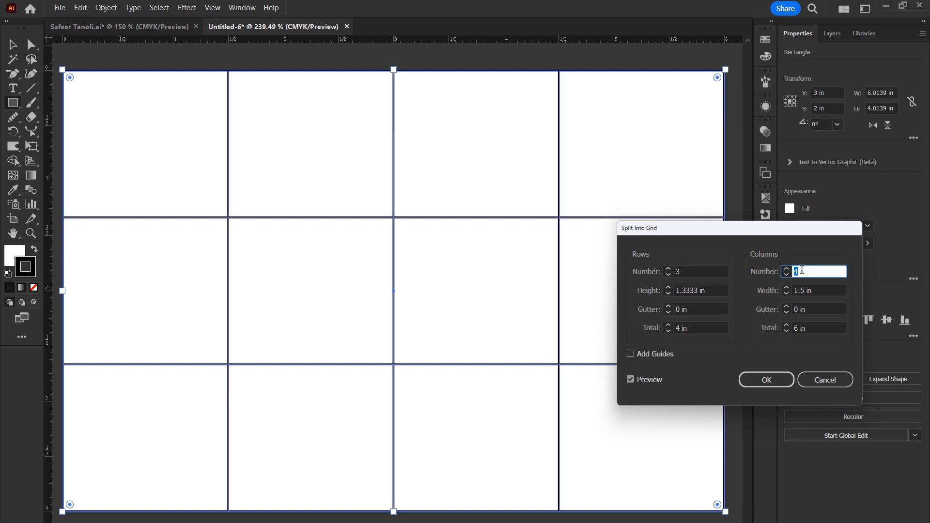
{"action": "key", "text": "Down"}
{"action": "key", "text": "Return"}
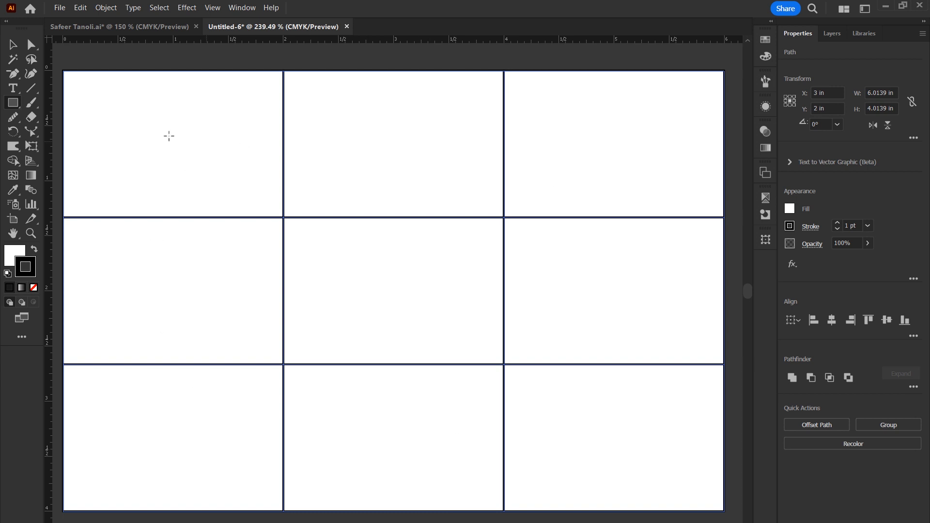
Step: Draw a small circle about 0.19 in across in the upper middle cell, with a red fill and no stroke
{"action": "left_click_drag", "start_coordinate": [17, 110], "coordinate": [63, 130]}
{"action": "left_click_drag", "start_coordinate": [344, 174], "coordinate": [366, 197]}
{"action": "left_click", "coordinate": [765, 39]}
{"action": "left_click", "coordinate": [618, 51]}
{"action": "left_click", "coordinate": [649, 71]}
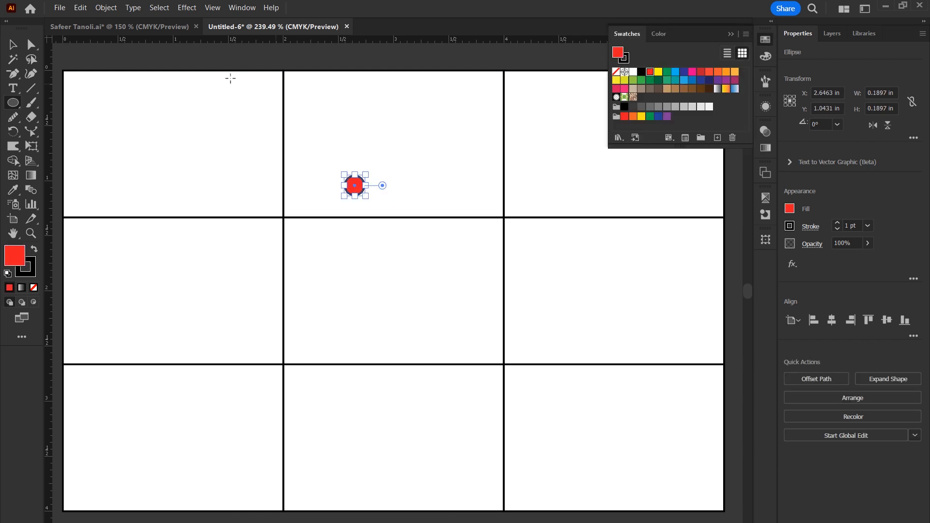
{"action": "left_click", "coordinate": [30, 274]}
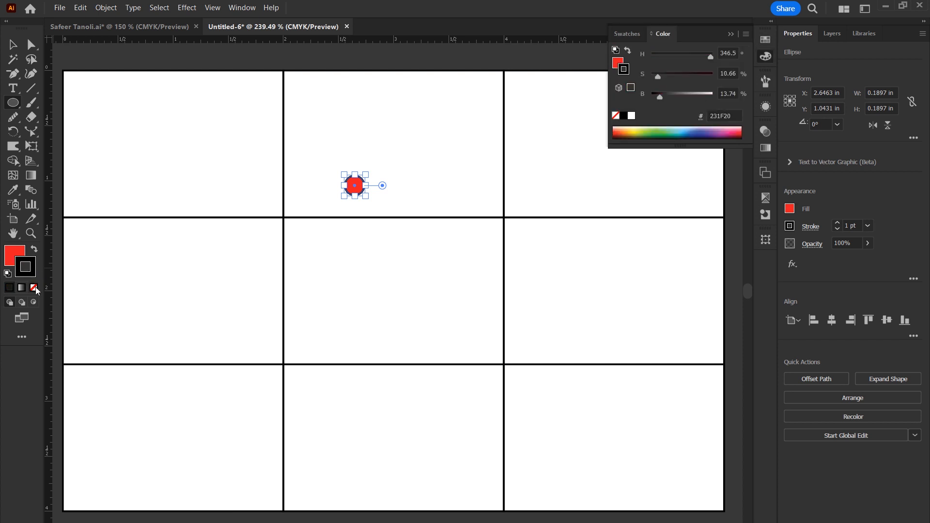
{"action": "left_click", "coordinate": [34, 288]}
{"action": "left_click", "coordinate": [14, 255]}
Step: Place copies of the red circle so that one sits on each of the grid's four inner line intersections
{"action": "key", "text": "v"}
{"action": "left_click", "coordinate": [359, 150]}
{"action": "left_click_drag", "start_coordinate": [359, 196], "coordinate": [503, 217]}
{"action": "left_click", "coordinate": [284, 217], "text": "shift"}
{"action": "left_click_drag", "start_coordinate": [285, 218], "coordinate": [286, 365]}
{"action": "left_click", "coordinate": [731, 35]}
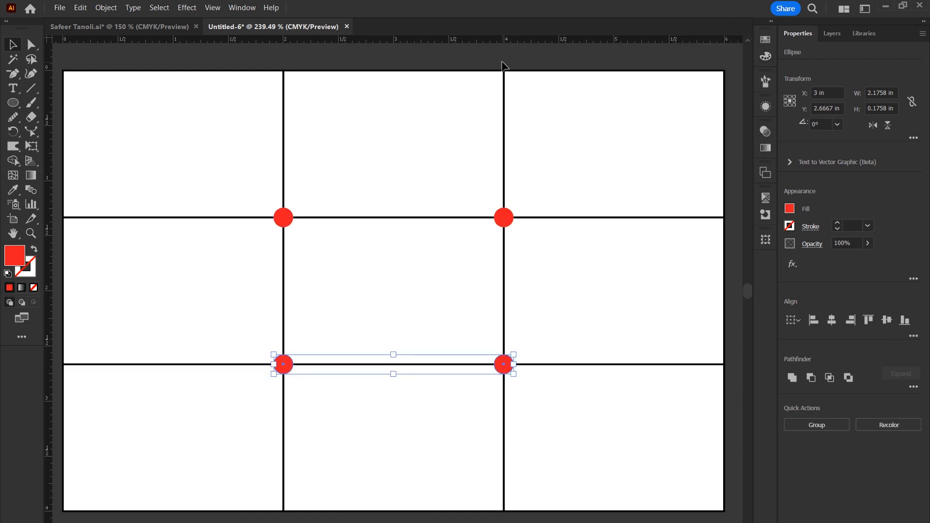
{"action": "left_click", "coordinate": [533, 97]}
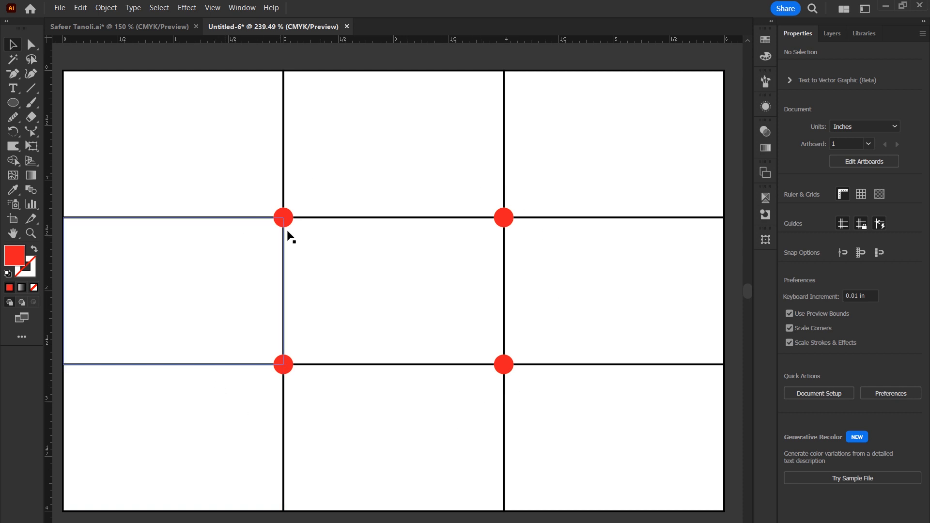
Step: Select the whole grid with its four red dots and move it off the artboard into the empty area above
{"action": "key", "text": "ctrl+minus"}
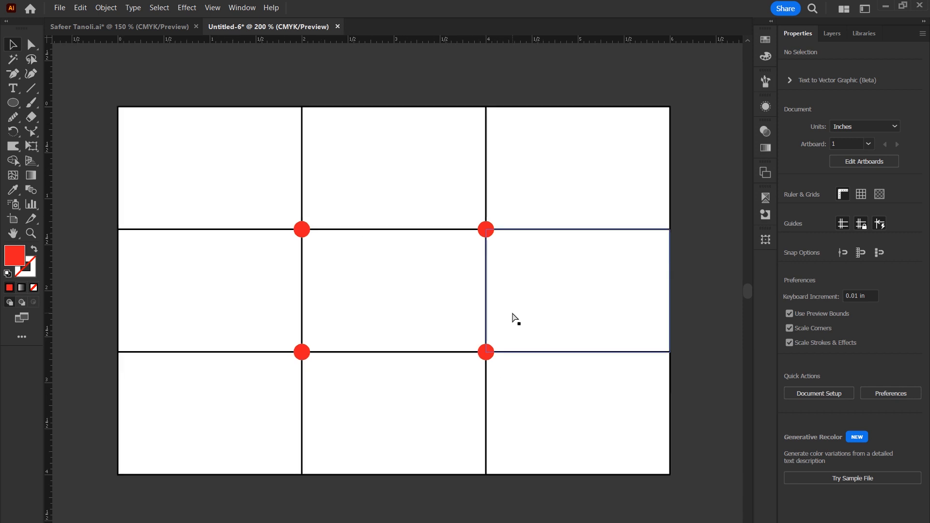
{"action": "key", "text": "ctrl+minus"}
{"action": "left_click_drag", "start_coordinate": [578, 293], "coordinate": [610, 258]}
{"action": "left_click_drag", "start_coordinate": [636, 114], "coordinate": [209, 428]}
{"action": "scroll", "coordinate": [425, 371], "scroll_direction": "up", "scroll_amount": 4}
{"action": "left_click_drag", "start_coordinate": [394, 441], "coordinate": [394, 408]}
{"action": "left_click_drag", "start_coordinate": [405, 351], "coordinate": [408, 274]}
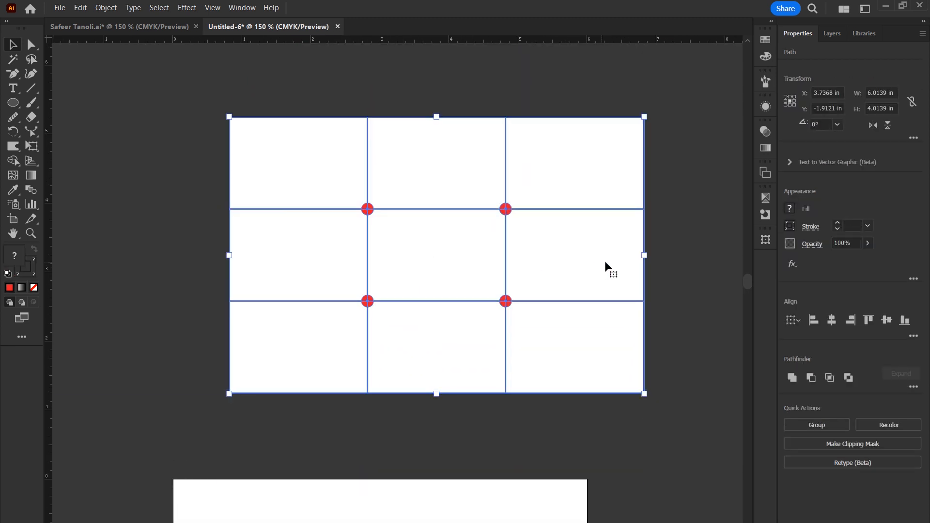
Step: Scale the grid down to about 2.84 in wide, and stretch it back to about 5.93 by 3.39 in
{"action": "left_click_drag", "start_coordinate": [645, 254], "coordinate": [426, 265]}
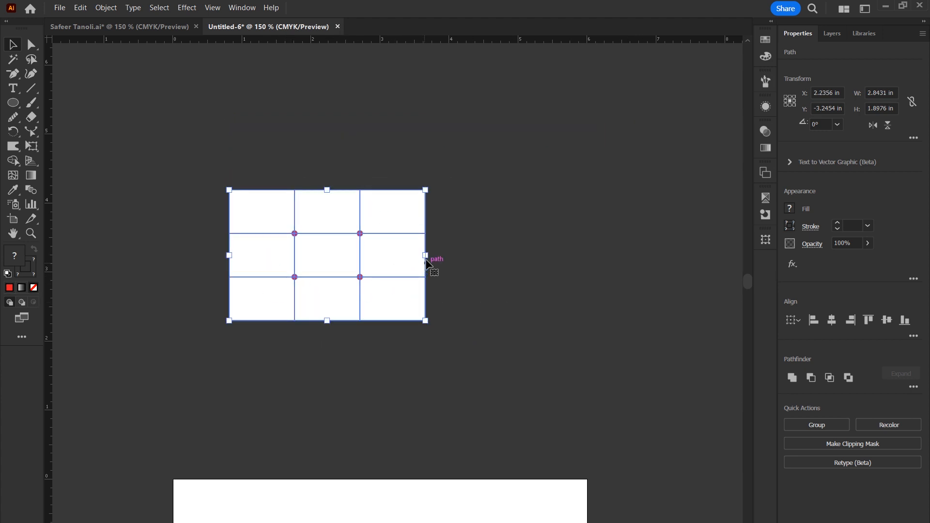
{"action": "left_click_drag", "start_coordinate": [426, 255], "coordinate": [638, 256]}
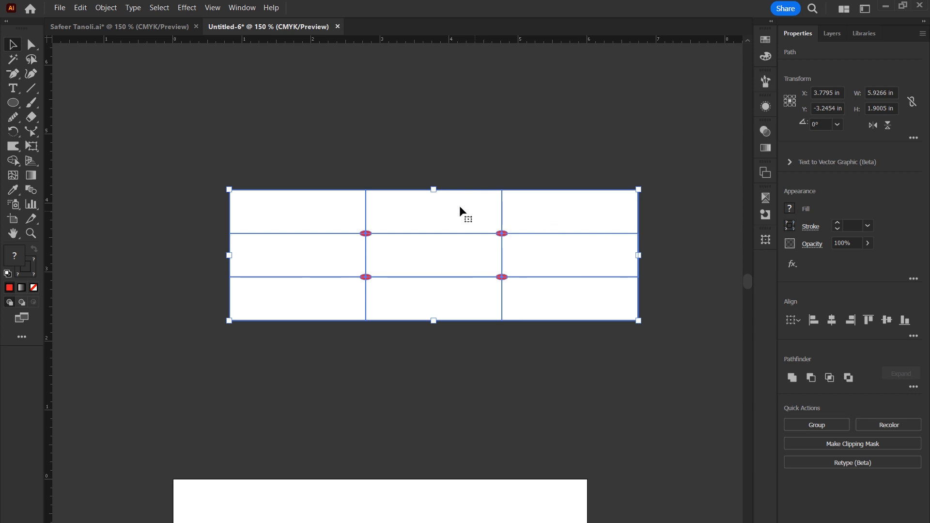
{"action": "left_click_drag", "start_coordinate": [433, 193], "coordinate": [433, 91]}
Step: Set the selected grid and dots to 6 in wide and 4 in high
{"action": "left_click", "coordinate": [881, 92]}
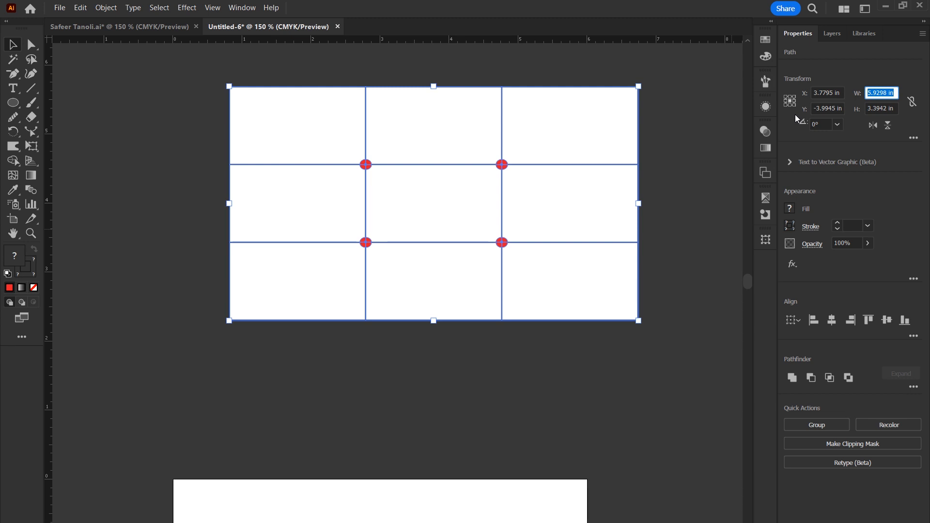
{"action": "type", "text": "6"}
{"action": "key", "text": "Tab"}
{"action": "type", "text": "4"}
{"action": "key", "text": "Return"}
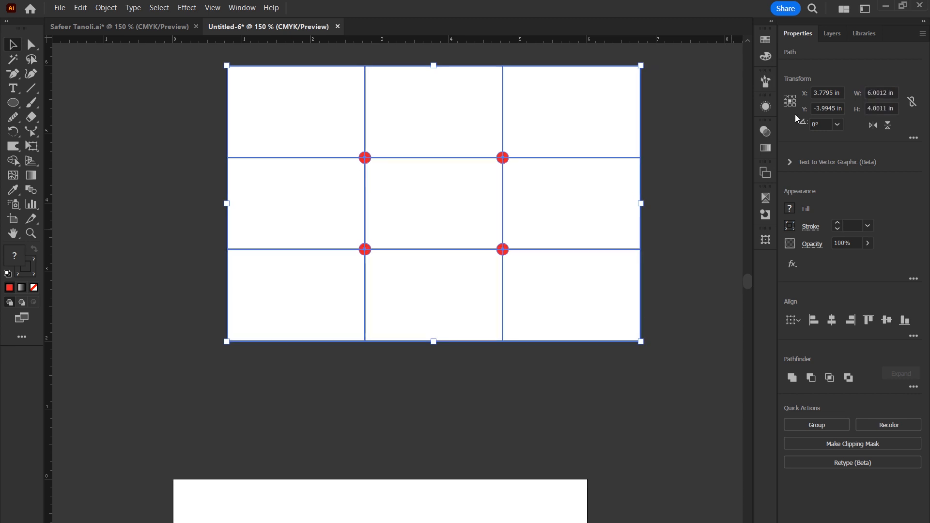
Step: Group the grid with its dots, centre the group on the artboard and deselect it
{"action": "key", "text": "ctrl+g"}
{"action": "key", "text": "ctrl+1"}
{"action": "key", "text": "ctrl+0"}
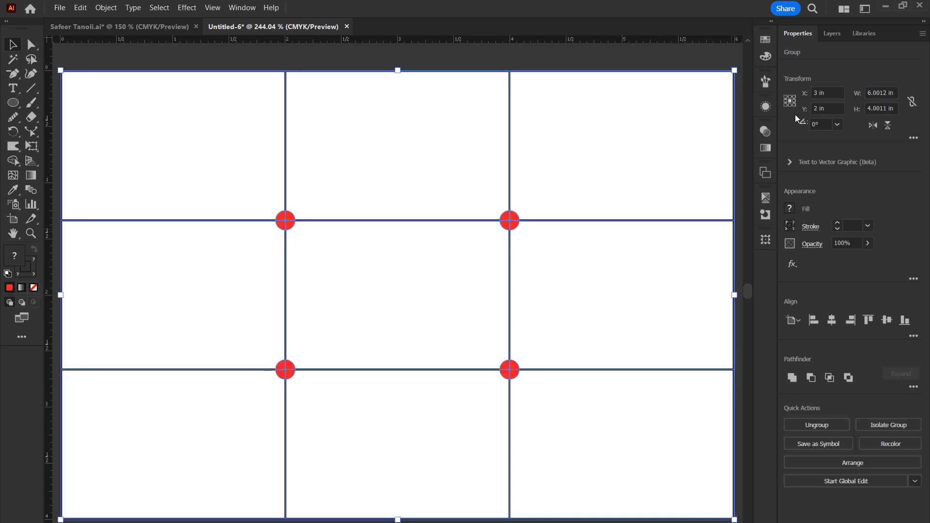
{"action": "key", "text": "ctrl+h"}
{"action": "left_click", "coordinate": [623, 67]}
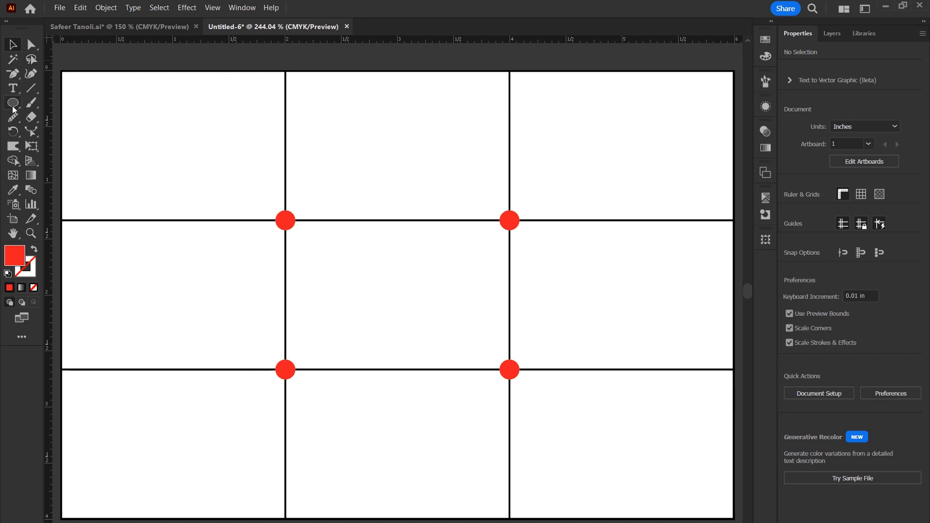
Step: Draw a red 6 by 4 in rectangle over the grid and centre it horizontally and vertically on the artboard
{"action": "key", "text": "m"}
{"action": "left_click", "coordinate": [167, 120]}
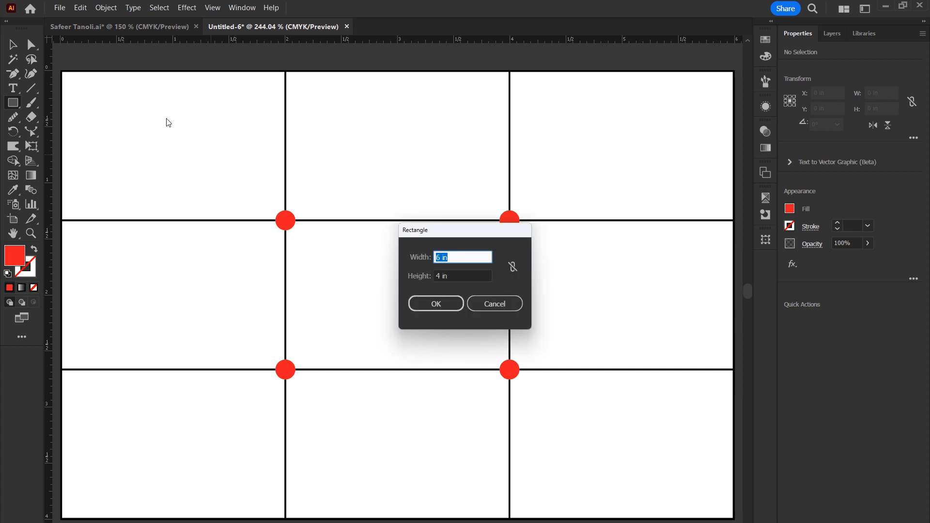
{"action": "left_click", "coordinate": [438, 306]}
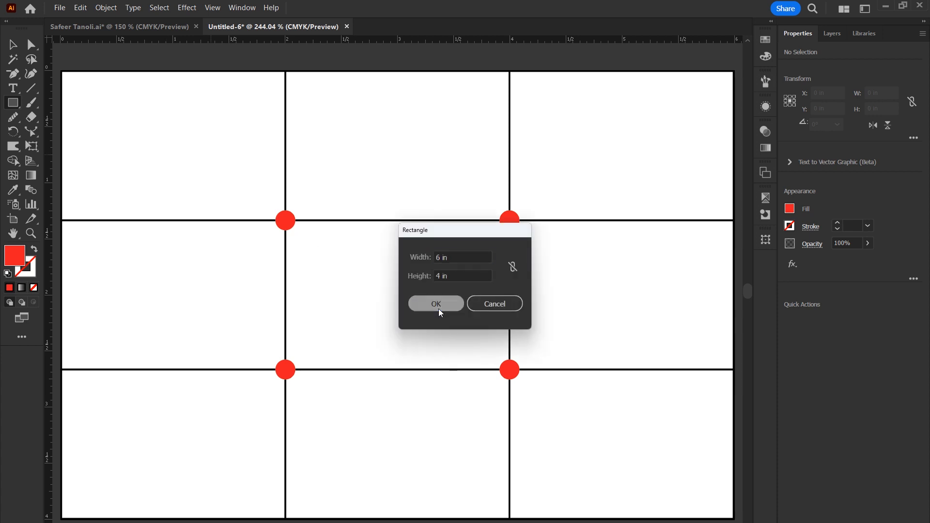
{"action": "left_click", "coordinate": [831, 319]}
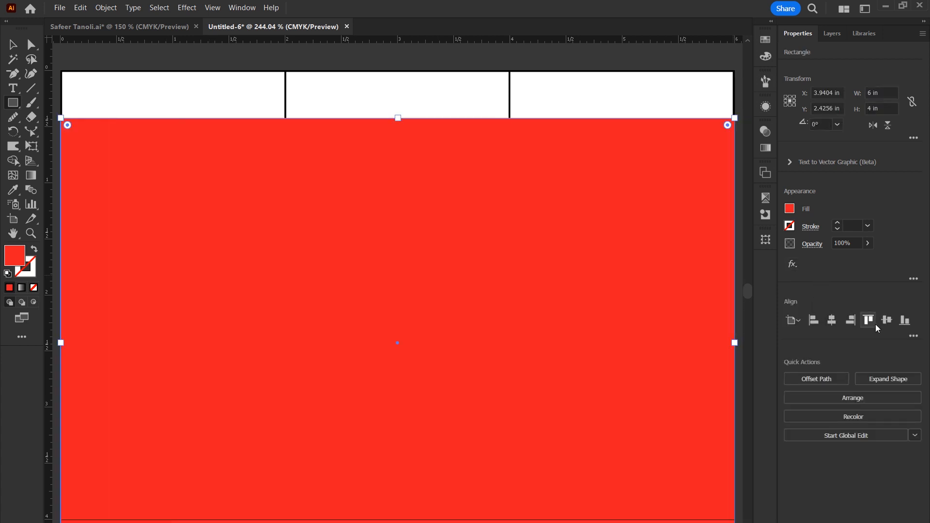
{"action": "left_click", "coordinate": [887, 321]}
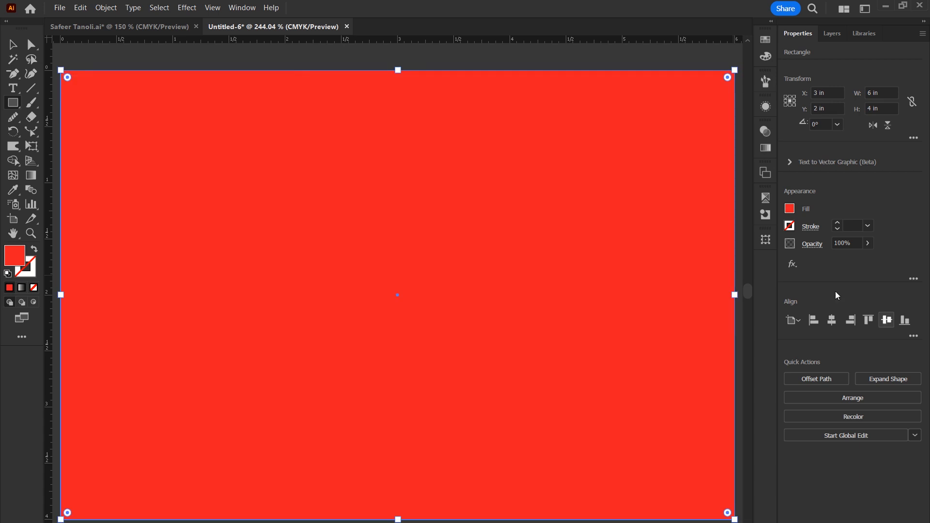
Step: Split the red rectangle into a grid of 2 rows and 2 columns
{"action": "left_click", "coordinate": [116, 12]}
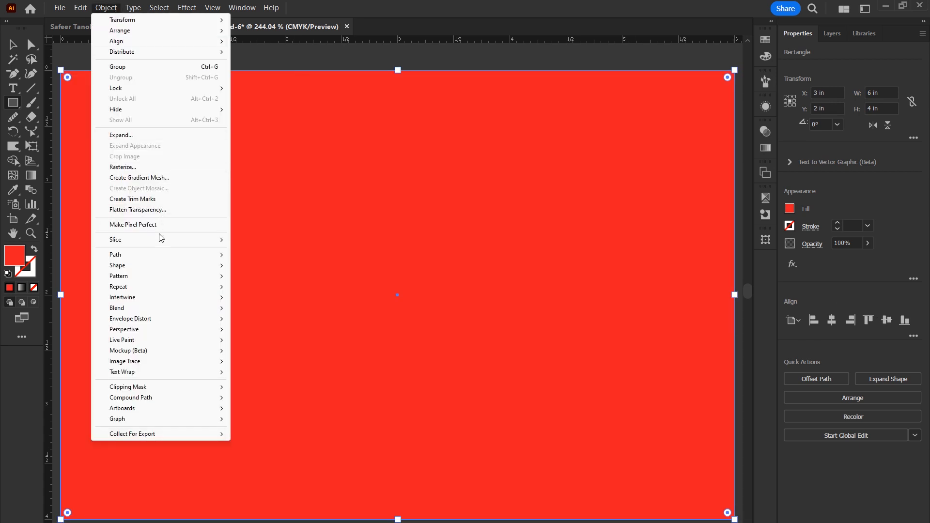
{"action": "mouse_move", "coordinate": [151, 256]}
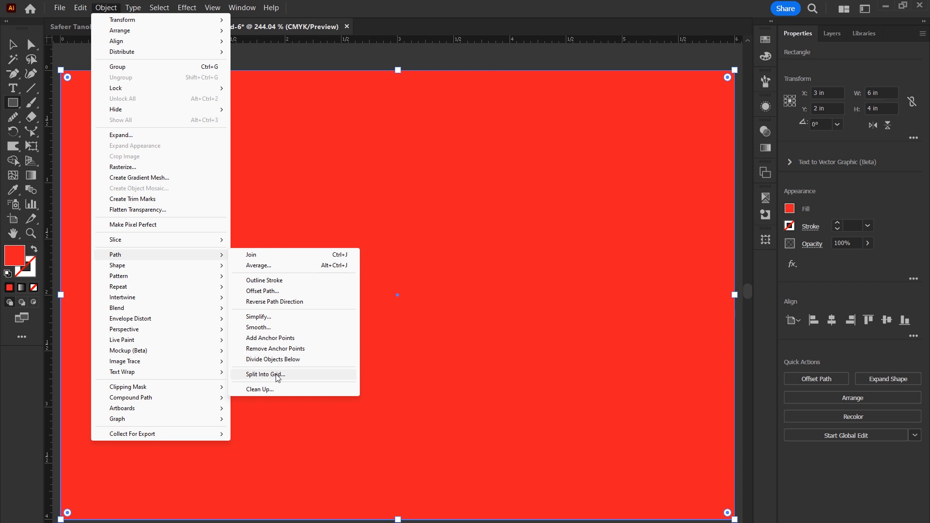
{"action": "left_click", "coordinate": [291, 374]}
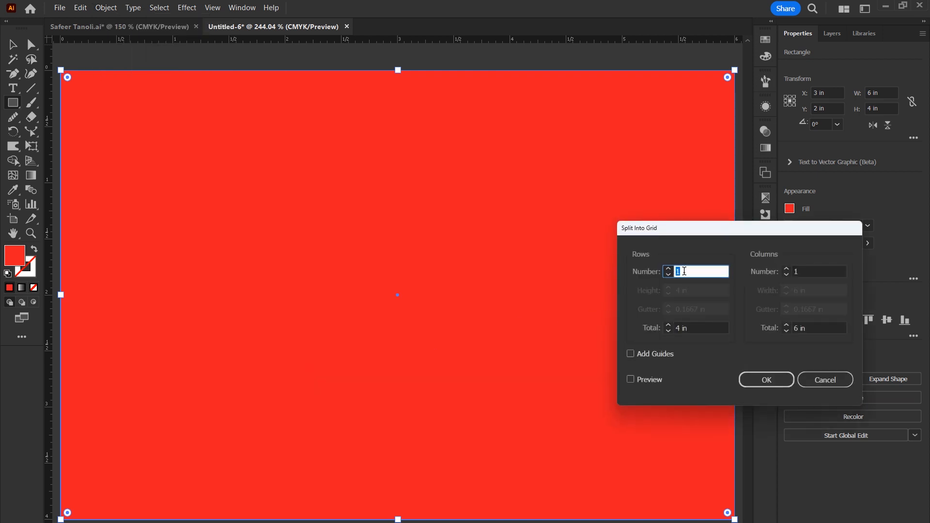
{"action": "key", "text": "Up"}
{"action": "left_click", "coordinate": [793, 271]}
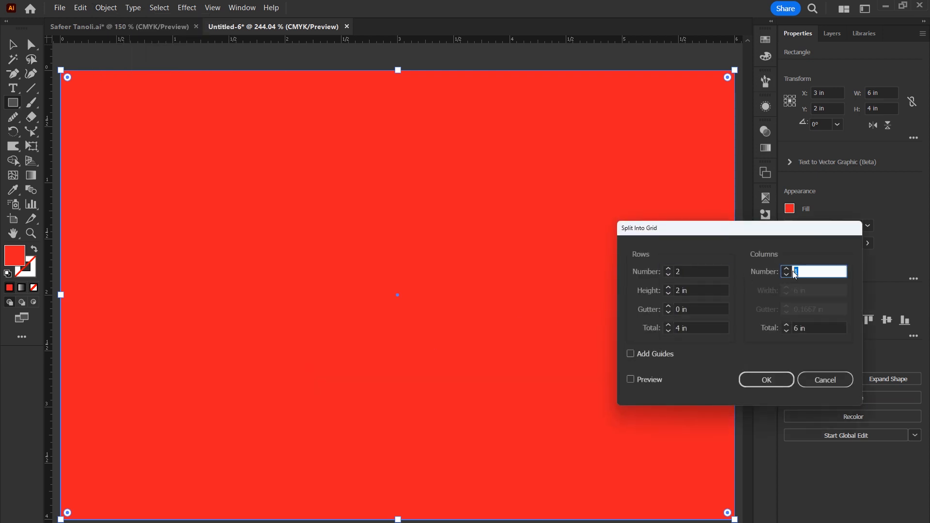
{"action": "key", "text": "Up"}
{"action": "left_click", "coordinate": [758, 380]}
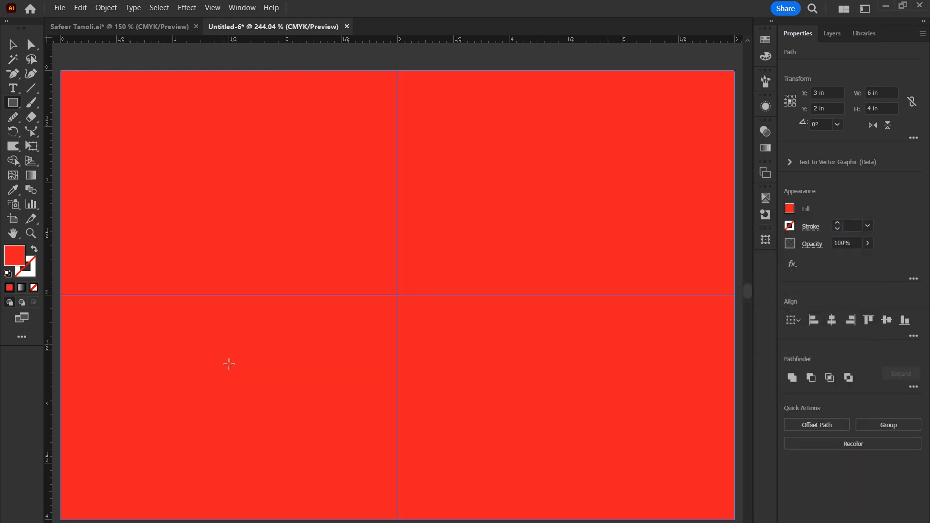
Step: Deselect the split rectangles and set the upper-left red rectangle's opacity to 41%
{"action": "left_click", "coordinate": [13, 44]}
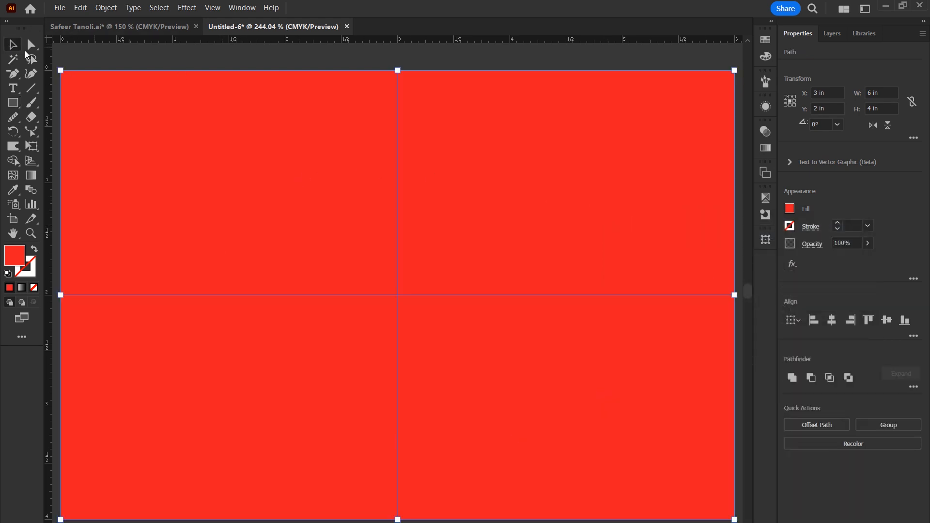
{"action": "left_click", "coordinate": [126, 59]}
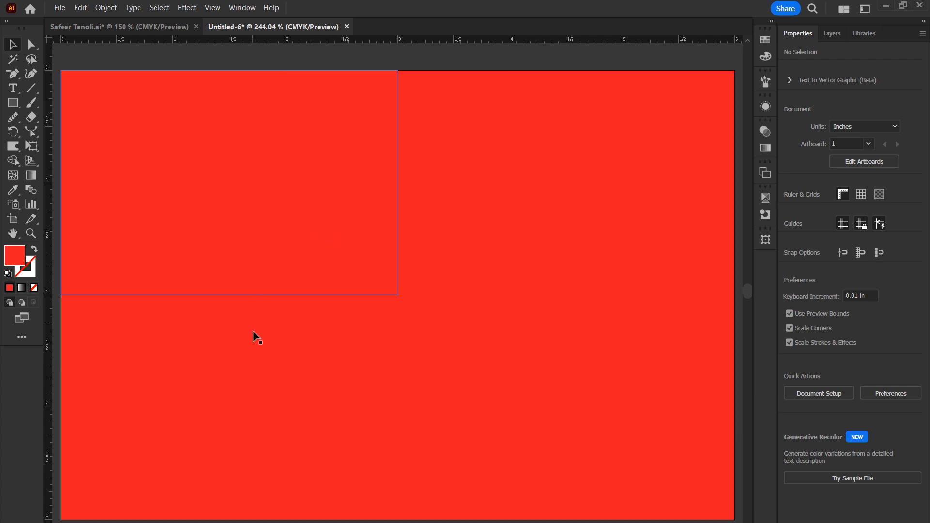
{"action": "left_click", "coordinate": [345, 201]}
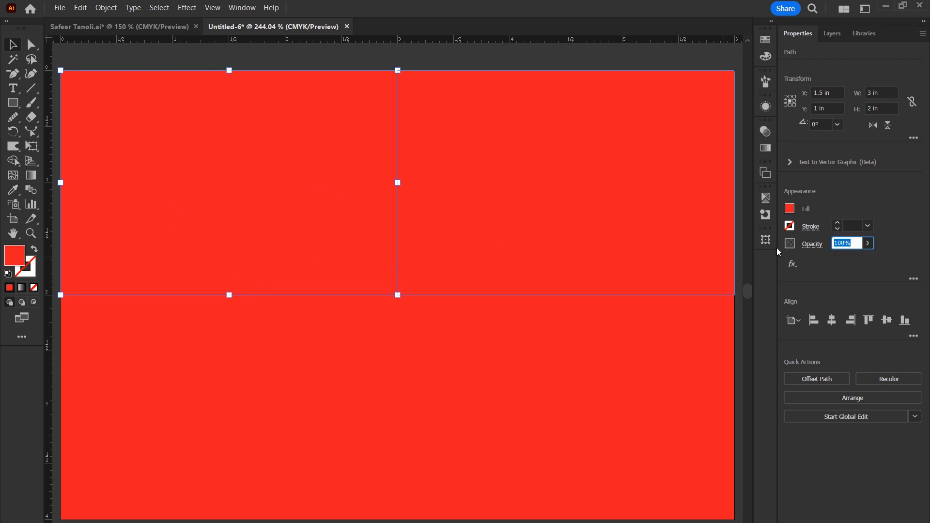
{"action": "type", "text": "41"}
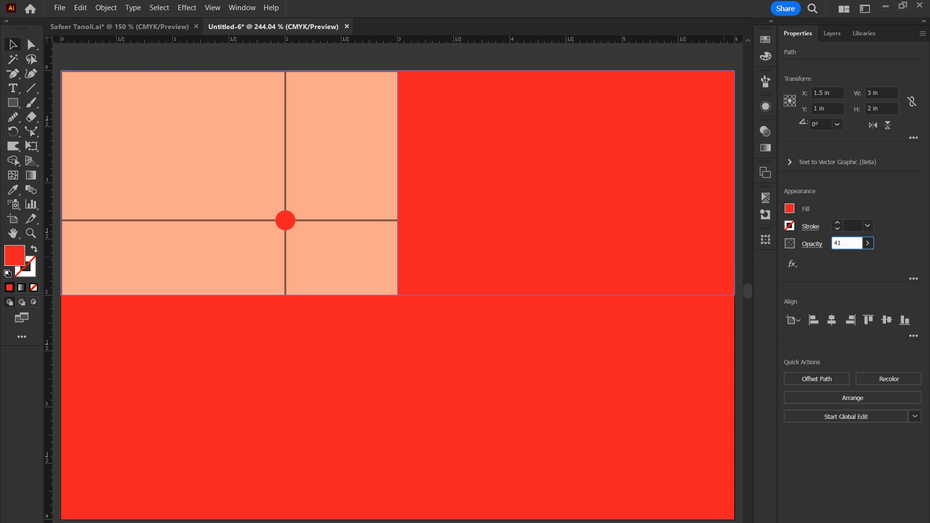
{"action": "key", "text": "Return"}
Step: Add a "41%" text label in Aftika ExtraBold, enlarged to about 28 pt, beside the upper-left intersection dot
{"action": "key", "text": "t"}
{"action": "left_click", "coordinate": [265, 167]}
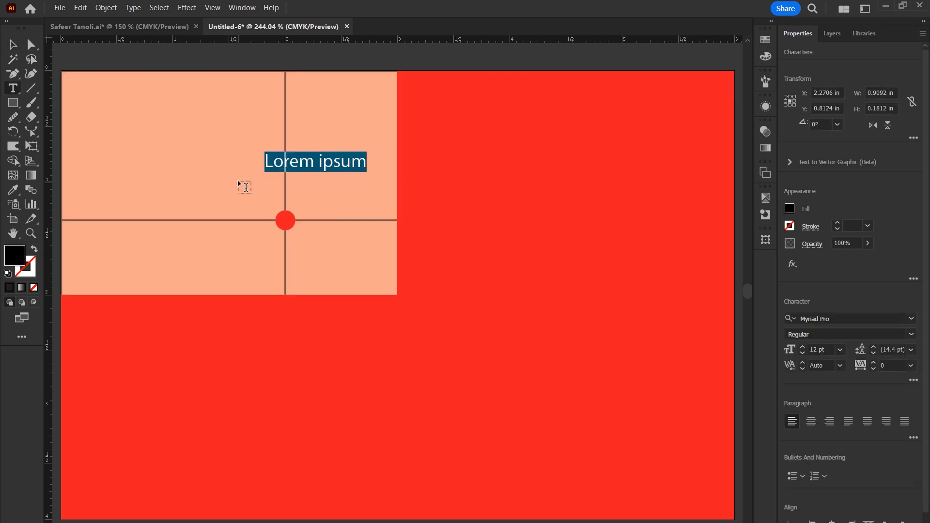
{"action": "type", "text": "41"}
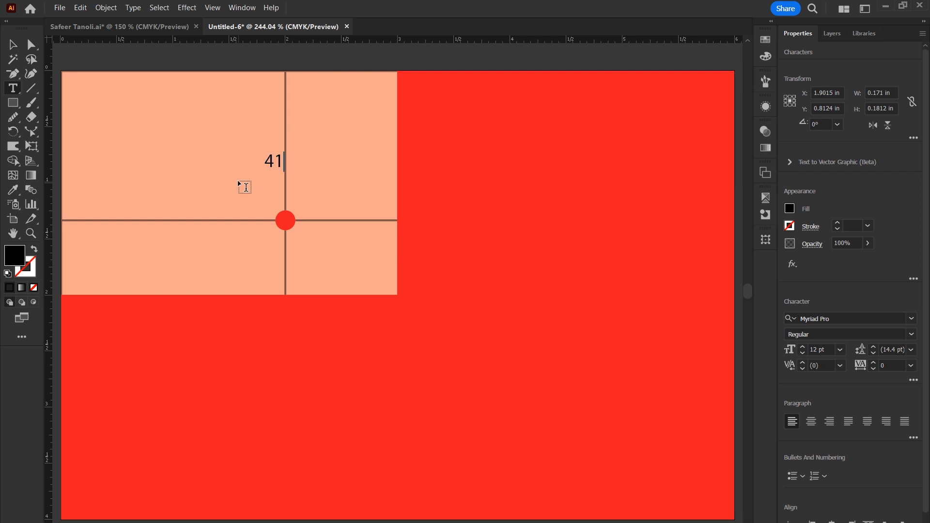
{"action": "type", "text": "%"}
{"action": "key", "text": "Escape"}
{"action": "left_click", "coordinate": [913, 337]}
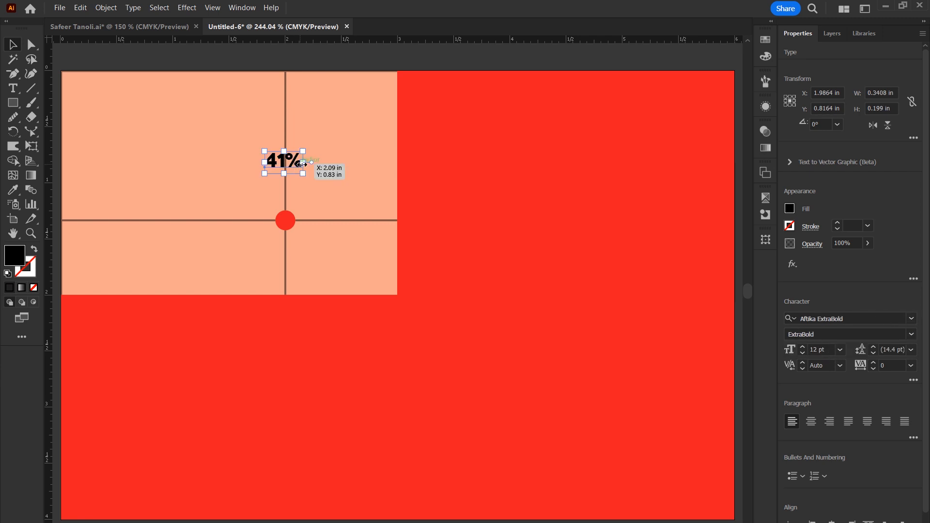
{"action": "left_click_drag", "start_coordinate": [310, 164], "coordinate": [350, 166]}
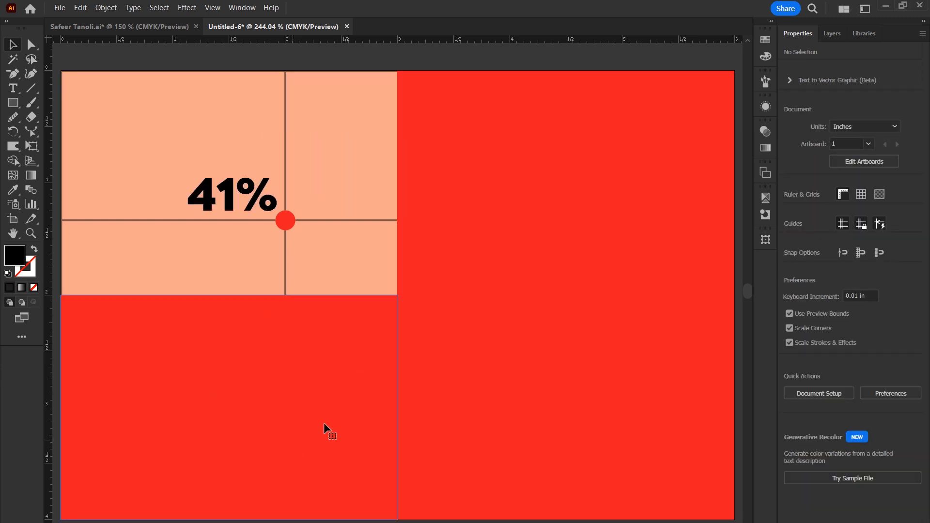
Step: Set the lower-left red rectangle's opacity to 25%
{"action": "left_click", "coordinate": [286, 351]}
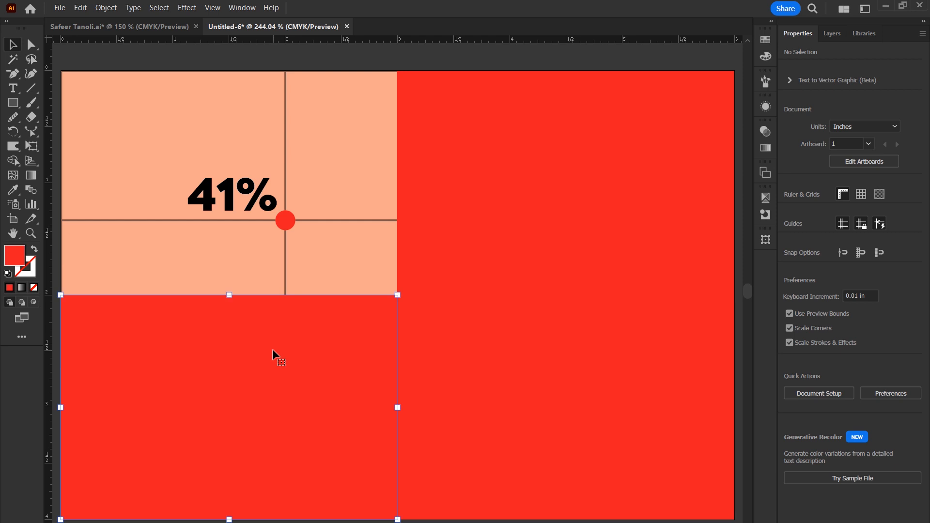
{"action": "left_click", "coordinate": [846, 243]}
{"action": "type", "text": "25"}
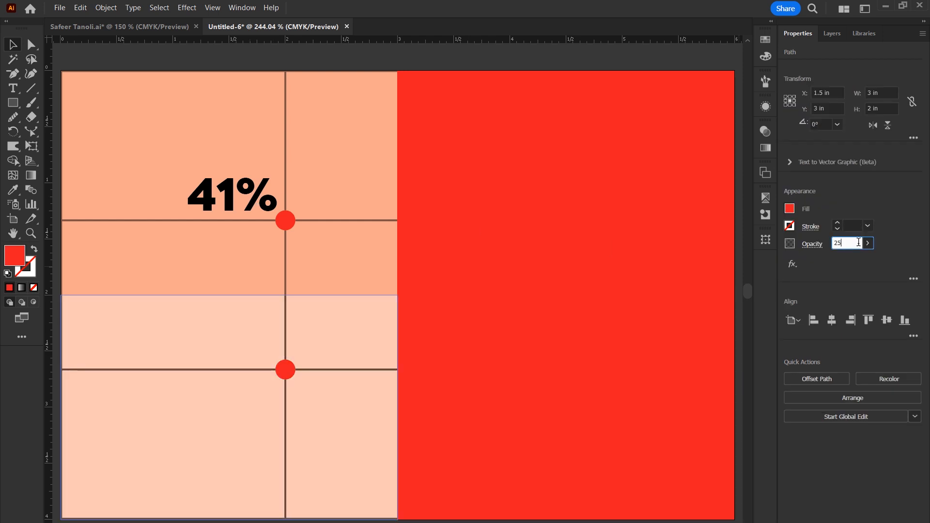
Step: Copy the 41% label to just below the lower-left dot and change the copy's text to "25%"
{"action": "left_click", "coordinate": [256, 201]}
{"action": "left_click", "coordinate": [255, 201]}
{"action": "left_click_drag", "start_coordinate": [259, 220], "coordinate": [268, 407]}
{"action": "double_click", "coordinate": [249, 399]}
{"action": "left_click_drag", "start_coordinate": [236, 401], "coordinate": [185, 397]}
{"action": "type", "text": "25"}
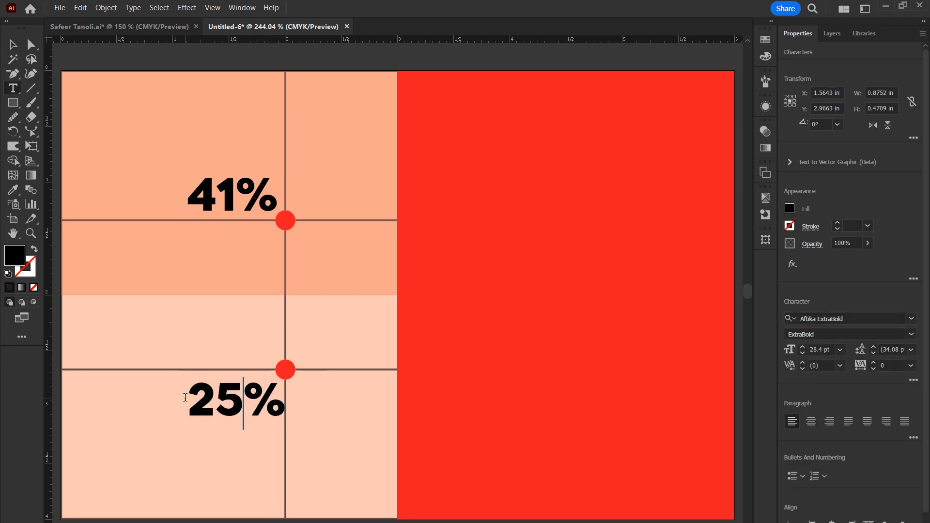
{"action": "key", "text": "Escape"}
Step: Set the lower-right red rectangle's opacity to 14%
{"action": "left_click", "coordinate": [633, 394]}
{"action": "left_click", "coordinate": [848, 243]}
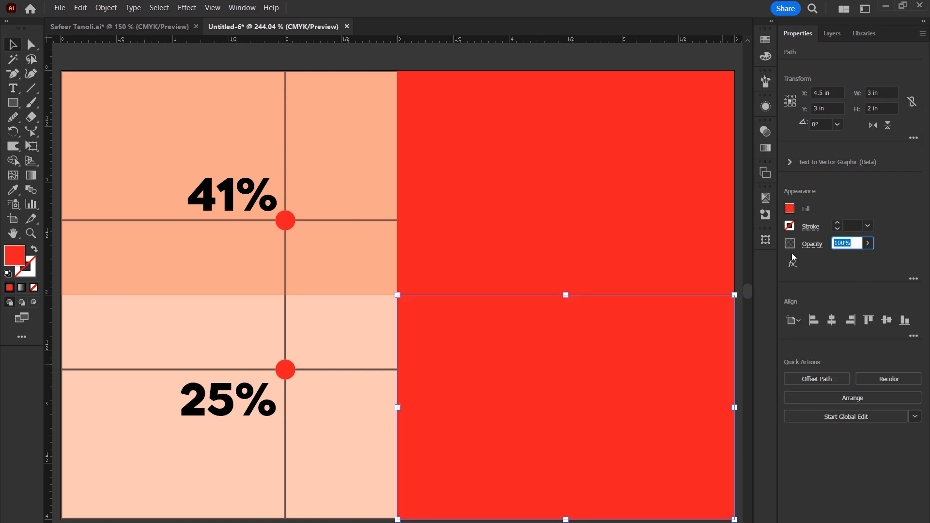
{"action": "type", "text": "14"}
Step: Copy the 25% label to beside the lower-right dot and change the copy's text to "14%"
{"action": "left_click_drag", "start_coordinate": [264, 406], "coordinate": [514, 398]}
{"action": "double_click", "coordinate": [591, 405]}
{"action": "type", "text": "14"}
{"action": "key", "text": "Escape"}
Step: Set the upper-right red rectangle's opacity to 20%
{"action": "left_click", "coordinate": [556, 210]}
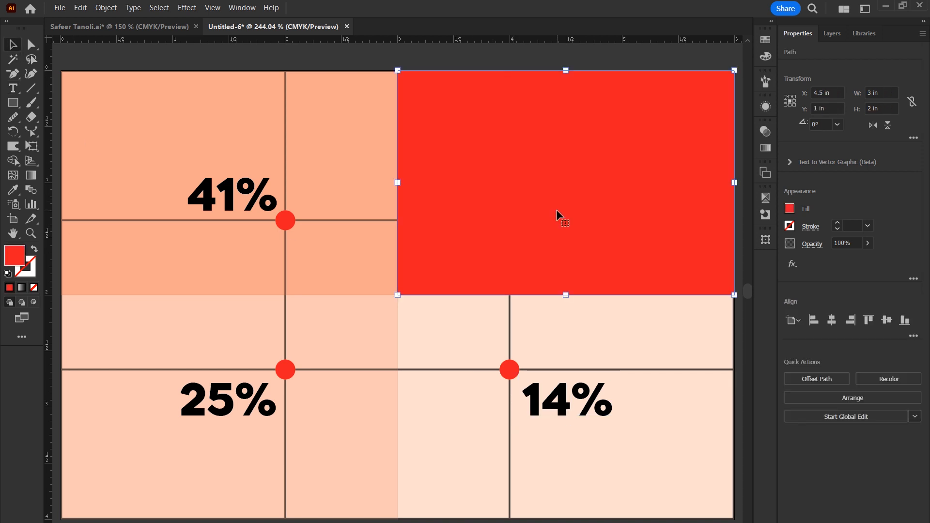
{"action": "left_click", "coordinate": [849, 240]}
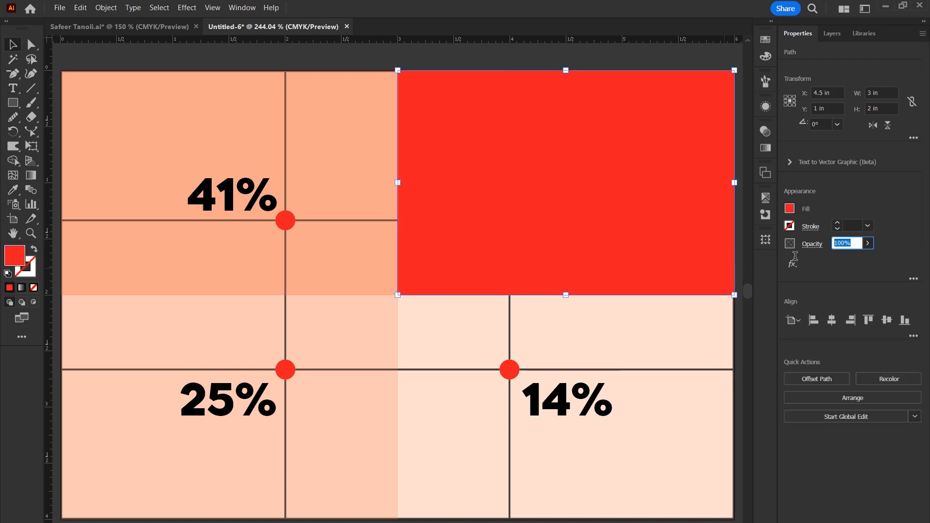
{"action": "type", "text": "20"}
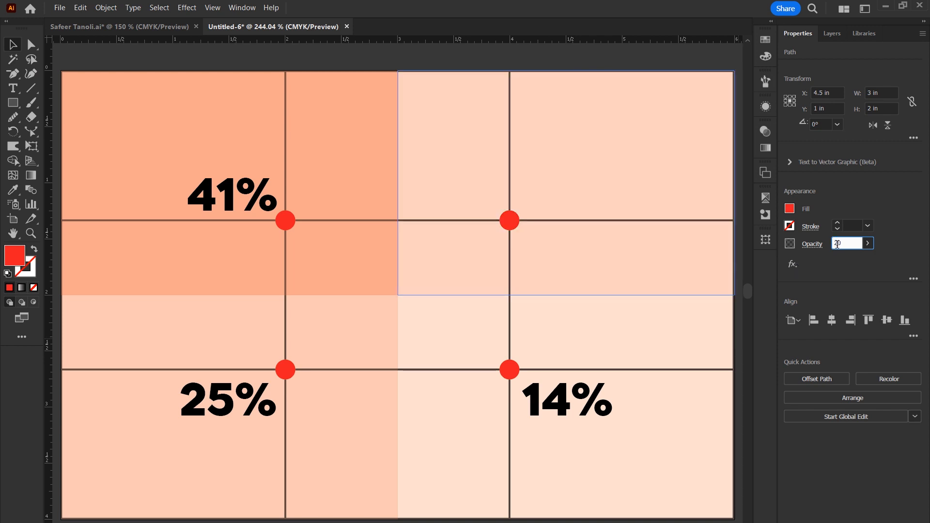
{"action": "key", "text": "Return"}
Step: Copy the 14% label up beside the upper-right dot and change the copy's text to "20%"
{"action": "left_click_drag", "start_coordinate": [568, 394], "coordinate": [525, 194]}
{"action": "double_click", "coordinate": [565, 195]}
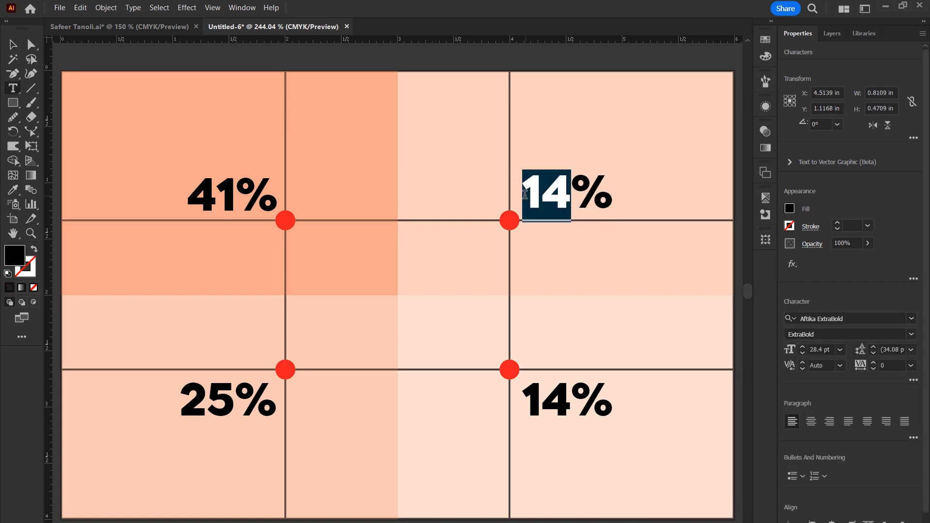
{"action": "type", "text": "20"}
{"action": "key", "text": "Escape"}
{"action": "key", "text": "ctrl+minus"}
{"action": "key", "text": "ctrl+minus"}
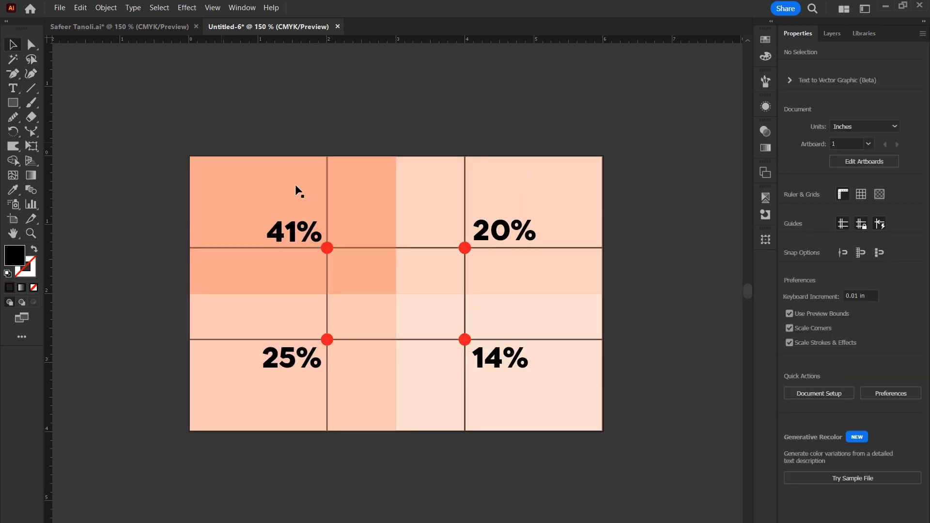
Step: Remove the thirds grid and its four dots from behind the tinted rectangles, using outline view to select them
{"action": "left_click", "coordinate": [464, 250]}
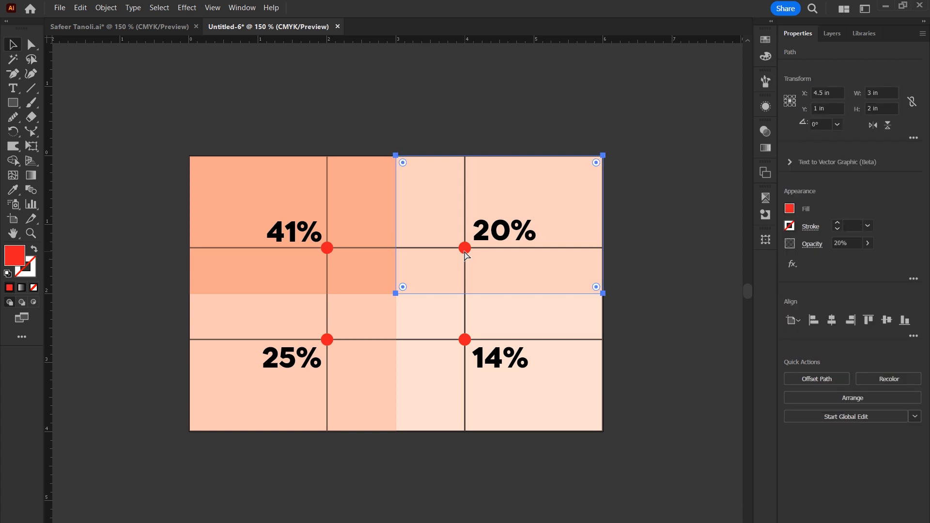
{"action": "key", "text": "ctrl+y"}
{"action": "left_click", "coordinate": [465, 252]}
{"action": "left_click_drag", "start_coordinate": [465, 253], "coordinate": [257, 183]}
{"action": "key", "text": "Delete"}
{"action": "key", "text": "ctrl+y"}
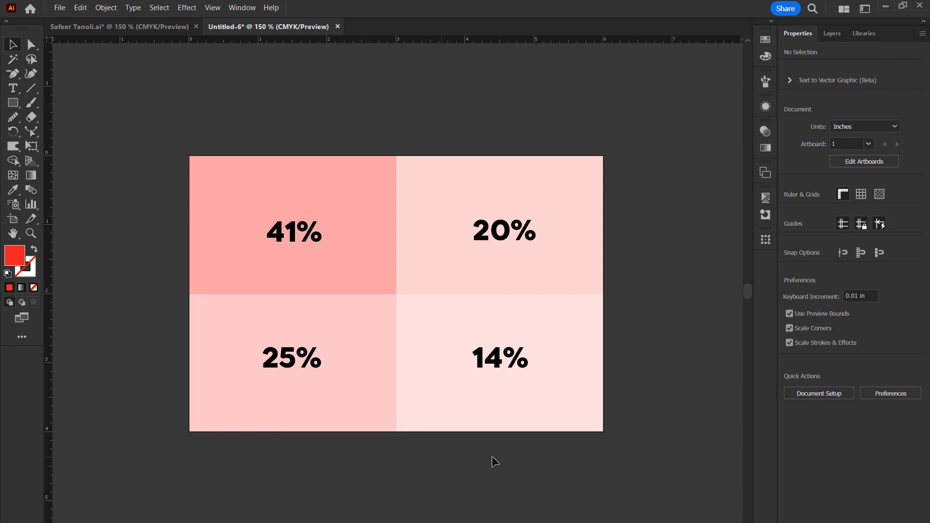
Step: Set the opacity of all four tinted rectangles and their percentage labels to 0%
{"action": "left_click_drag", "start_coordinate": [649, 147], "coordinate": [234, 468]}
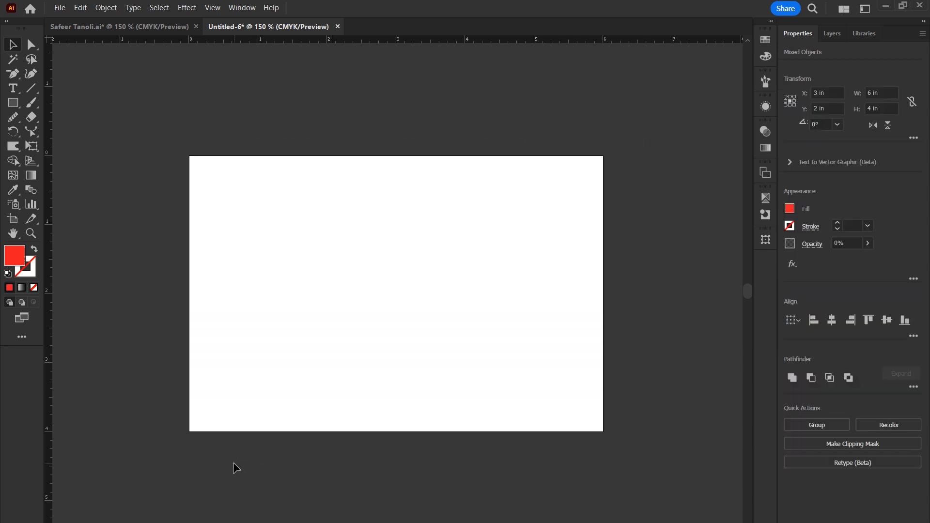
{"action": "left_click", "coordinate": [234, 462]}
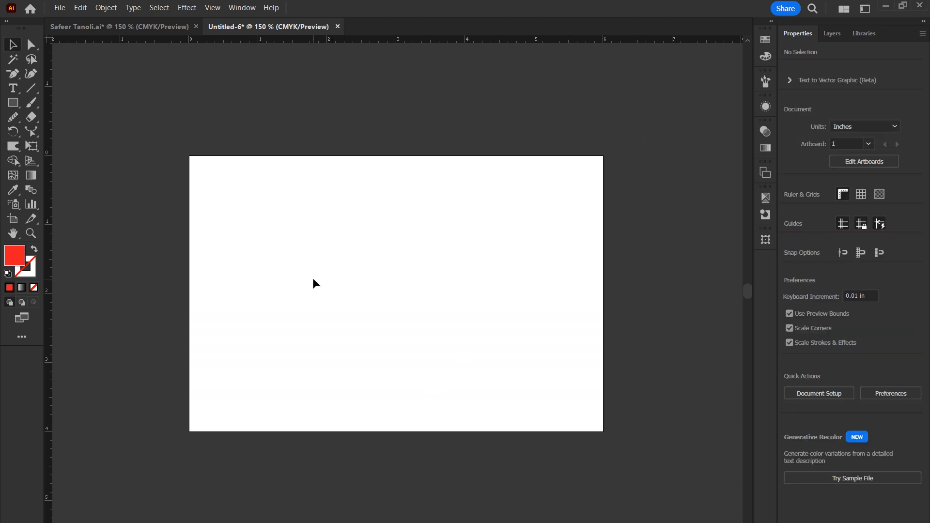
Step: Bring back the grid-and-dots group and centre it on the artboard at X 3 in, Y 2 in
{"action": "key", "text": "ctrl+a"}
{"action": "key", "text": "ctrl+g"}
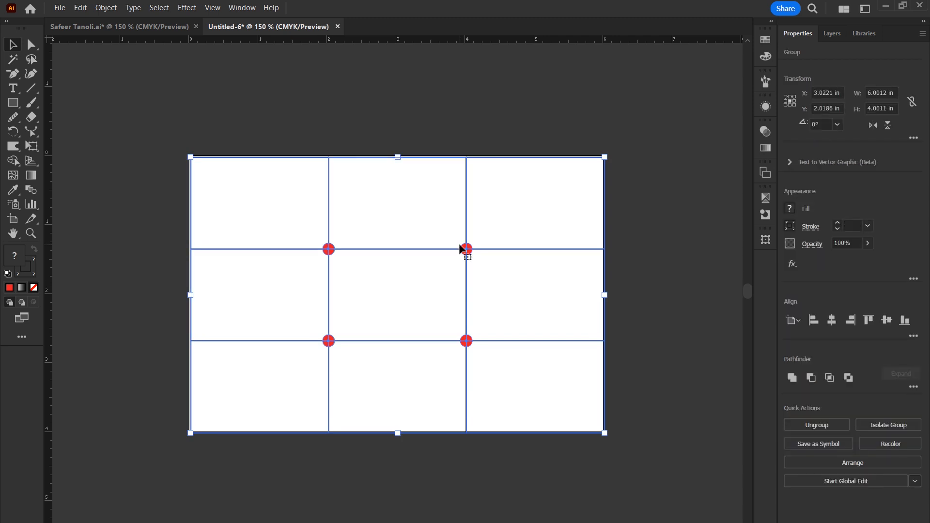
{"action": "left_click_drag", "start_coordinate": [460, 248], "coordinate": [459, 247]}
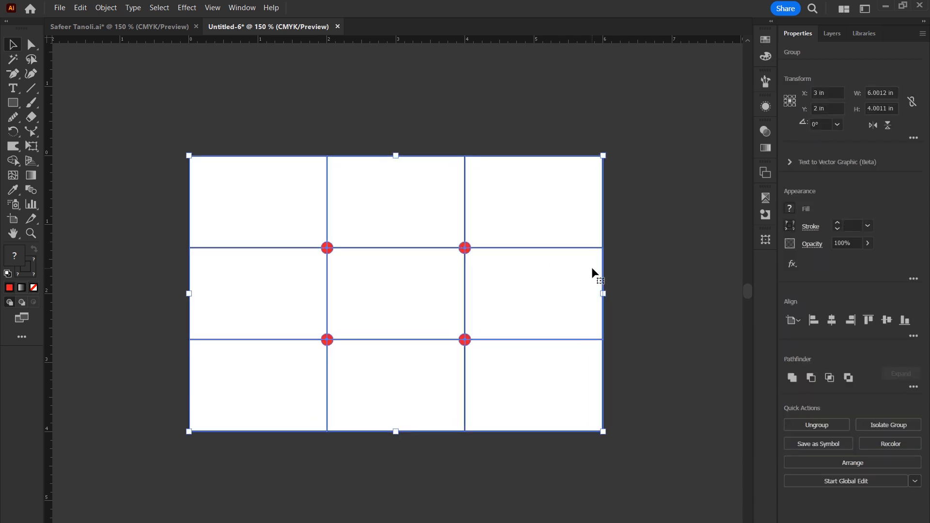
{"action": "left_click", "coordinate": [606, 282]}
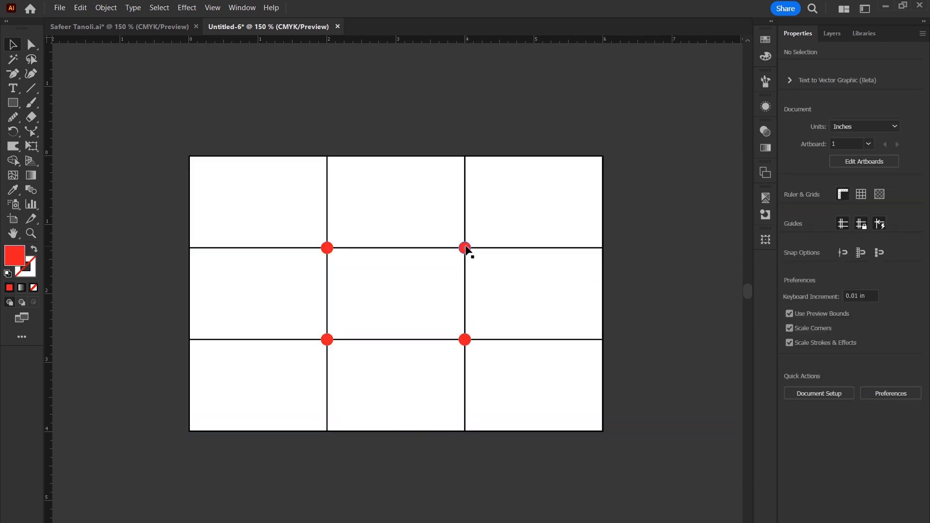
Step: Delete the four red intersection dots, keeping only the thirds grid
{"action": "left_click", "coordinate": [325, 249]}
{"action": "left_click", "coordinate": [325, 318]}
{"action": "key", "text": "Delete"}
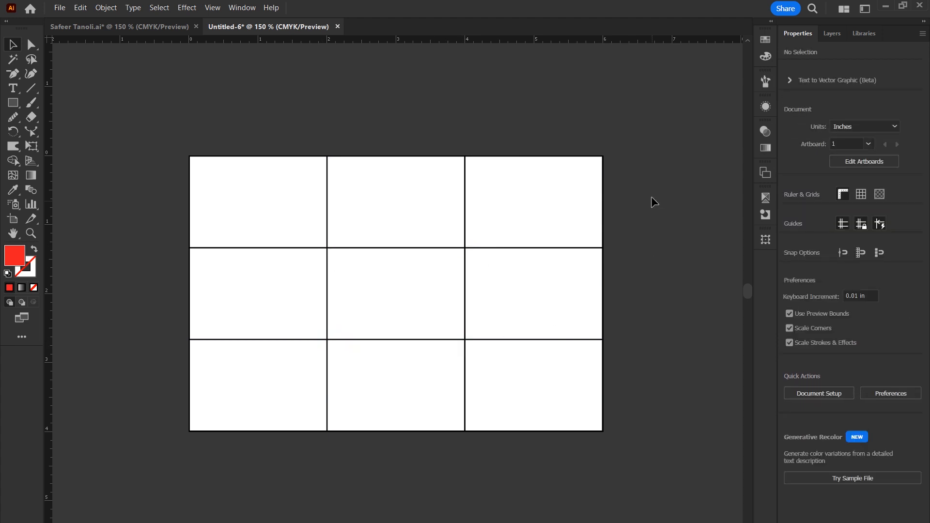
Step: Convert the thirds grid to guides, and release the guides back into editable grid paths
{"action": "left_click_drag", "start_coordinate": [156, 199], "coordinate": [642, 419]}
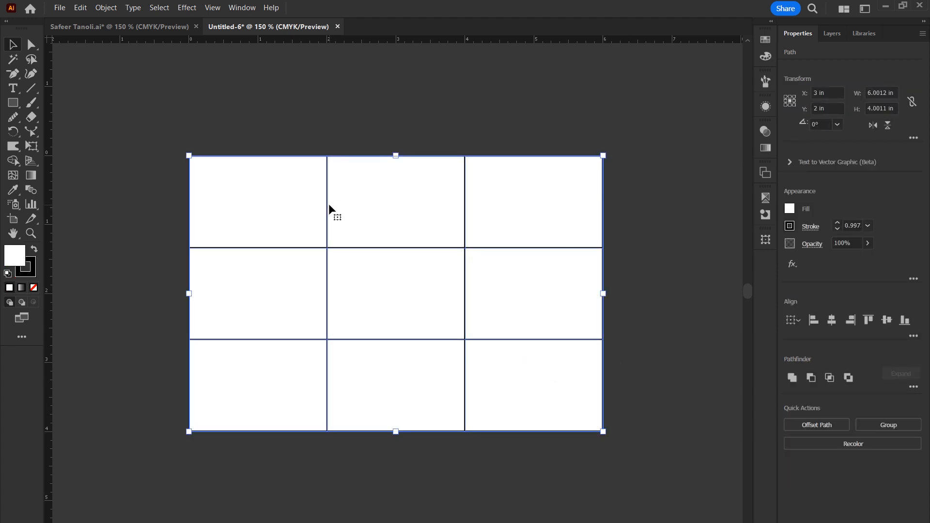
{"action": "right_click", "coordinate": [465, 217]}
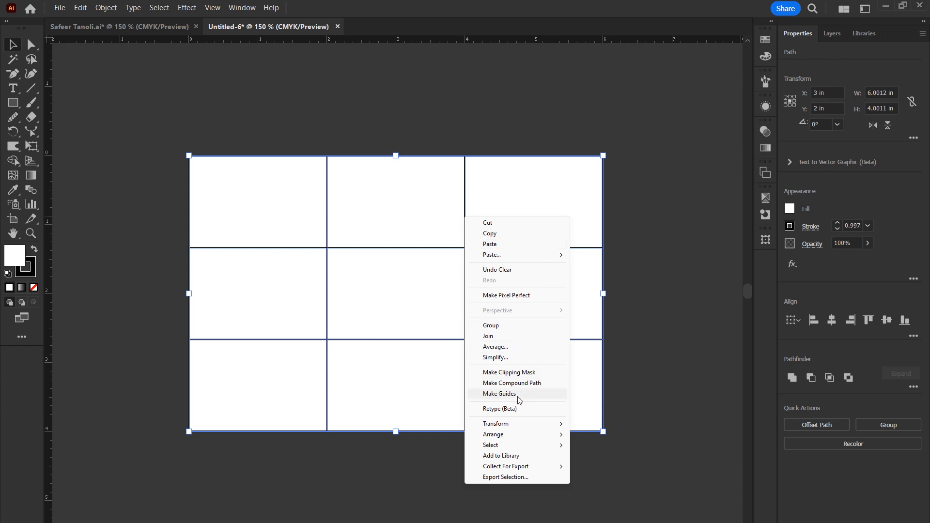
{"action": "left_click", "coordinate": [499, 393]}
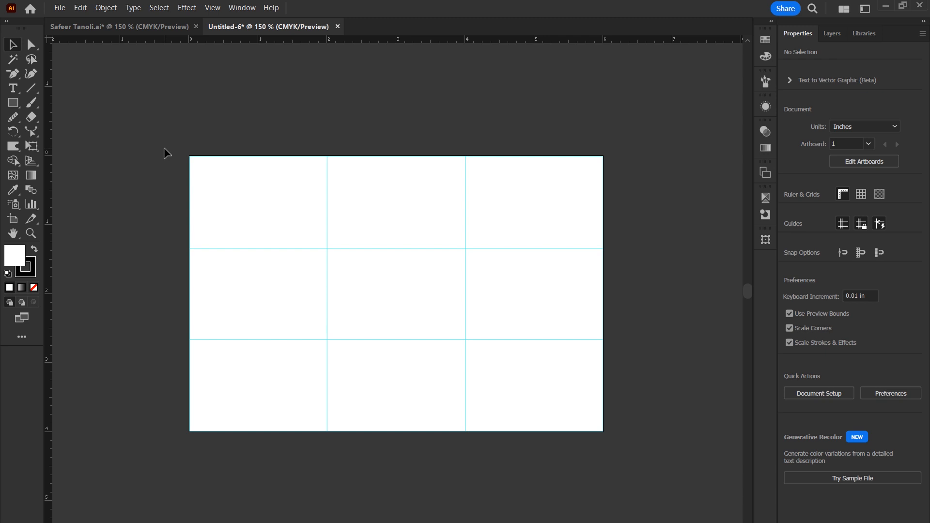
{"action": "left_click_drag", "start_coordinate": [168, 134], "coordinate": [658, 435]}
{"action": "key", "text": "ctrl+alt+5"}
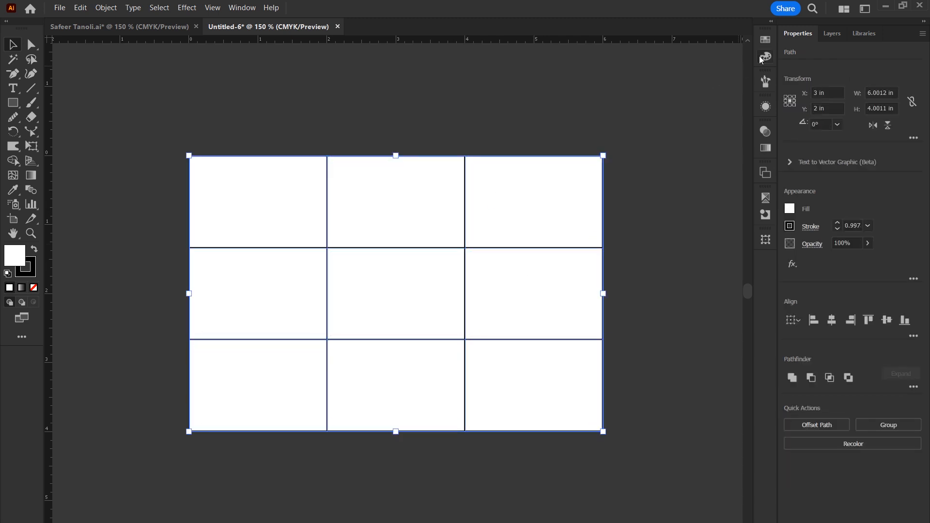
Step: Give the thirds grid a red stroke from the swatches and deselect it
{"action": "left_click", "coordinate": [763, 41]}
{"action": "left_click", "coordinate": [624, 58]}
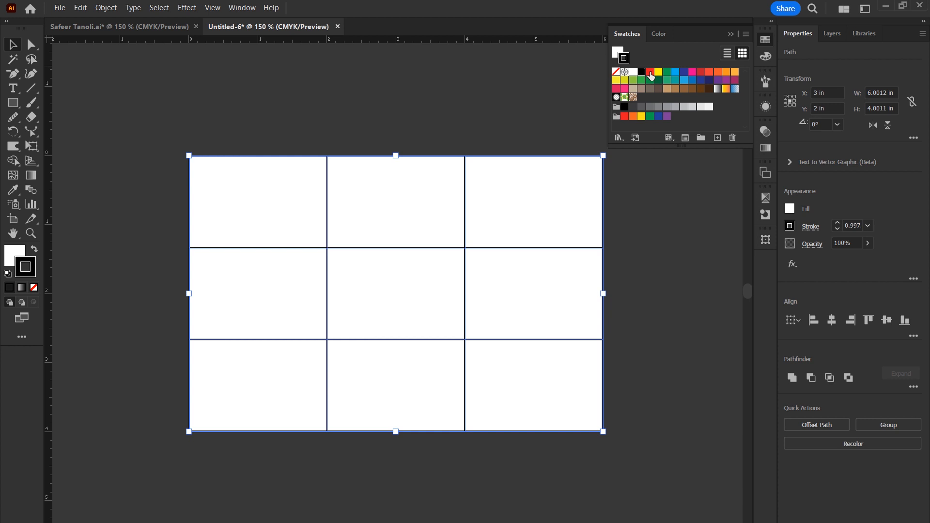
{"action": "left_click", "coordinate": [650, 71]}
{"action": "left_click", "coordinate": [641, 403]}
{"action": "left_click", "coordinate": [473, 256]}
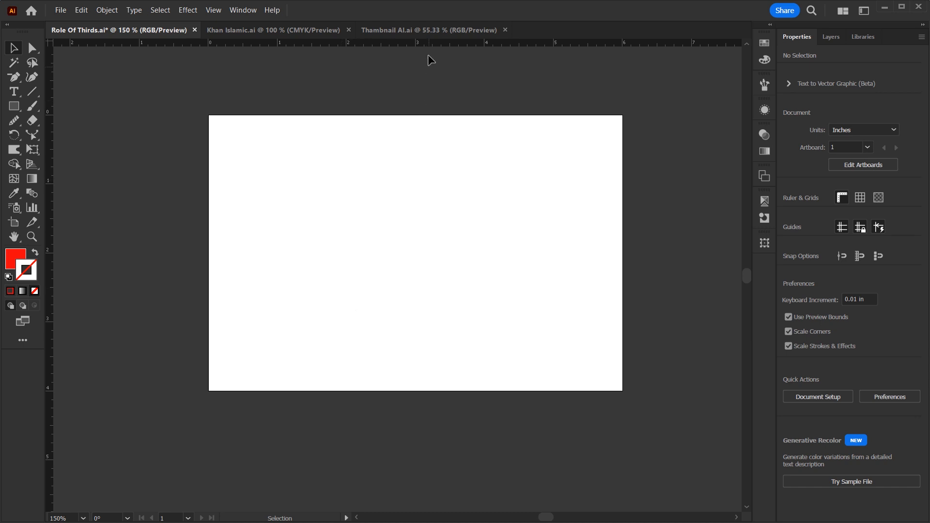
Step: Examine the rule-of-thirds grid placement in the Thumbnail AI.ai document, and return to the Role Of Thirds.ai document
{"action": "left_click", "coordinate": [431, 34]}
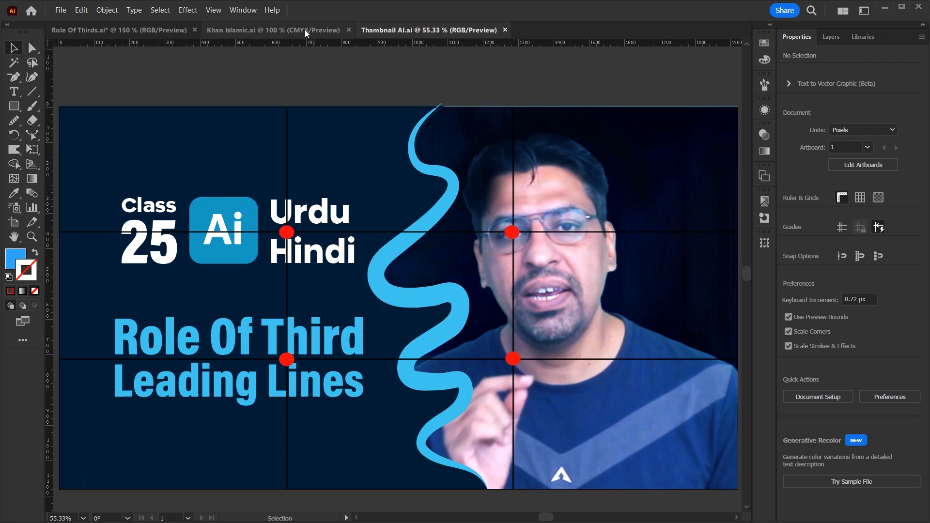
{"action": "left_click", "coordinate": [126, 29]}
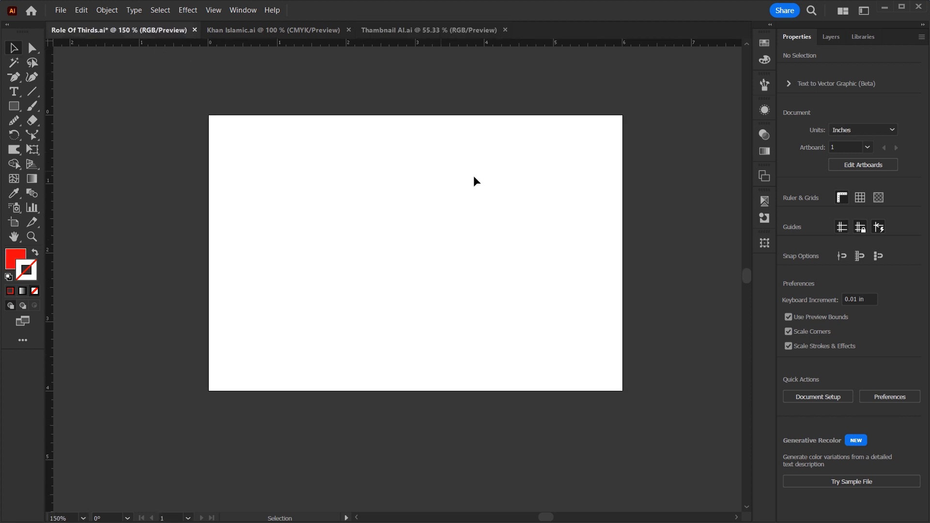
Step: Resize Artboard 1 to 4 in wide and 4 in high
{"action": "left_click", "coordinate": [14, 222]}
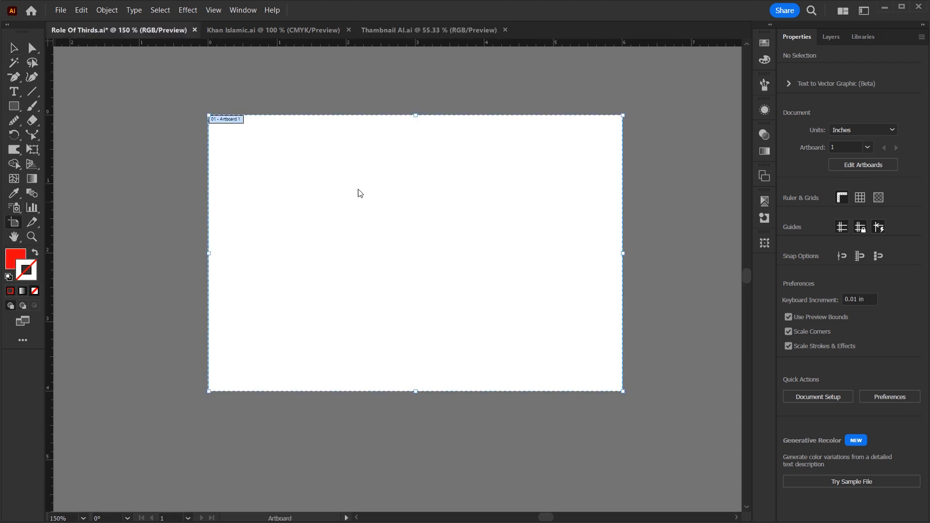
{"action": "left_click", "coordinate": [881, 95]}
{"action": "type", "text": "4"}
{"action": "key", "text": "Return"}
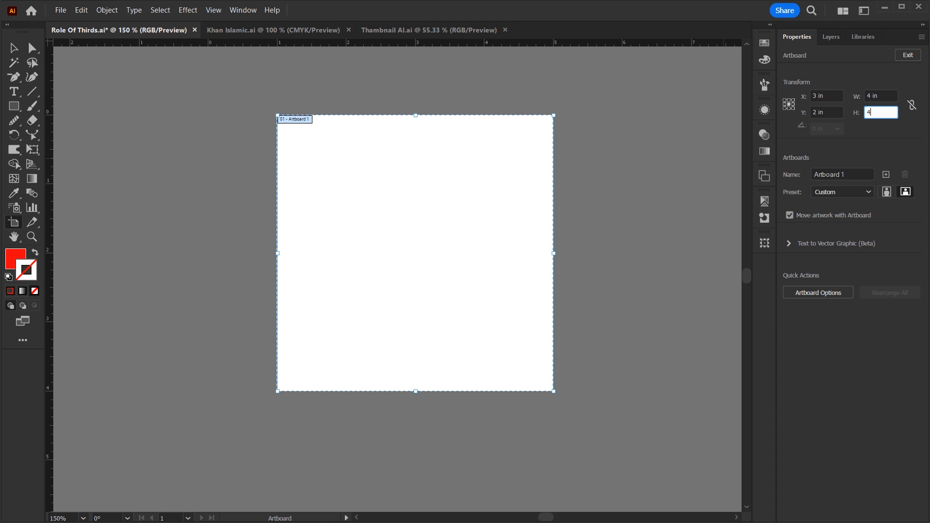
Step: Try stretching the artboard to about 6.34 in wide, and undo the resize
{"action": "key", "text": "ctrl+0"}
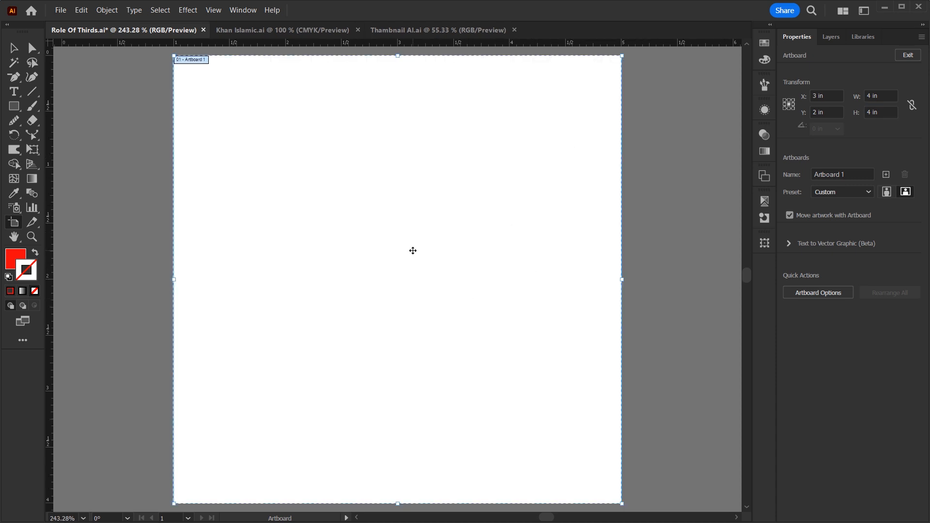
{"action": "key", "text": "ctrl+minus"}
{"action": "key", "text": "ctrl+minus"}
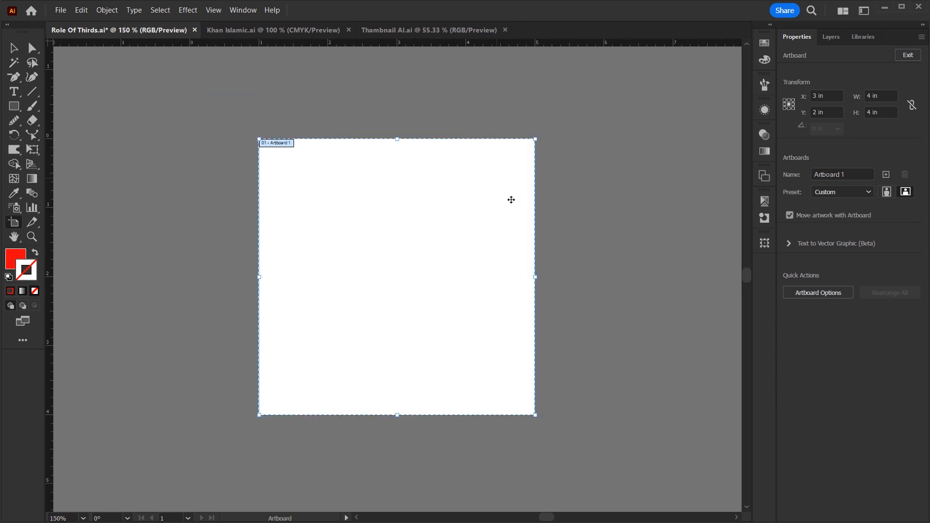
{"action": "left_click_drag", "start_coordinate": [591, 353], "coordinate": [617, 386]}
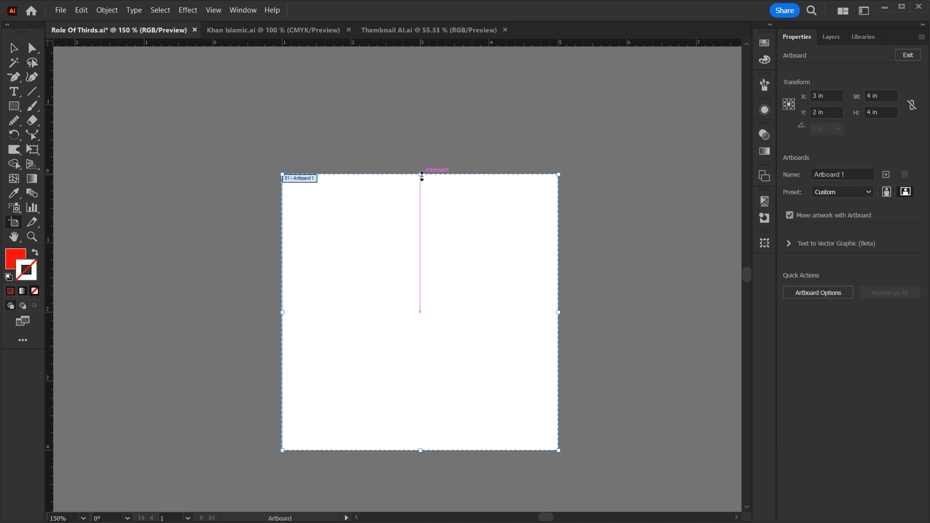
{"action": "left_click_drag", "start_coordinate": [558, 312], "coordinate": [721, 308]}
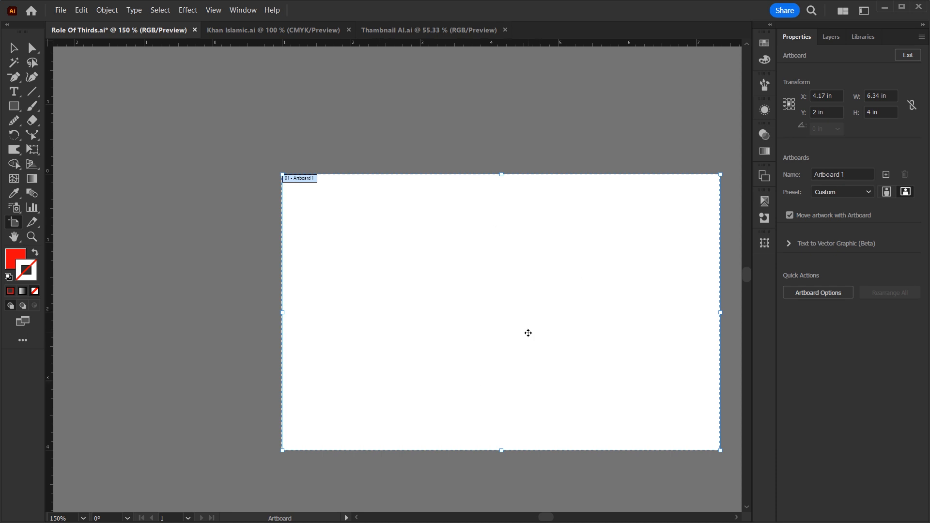
{"action": "key", "text": "ctrl+z"}
{"action": "left_click_drag", "start_coordinate": [420, 174], "coordinate": [442, 60]}
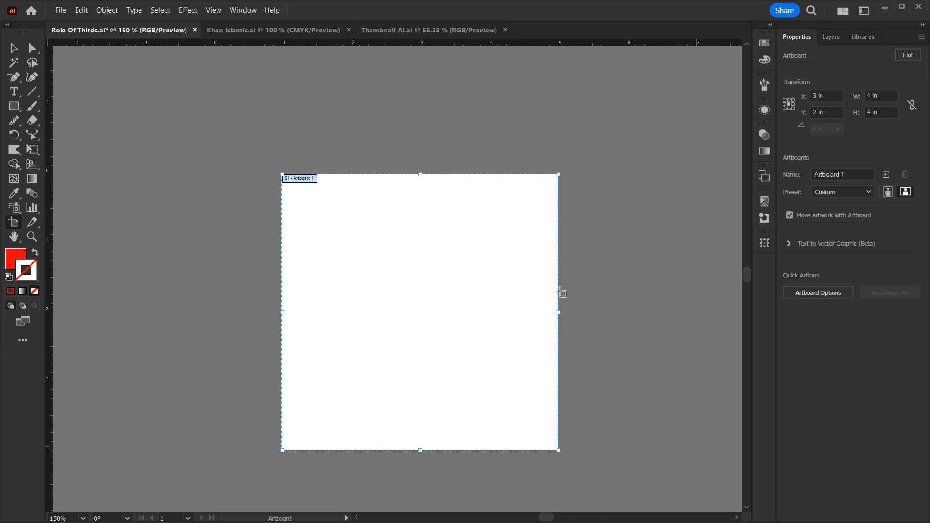
{"action": "key", "text": "ctrl+0"}
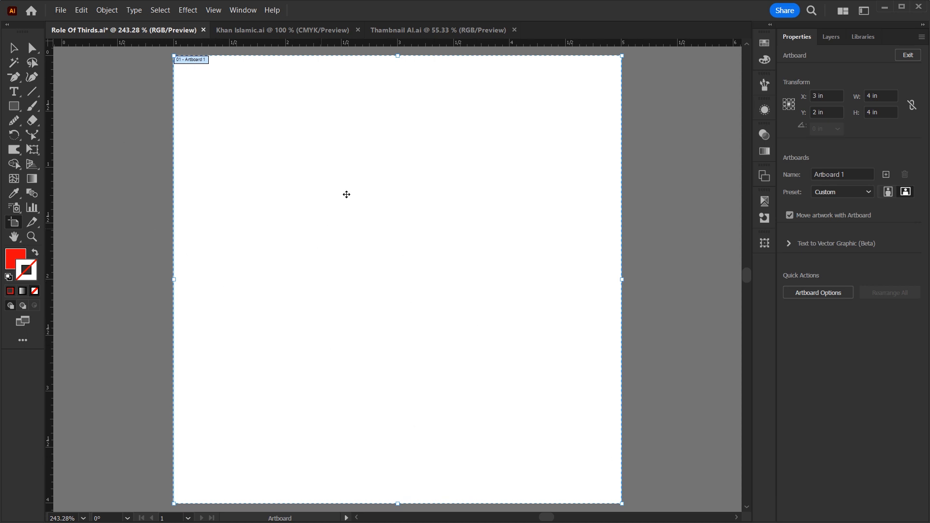
Step: Draw a red rectangle on the artboard and set its size to 4 in wide by 4 in high
{"action": "key", "text": "m"}
{"action": "left_click_drag", "start_coordinate": [300, 152], "coordinate": [433, 266]}
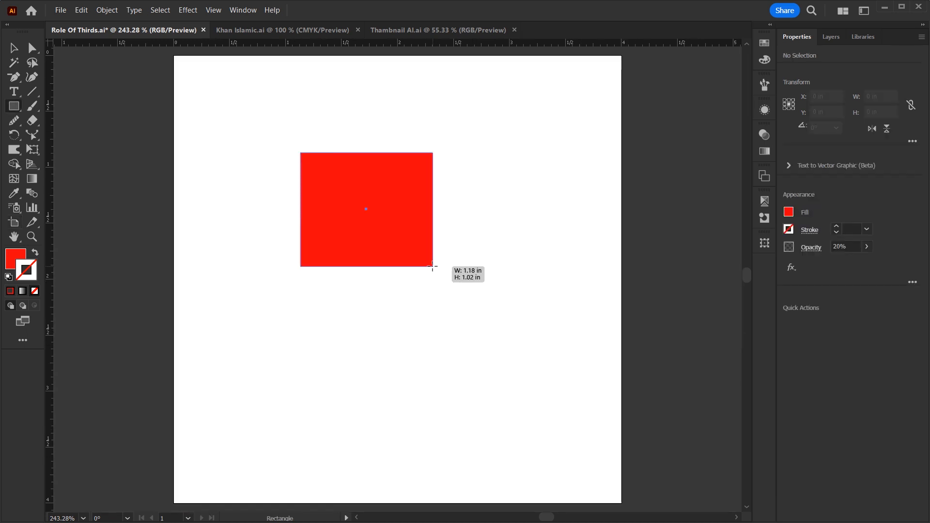
{"action": "left_click", "coordinate": [881, 96]}
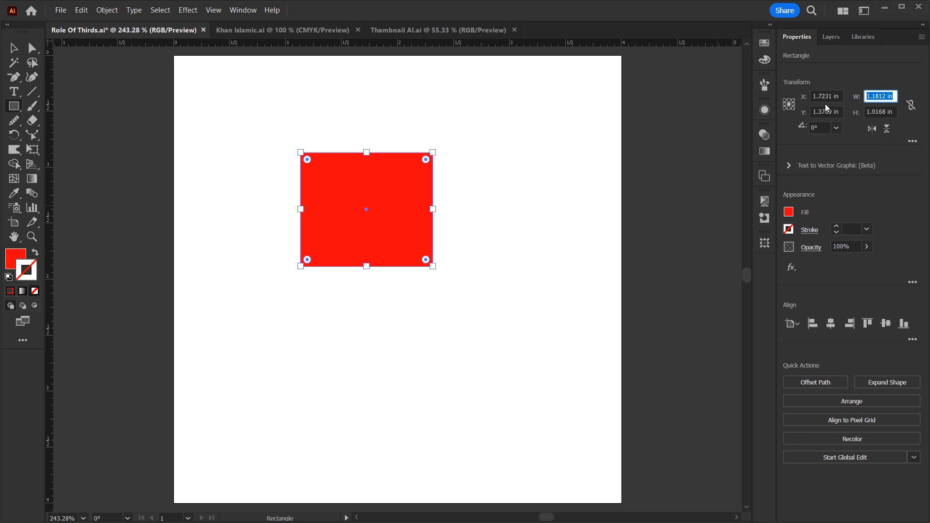
{"action": "type", "text": "4"}
{"action": "key", "text": "Tab"}
{"action": "type", "text": "4"}
{"action": "key", "text": "Return"}
Step: Position the red square at X 2 in and Y 2 in so it covers the artboard
{"action": "left_click", "coordinate": [825, 101]}
{"action": "type", "text": "2"}
{"action": "key", "text": "Tab"}
{"action": "type", "text": "2"}
{"action": "key", "text": "Return"}
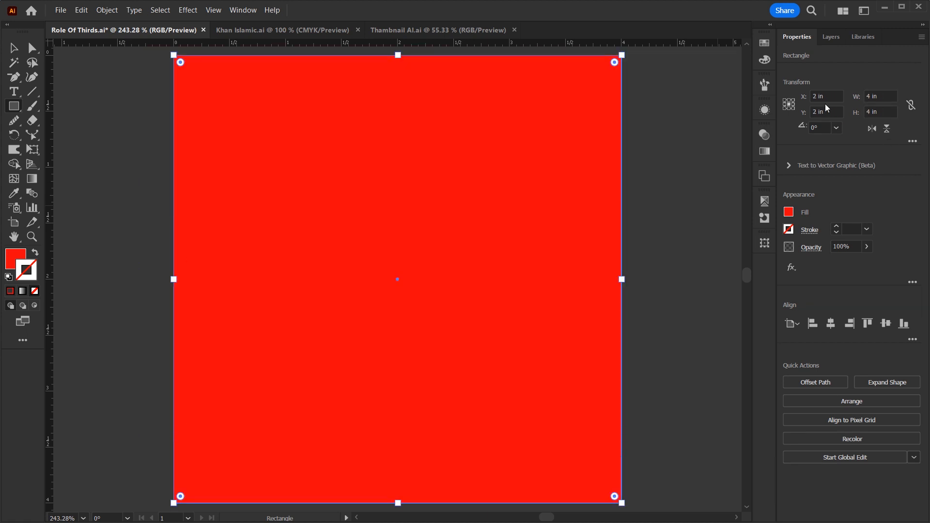
Step: Split the red square into a grid of 3 rows and 3 columns, with the preview on
{"action": "left_click", "coordinate": [104, 10]}
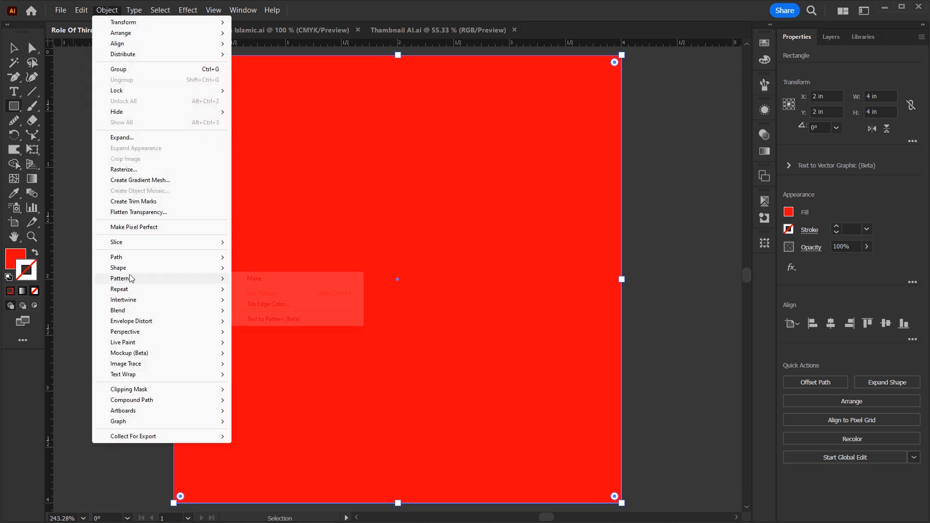
{"action": "mouse_move", "coordinate": [172, 258]}
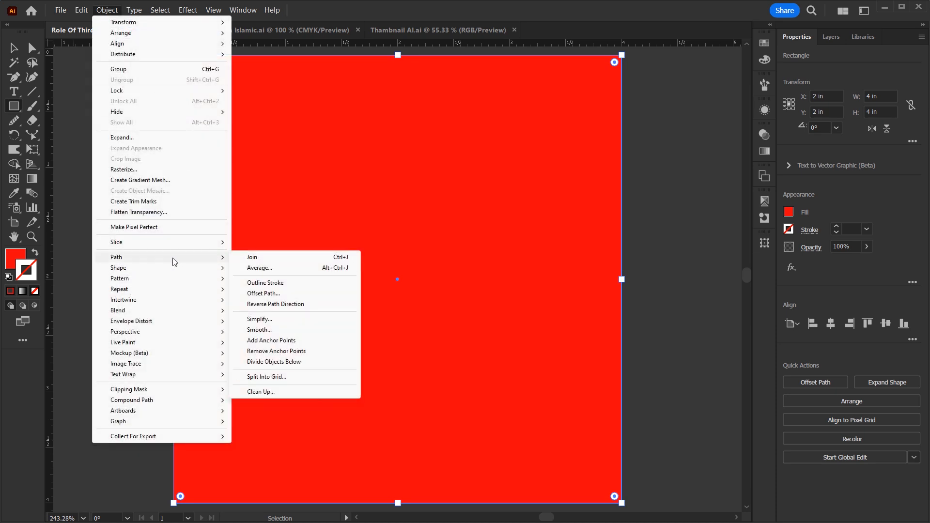
{"action": "left_click", "coordinate": [261, 378]}
{"action": "left_click", "coordinate": [647, 383]}
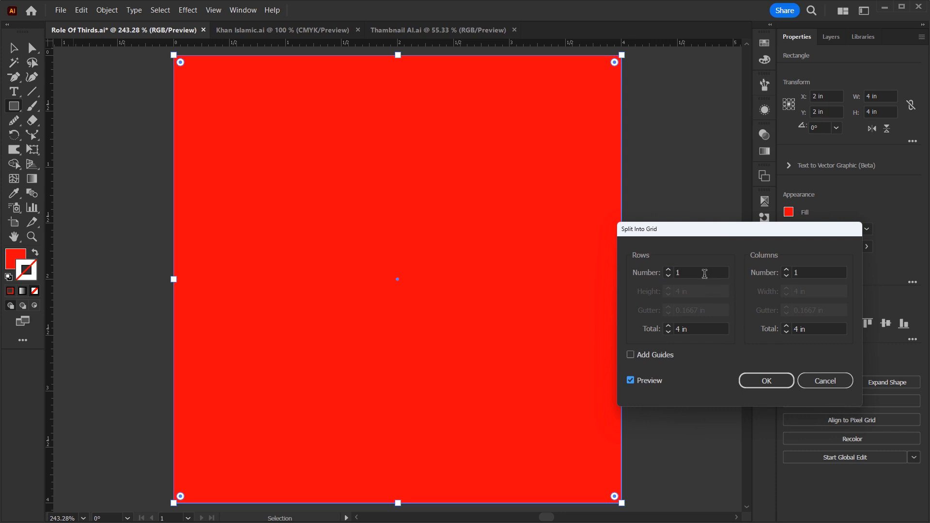
{"action": "left_click", "coordinate": [708, 273]}
{"action": "key", "text": "Up"}
{"action": "key", "text": "Up"}
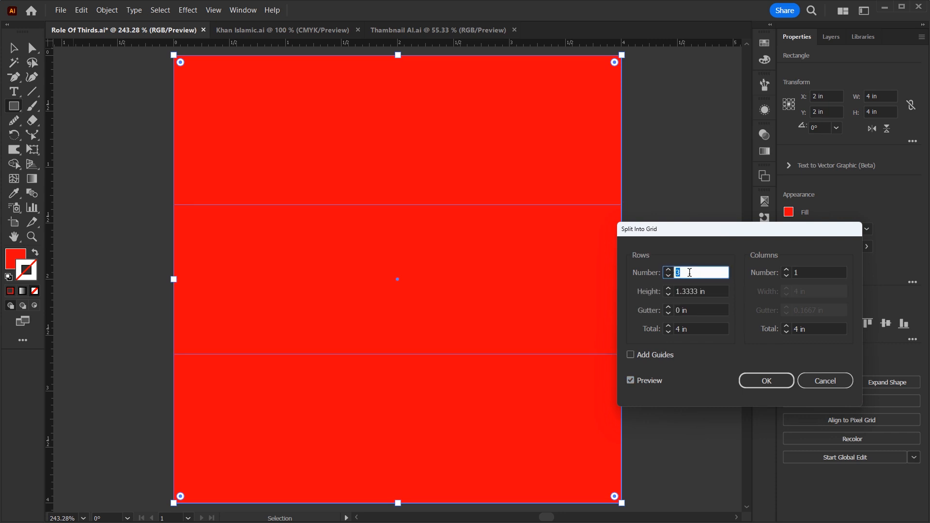
{"action": "left_click", "coordinate": [807, 271]}
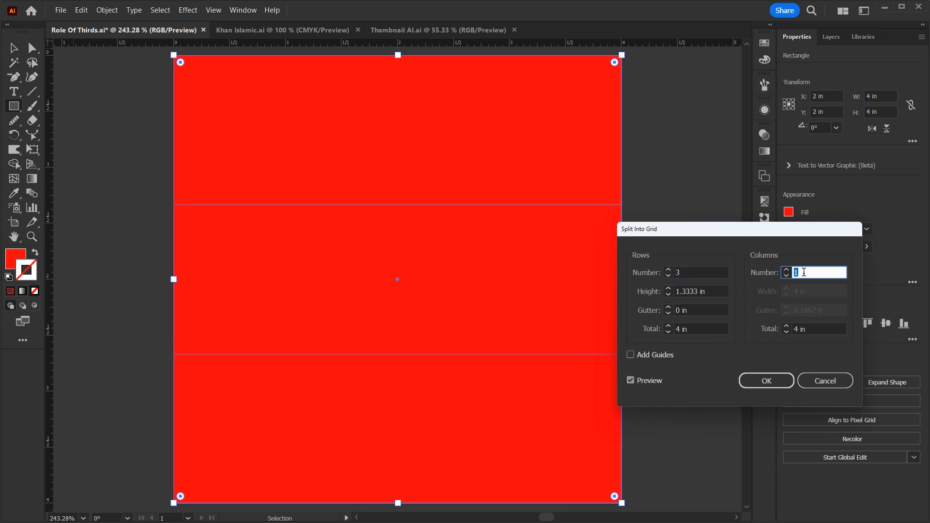
{"action": "key", "text": "Up"}
{"action": "key", "text": "Up"}
{"action": "left_click", "coordinate": [775, 382]}
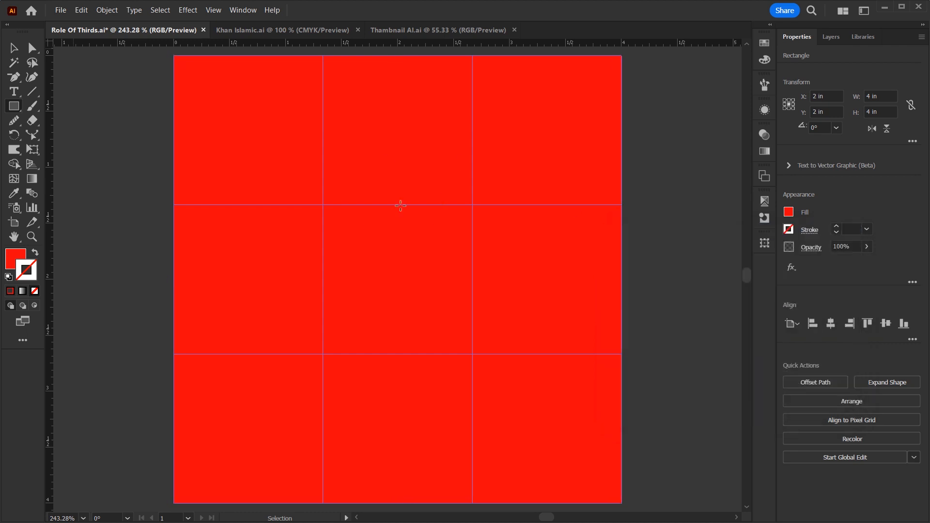
Step: Swap the grid cells' fill and stroke so only red outlines remain, group the cells and deselect them
{"action": "key", "text": "shift+x"}
{"action": "key", "text": "v"}
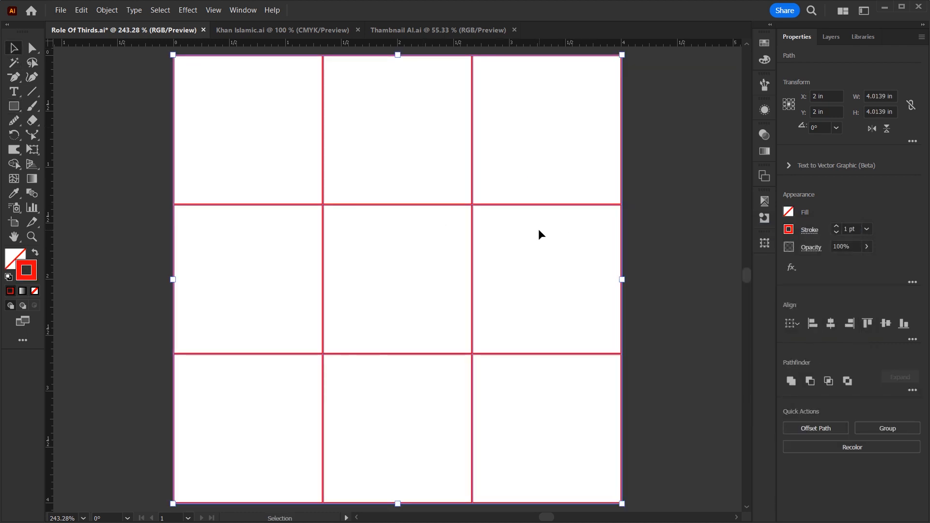
{"action": "key", "text": "ctrl+g"}
{"action": "key", "text": "ctrl+h"}
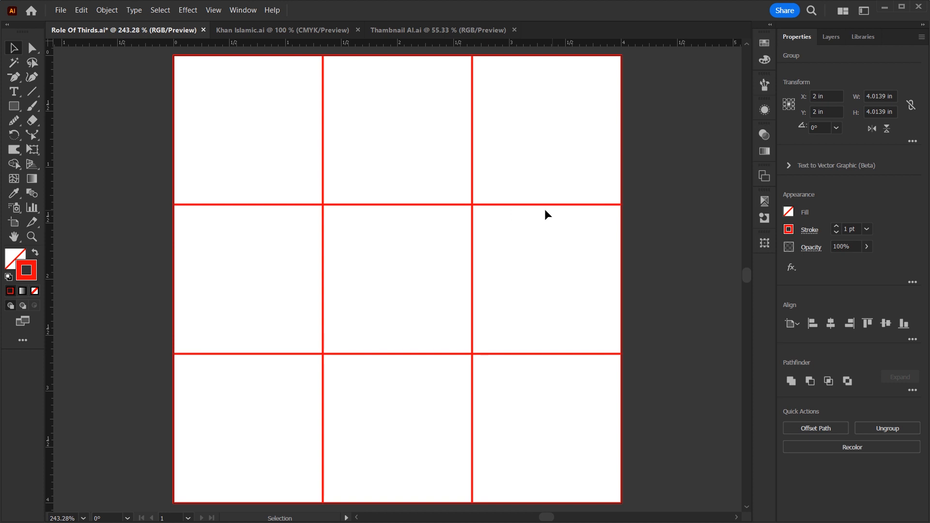
{"action": "left_click", "coordinate": [545, 209]}
{"action": "left_click", "coordinate": [542, 205]}
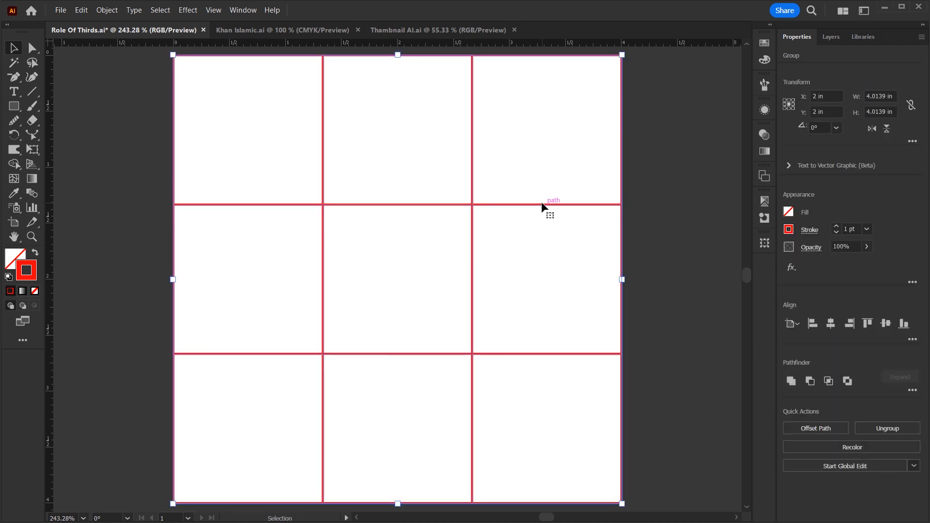
{"action": "key", "text": "a"}
{"action": "key", "text": "v"}
{"action": "left_click", "coordinate": [646, 196]}
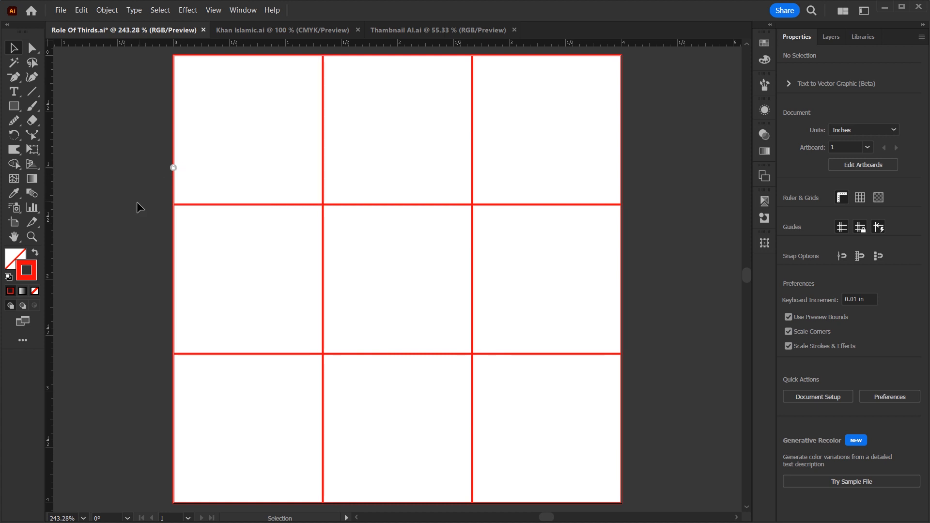
Step: Examine the sandal image and the ad text lines placed beside the artboard
{"action": "key", "text": "ctrl+minus"}
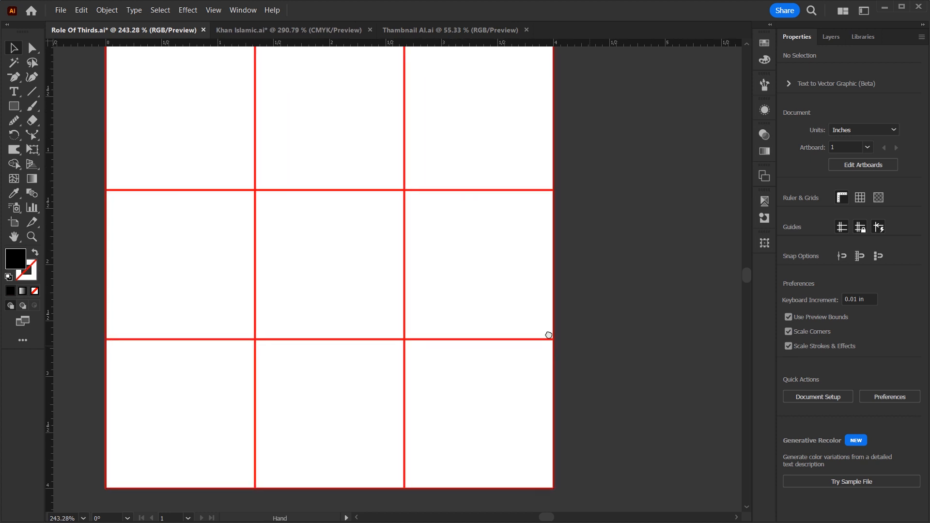
{"action": "left_click_drag", "start_coordinate": [637, 334], "coordinate": [351, 245]}
{"action": "left_click_drag", "start_coordinate": [623, 208], "coordinate": [633, 355]}
{"action": "key", "text": "ctrl+minus"}
{"action": "key", "text": "z"}
{"action": "left_click_drag", "start_coordinate": [473, 266], "coordinate": [598, 346]}
{"action": "key", "text": "v"}
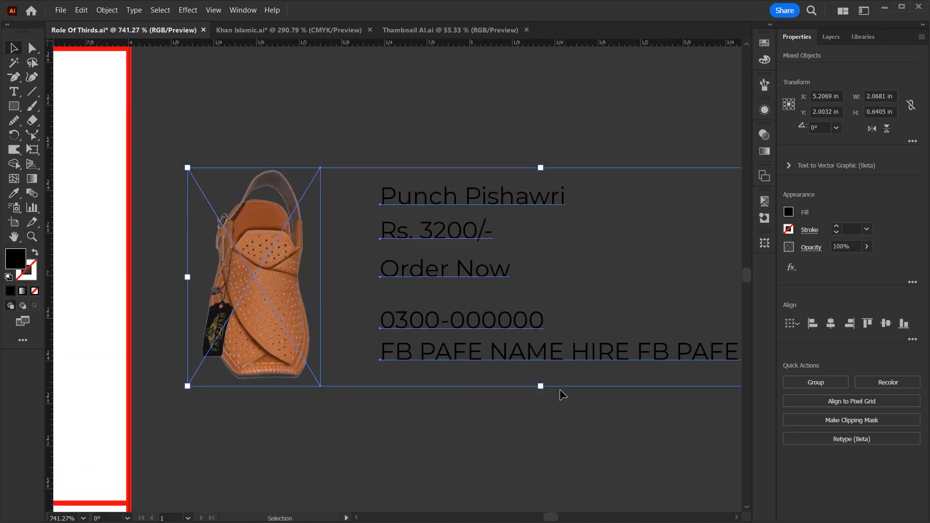
{"action": "left_click", "coordinate": [548, 424]}
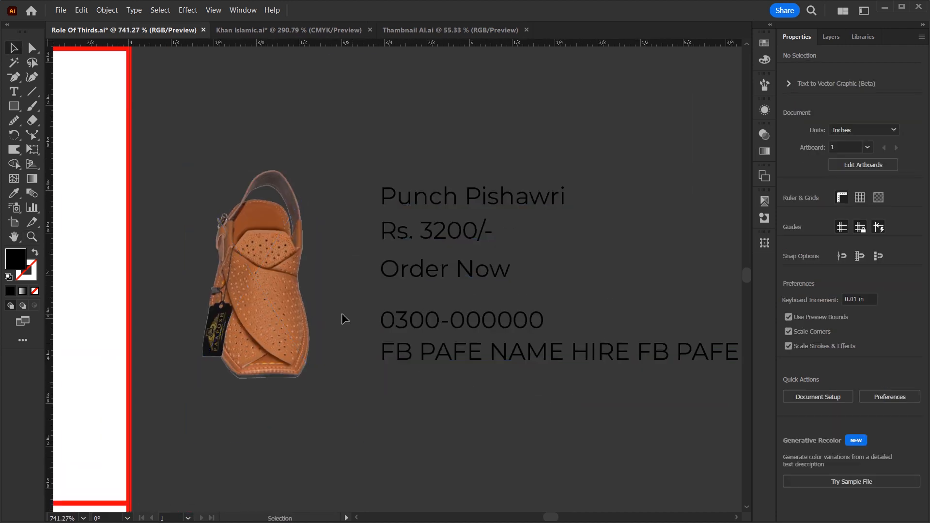
{"action": "left_click", "coordinate": [301, 320]}
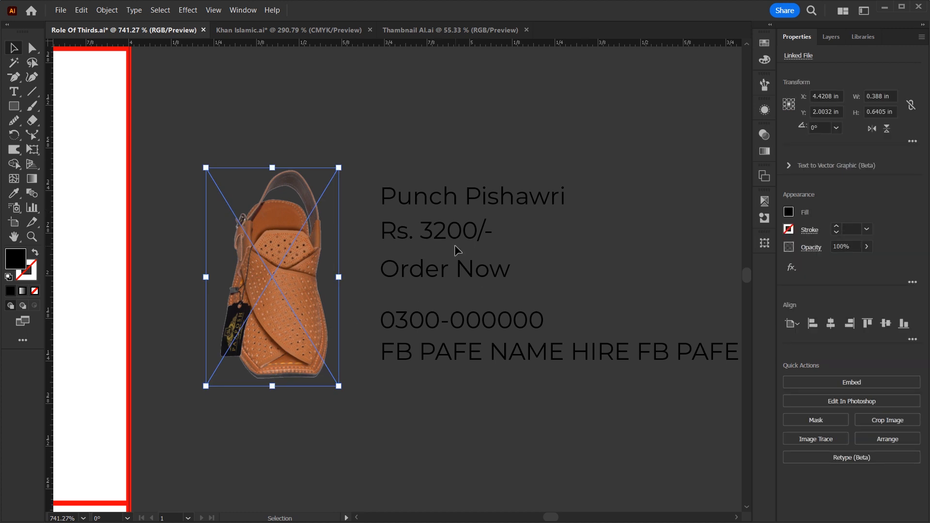
{"action": "left_click", "coordinate": [408, 440]}
Step: Shift the sandal image aside, move the product name and price upward, and pair Order Now closely with the phone number
{"action": "left_click_drag", "start_coordinate": [236, 262], "coordinate": [256, 287]}
{"action": "left_click_drag", "start_coordinate": [391, 208], "coordinate": [386, 185]}
{"action": "left_click_drag", "start_coordinate": [439, 244], "coordinate": [434, 229]}
{"action": "left_click_drag", "start_coordinate": [433, 272], "coordinate": [476, 298]}
{"action": "left_click", "coordinate": [469, 314], "text": "shift"}
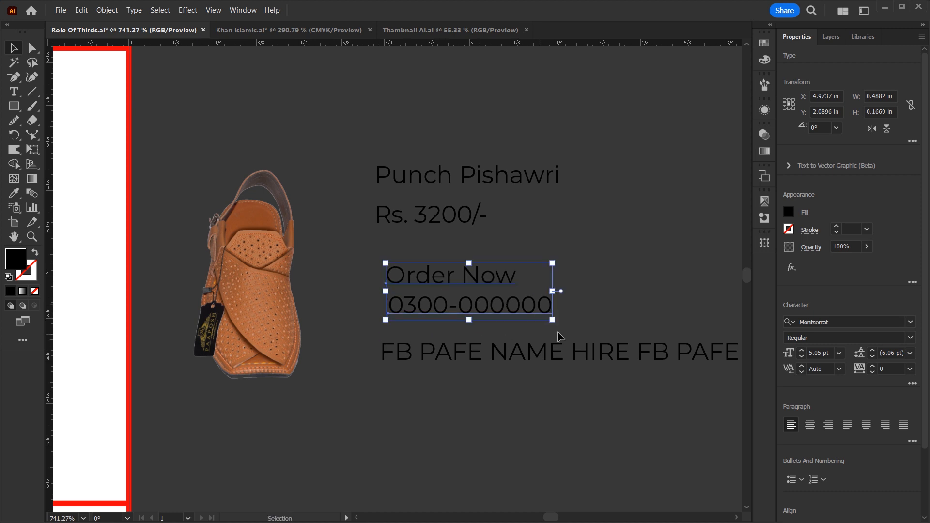
{"action": "left_click", "coordinate": [576, 305]}
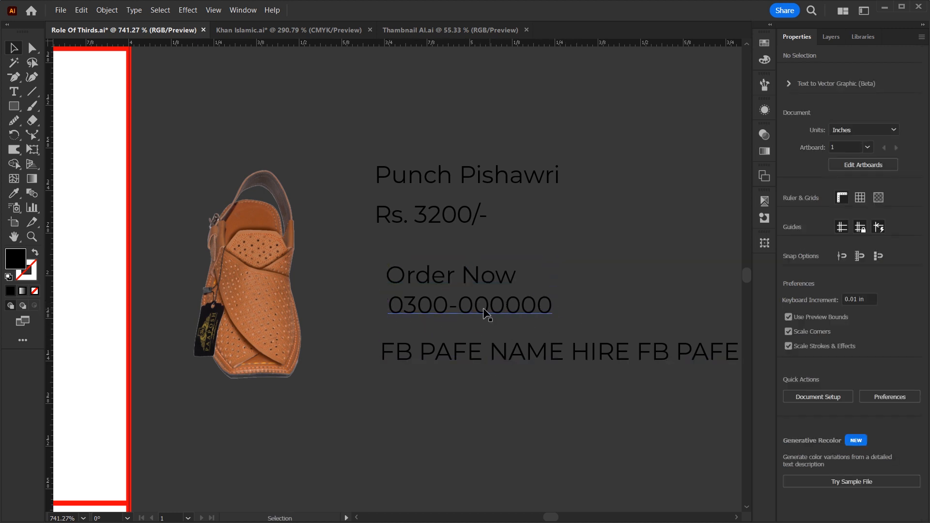
Step: Move the FB page name line up beneath the phone number and align Order Now above them as one contact group
{"action": "left_click_drag", "start_coordinate": [514, 358], "coordinate": [507, 348]}
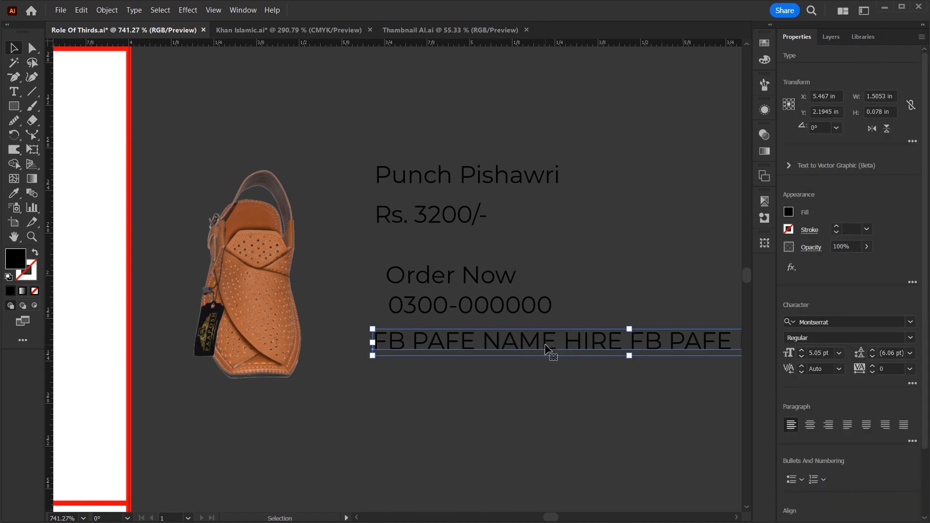
{"action": "left_click_drag", "start_coordinate": [545, 345], "coordinate": [554, 341]}
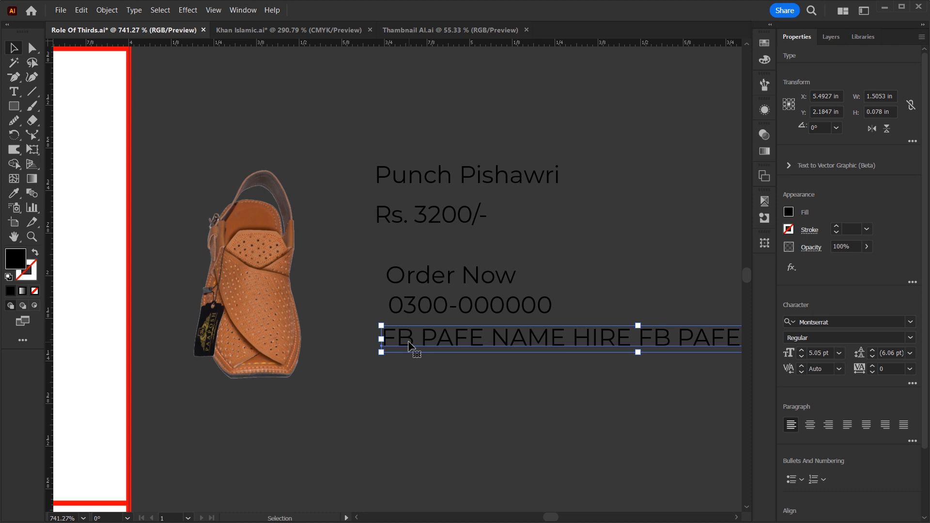
{"action": "mouse_move", "coordinate": [474, 293]}
{"action": "left_mouse_down"}
{"action": "mouse_move", "coordinate": [479, 244]}
{"action": "mouse_move", "coordinate": [480, 276]}
{"action": "left_mouse_up"}
{"action": "left_click_drag", "start_coordinate": [479, 142], "coordinate": [526, 228]}
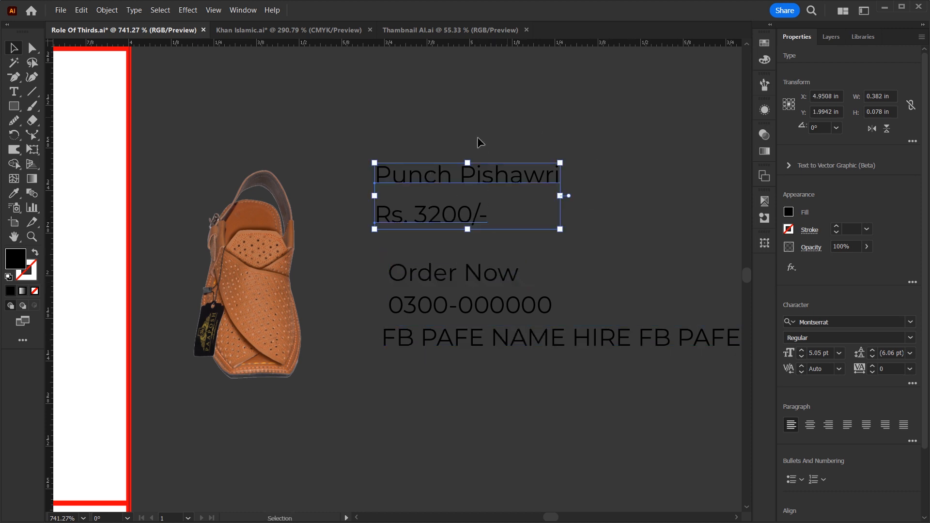
{"action": "key", "text": "a"}
Step: Move the sandal image onto the artboard beside the lower-left grid intersection
{"action": "key", "text": "ctrl+0"}
{"action": "key", "text": "z"}
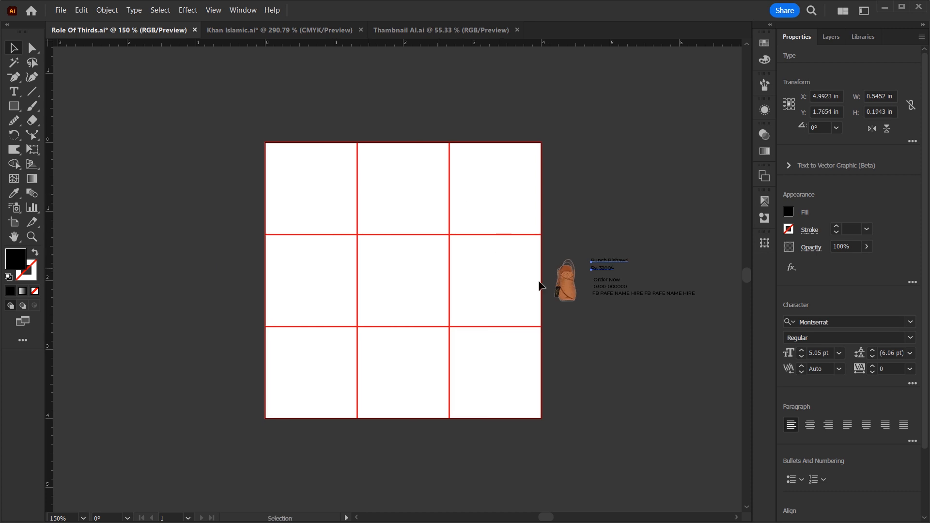
{"action": "left_click", "coordinate": [575, 271]}
{"action": "left_click_drag", "start_coordinate": [608, 340], "coordinate": [642, 319]}
{"action": "key", "text": "v"}
{"action": "left_click", "coordinate": [597, 277]}
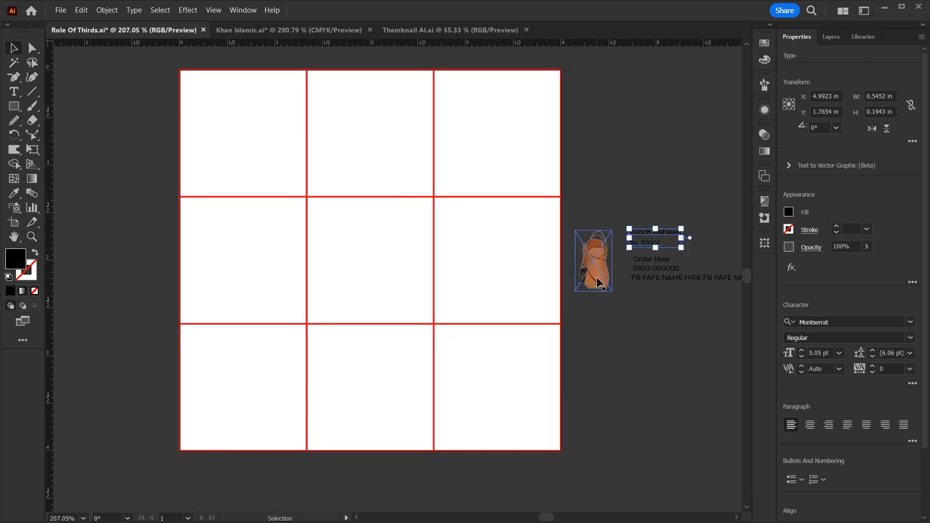
{"action": "left_click_drag", "start_coordinate": [596, 277], "coordinate": [299, 310]}
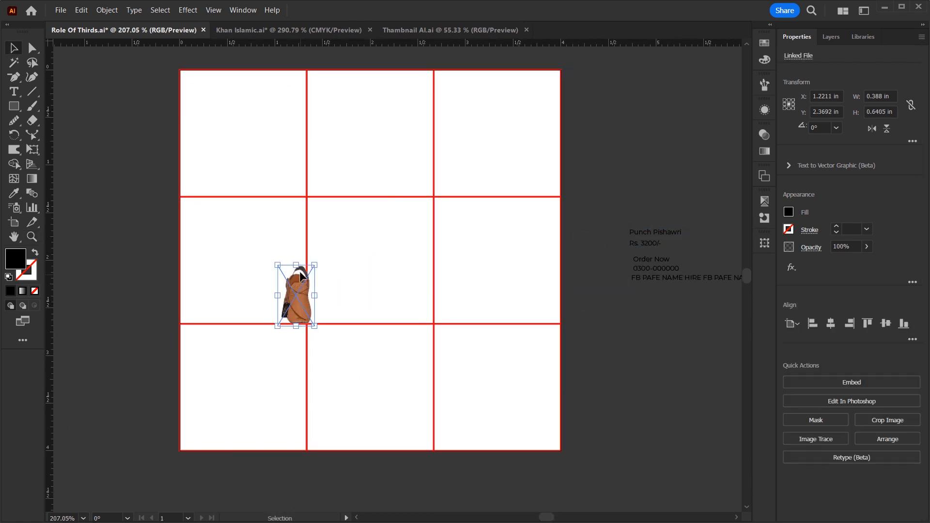
Step: Enlarge the sandal image to about 1.36 in by 2.25 in and place it over the left vertical grid line, vertically centred
{"action": "left_click_drag", "start_coordinate": [295, 267], "coordinate": [327, 116]}
{"action": "left_click_drag", "start_coordinate": [306, 211], "coordinate": [301, 251]}
{"action": "left_click_drag", "start_coordinate": [292, 156], "coordinate": [291, 150]}
{"action": "left_click_drag", "start_coordinate": [304, 272], "coordinate": [307, 274]}
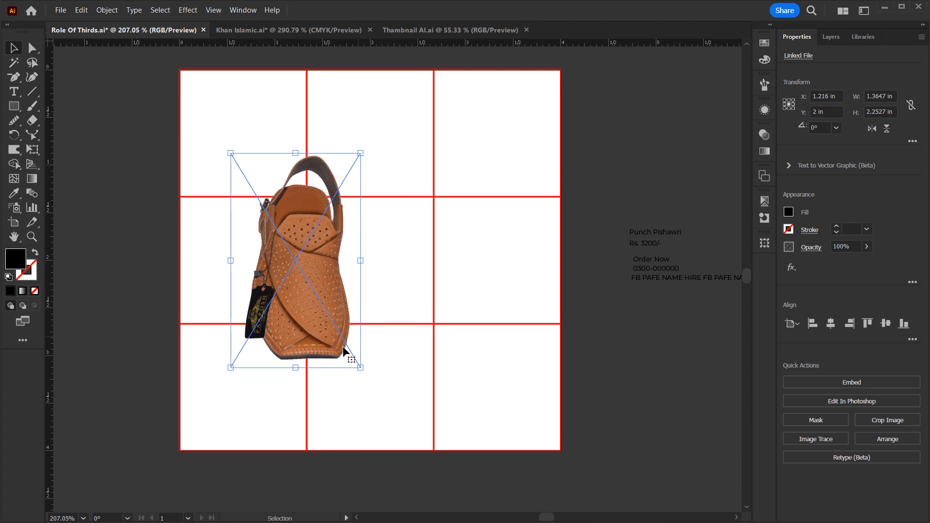
{"action": "left_click_drag", "start_coordinate": [286, 298], "coordinate": [280, 297]}
{"action": "left_click", "coordinate": [659, 387]}
Step: Move the product name toward the artboard, break it into two lines between Punch and Pishawri, and centre the text
{"action": "left_click_drag", "start_coordinate": [659, 232], "coordinate": [615, 208]}
{"action": "key", "text": "z"}
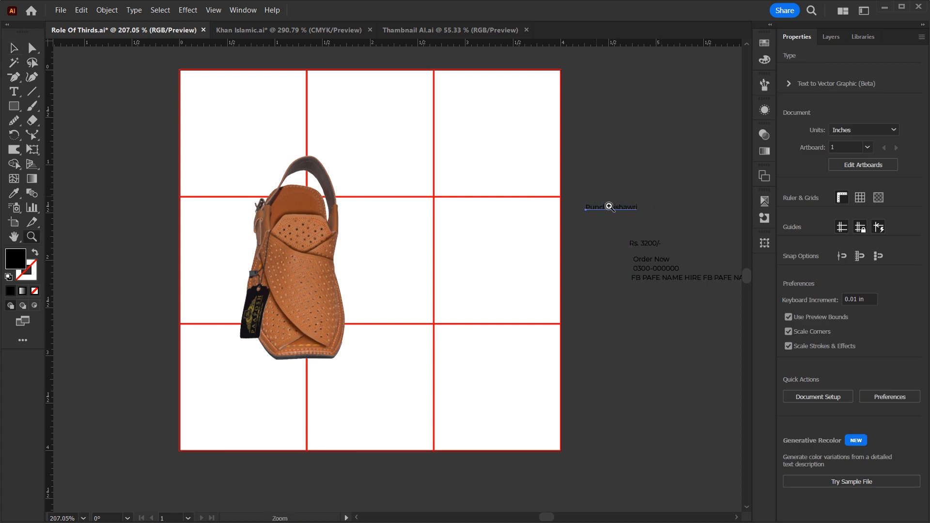
{"action": "key", "text": "ctrl+plus"}
{"action": "left_click_drag", "start_coordinate": [391, 280], "coordinate": [484, 344]}
{"action": "key", "text": "v"}
{"action": "key", "text": "t"}
{"action": "left_click", "coordinate": [460, 308]}
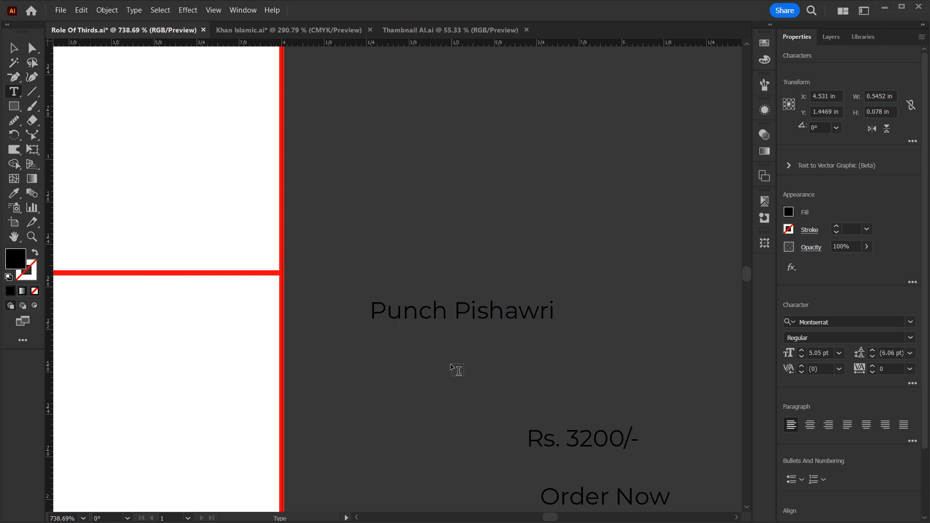
{"action": "key", "text": "BackSpace"}
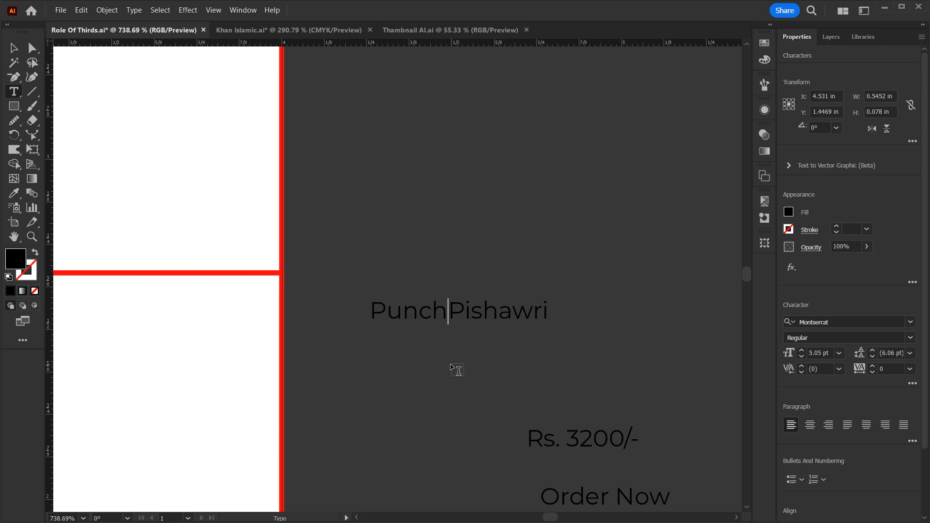
{"action": "key", "text": "Return"}
{"action": "left_click", "coordinate": [11, 47]}
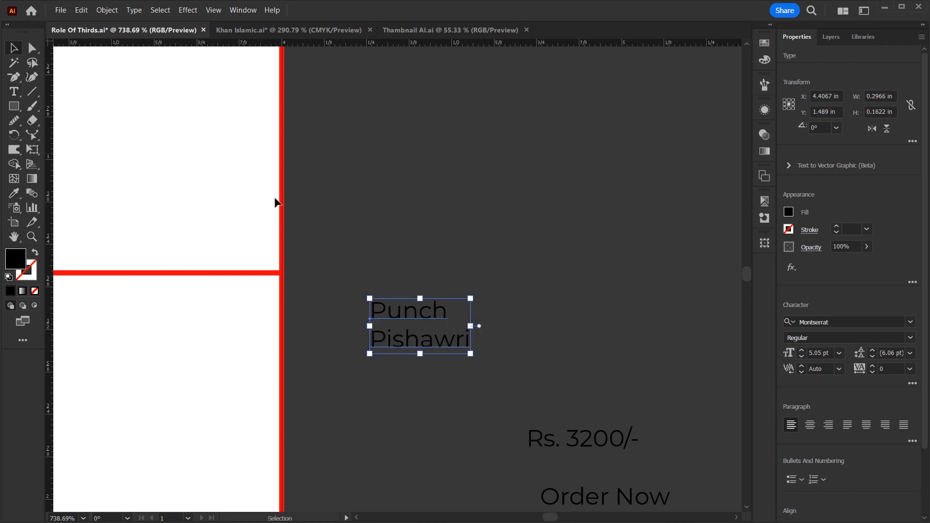
{"action": "left_click", "coordinate": [809, 425]}
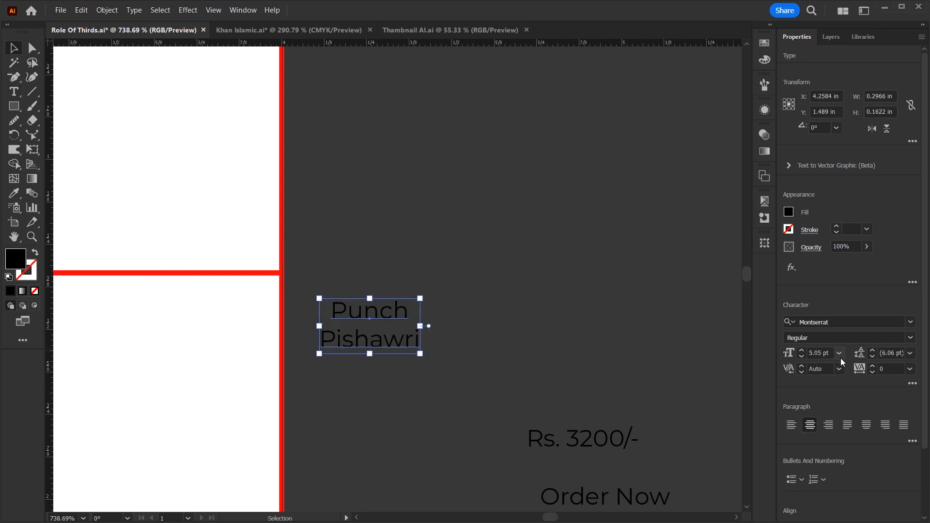
Step: Place the product name over the upper-right grid intersection, enlarged to about 19.1 pt, and set it in Montserrat Bold
{"action": "key", "text": "ctrl+0"}
{"action": "left_click_drag", "start_coordinate": [670, 226], "coordinate": [715, 259]}
{"action": "left_click_drag", "start_coordinate": [654, 244], "coordinate": [543, 225]}
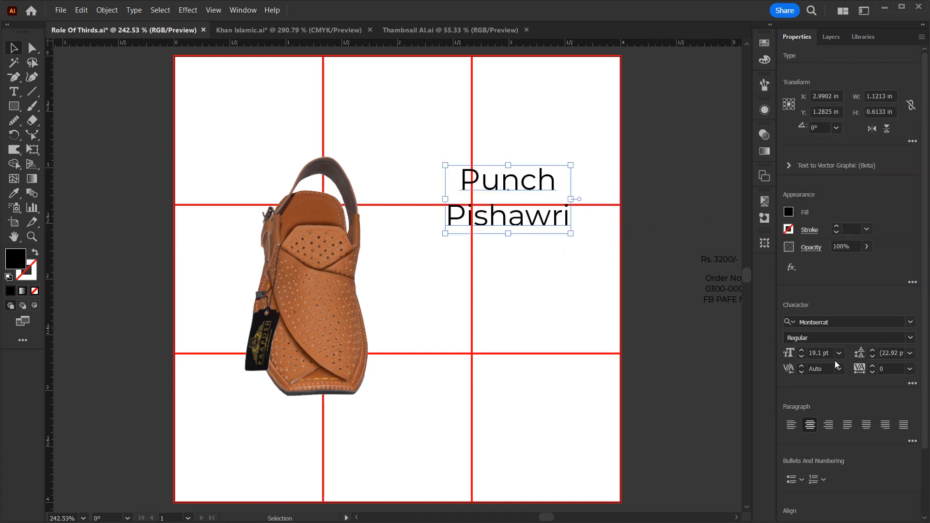
{"action": "left_click", "coordinate": [911, 338]}
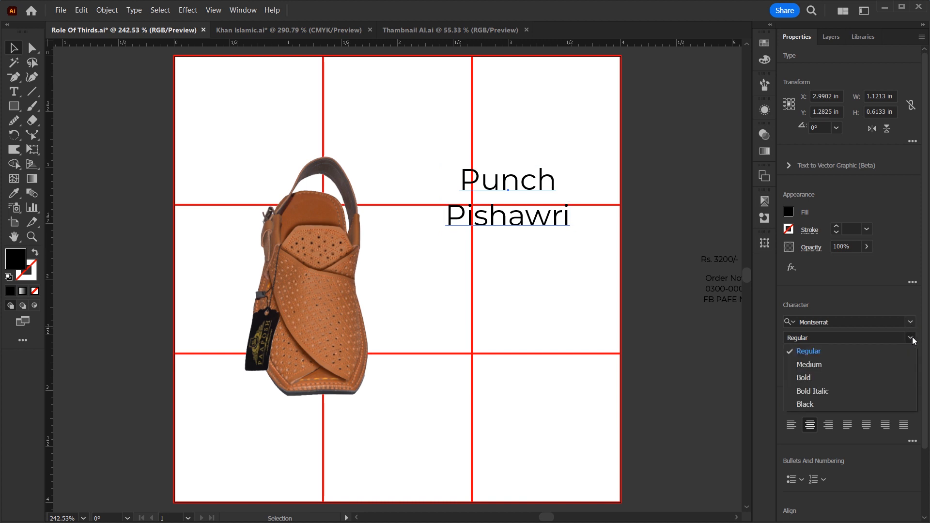
{"action": "left_click", "coordinate": [833, 378]}
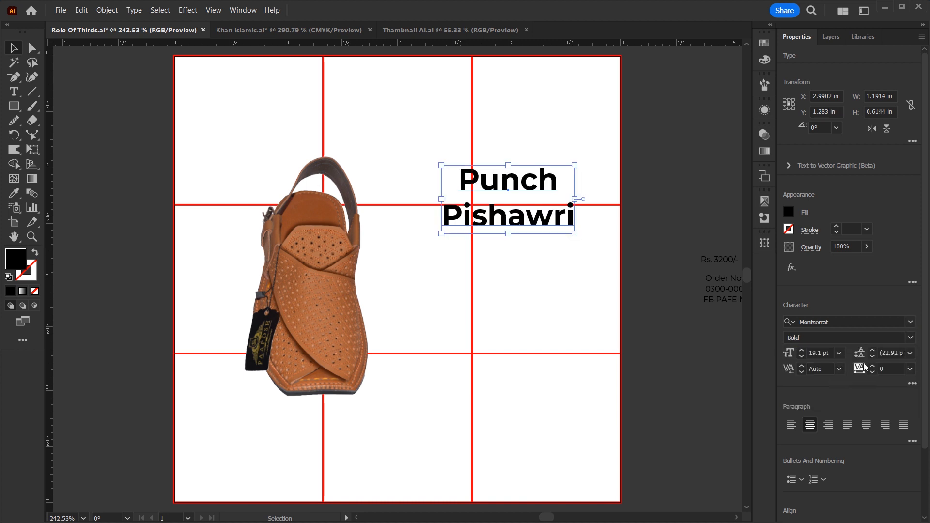
Step: Tighten the product name's leading to 18 pt, scale the text up to about 23.5 pt, and re-centre it near the intersection
{"action": "left_click", "coordinate": [892, 353]}
{"action": "type", "text": "17"}
{"action": "key", "text": "Return"}
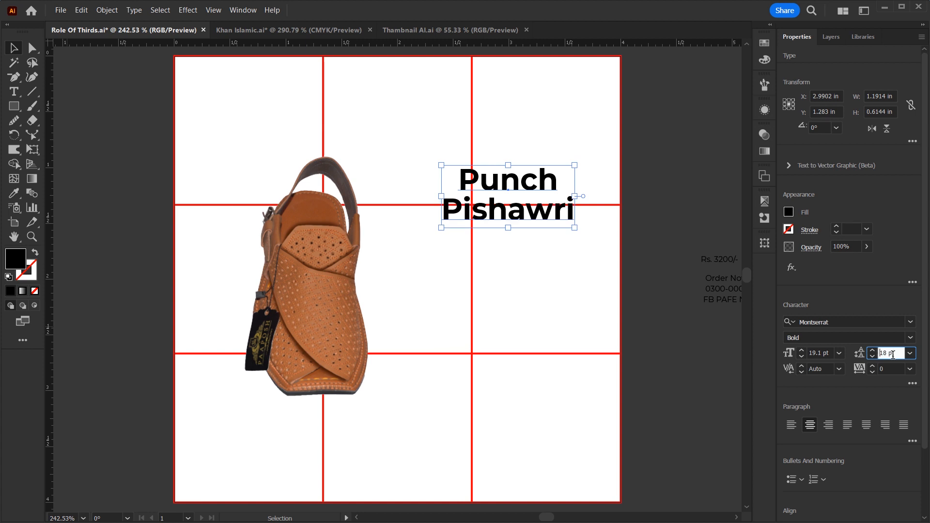
{"action": "left_click_drag", "start_coordinate": [574, 225], "coordinate": [631, 217]}
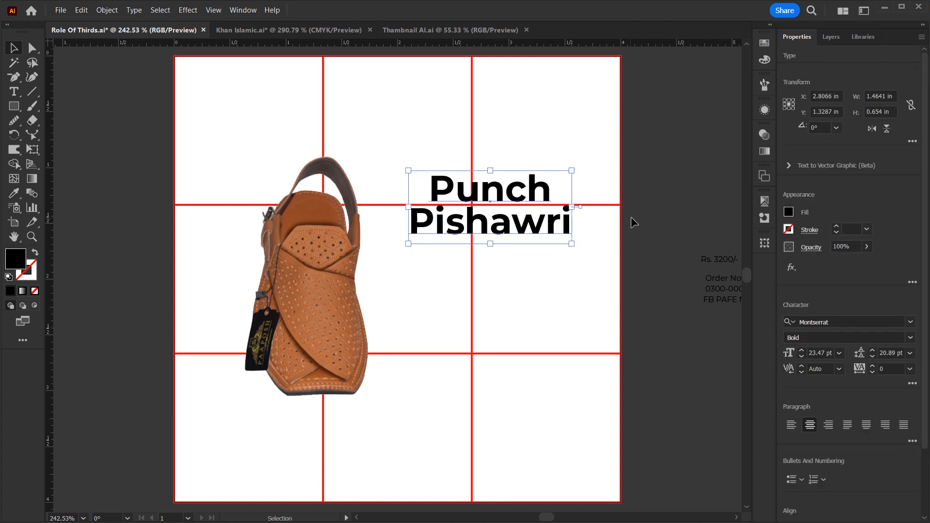
{"action": "left_click", "coordinate": [663, 205]}
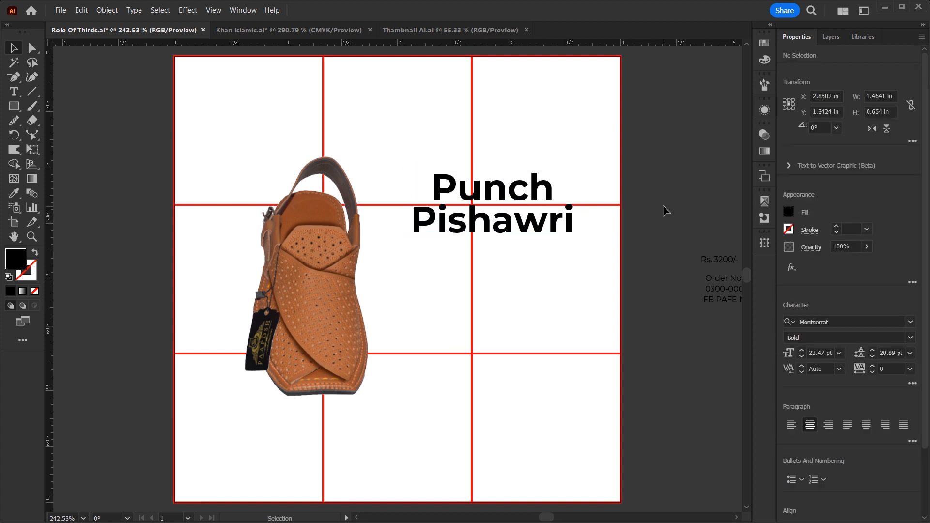
Step: Move the price directly beneath the product name and enlarge it to about 16 pt
{"action": "left_click_drag", "start_coordinate": [717, 259], "coordinate": [571, 285]}
{"action": "left_click", "coordinate": [660, 252]}
{"action": "key", "text": "z"}
{"action": "scroll", "coordinate": [532, 261], "scroll_direction": "down", "scroll_amount": 1}
{"action": "key", "text": "v"}
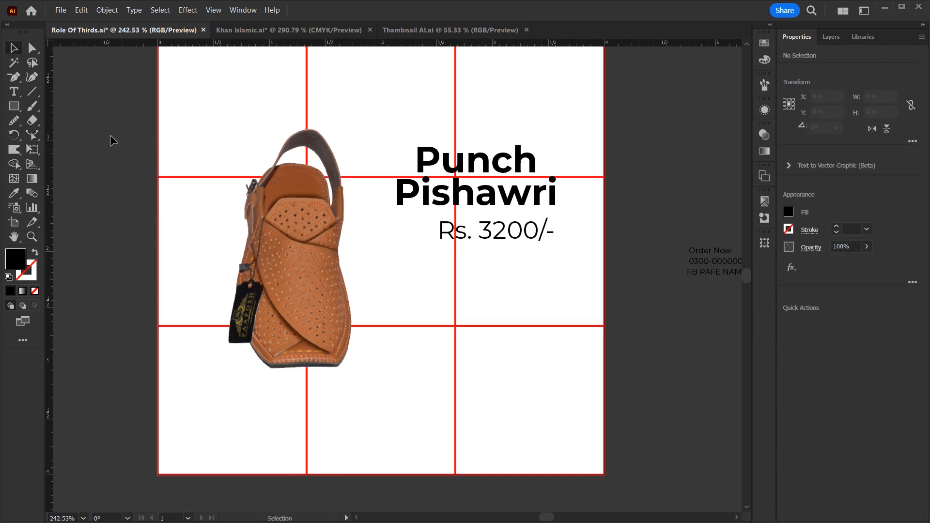
Step: Draw a black rectangle about 1.4 in by 0.34 in behind the price and fill the price text white
{"action": "key", "text": "m"}
{"action": "left_click_drag", "start_coordinate": [398, 210], "coordinate": [556, 248]}
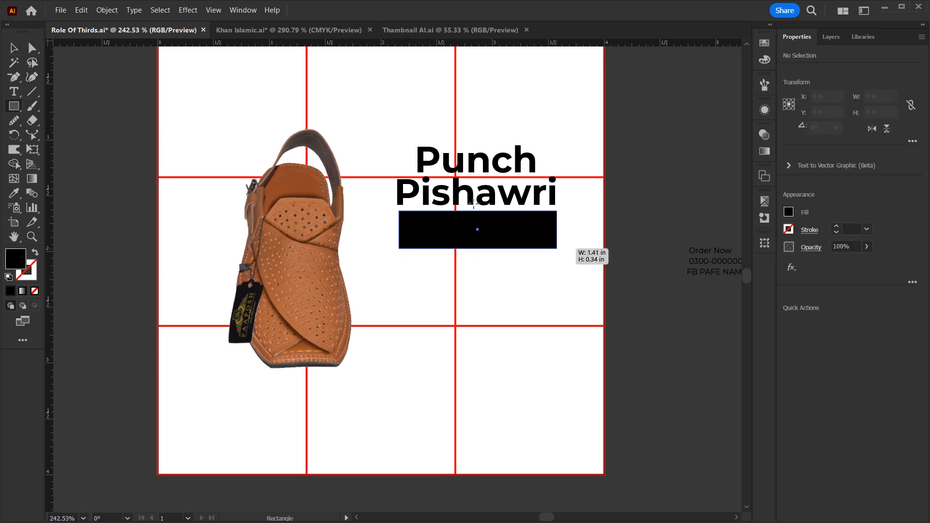
{"action": "left_click", "coordinate": [475, 209], "text": "ctrl"}
{"action": "key", "text": "v"}
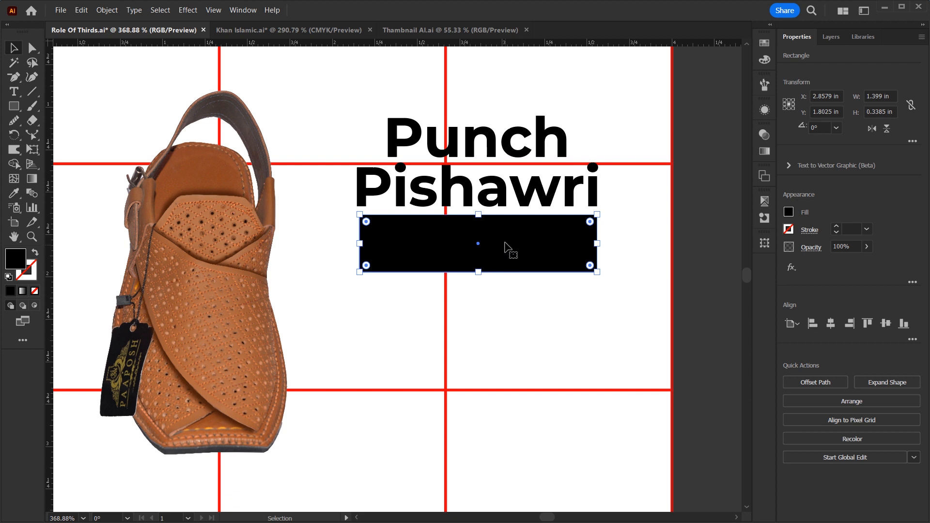
{"action": "key", "text": "ctrl+shift+["}
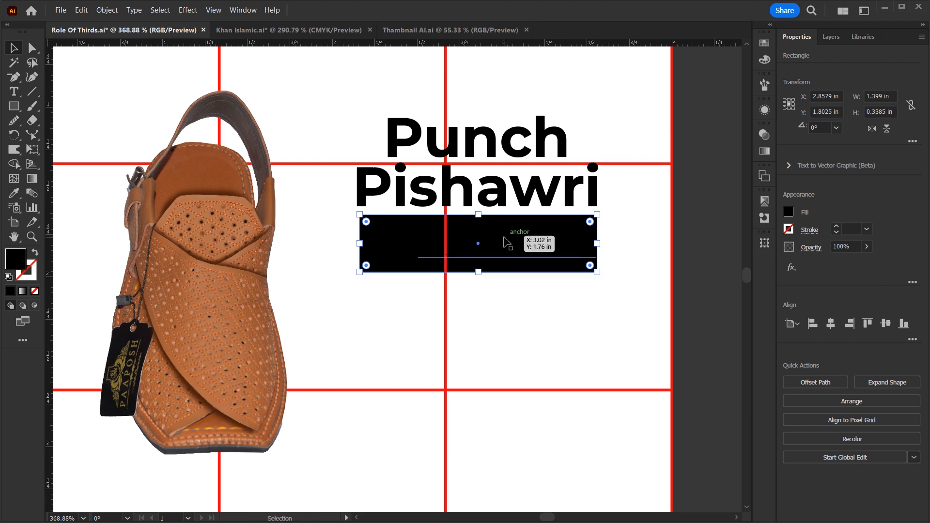
{"action": "left_click", "coordinate": [510, 256]}
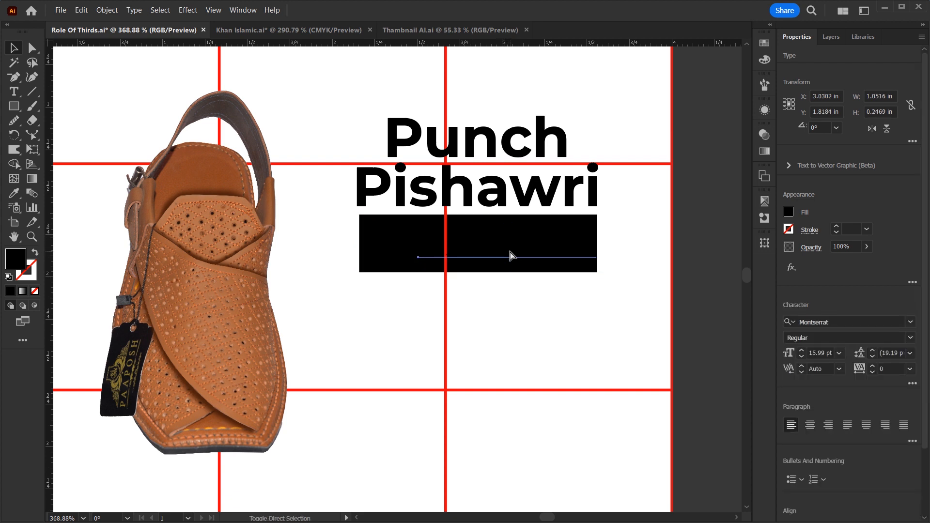
{"action": "left_click", "coordinate": [765, 43]}
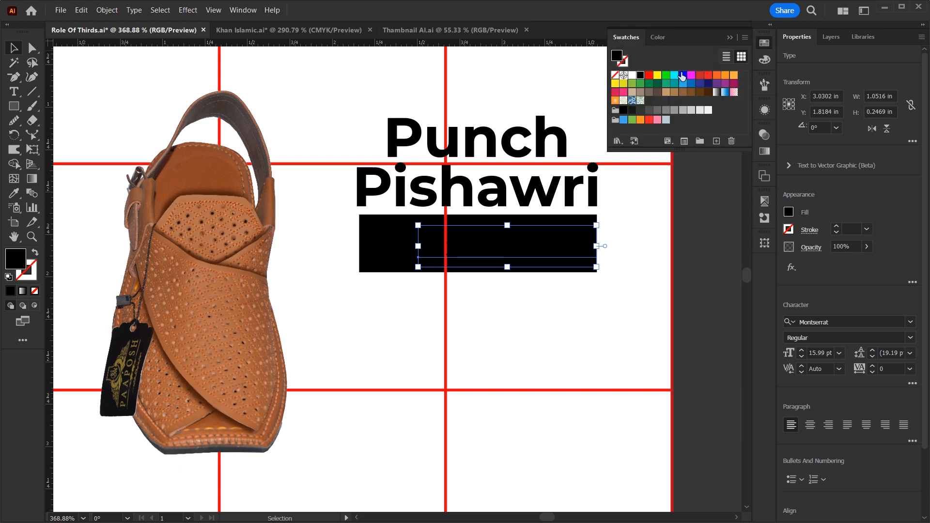
{"action": "left_click", "coordinate": [632, 75]}
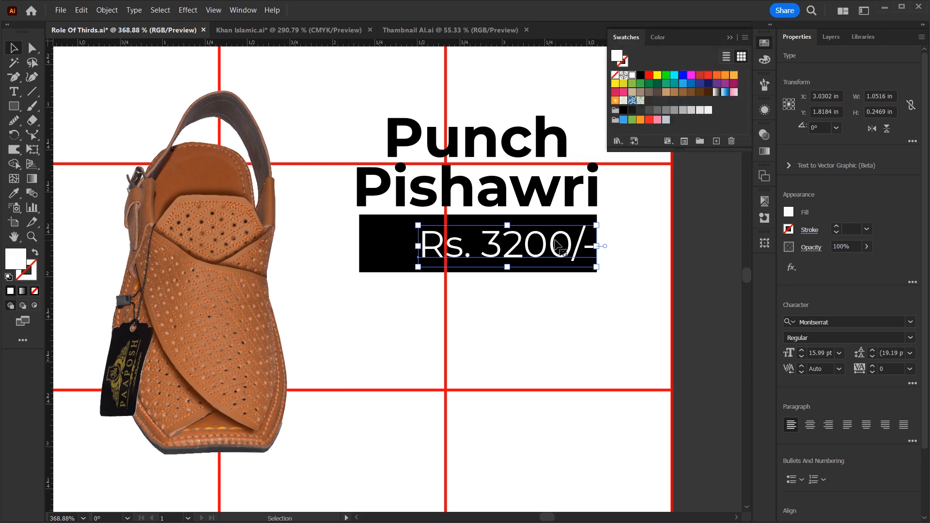
Step: Set the price in Bold, reduce the black bar's height to about 0.26 in, and centre the price on it
{"action": "key", "text": "shift+Left"}
{"action": "left_click", "coordinate": [910, 338]}
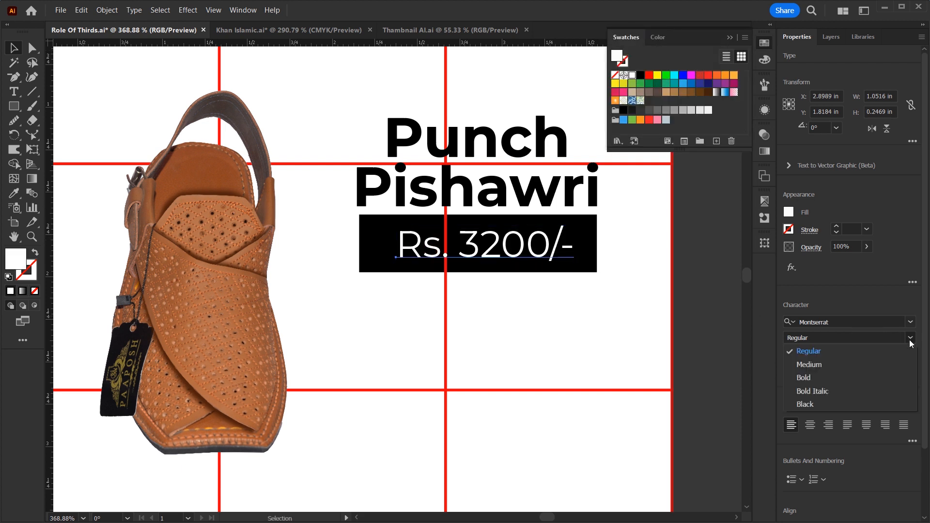
{"action": "left_click", "coordinate": [795, 374]}
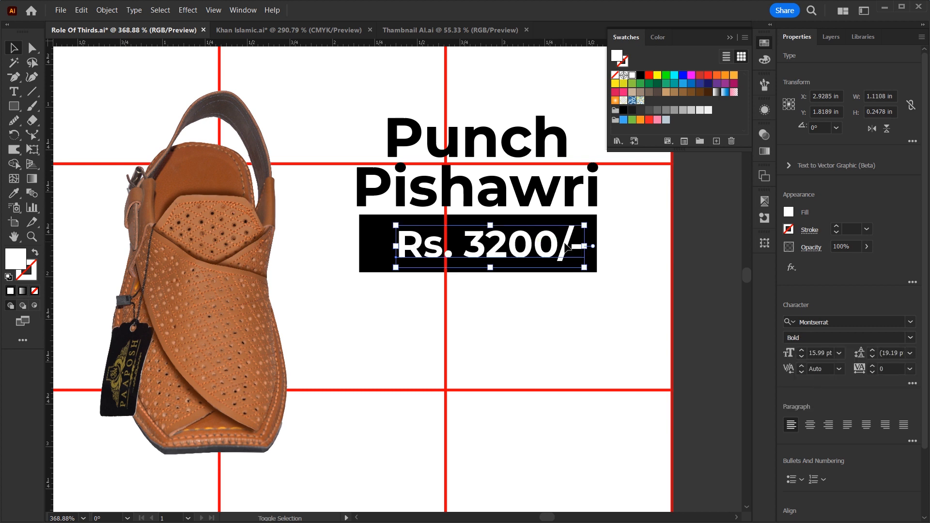
{"action": "left_click", "coordinate": [592, 254]}
{"action": "left_click_drag", "start_coordinate": [495, 254], "coordinate": [483, 255]}
{"action": "left_click", "coordinate": [678, 247]}
{"action": "scroll", "coordinate": [683, 245], "scroll_direction": "down", "scroll_amount": 3}
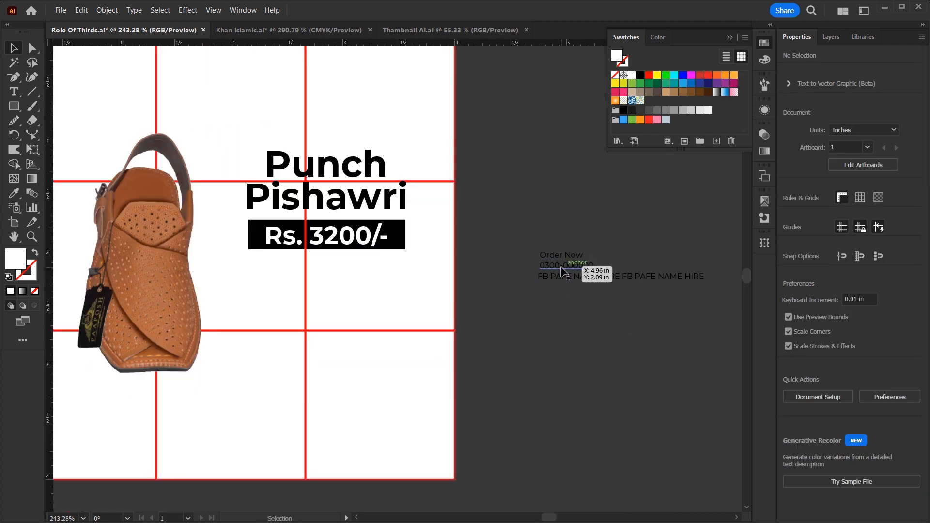
Step: Move Order Now below the contact lines and give the phone number the price's white 15.99 pt Montserrat Bold style
{"action": "left_click_drag", "start_coordinate": [575, 258], "coordinate": [580, 326]}
{"action": "key", "text": "ctrl+plus"}
{"action": "left_click_drag", "start_coordinate": [443, 339], "coordinate": [615, 283]}
{"action": "left_click", "coordinate": [584, 243]}
{"action": "key", "text": "i"}
{"action": "left_click", "coordinate": [315, 199]}
{"action": "key", "text": "v"}
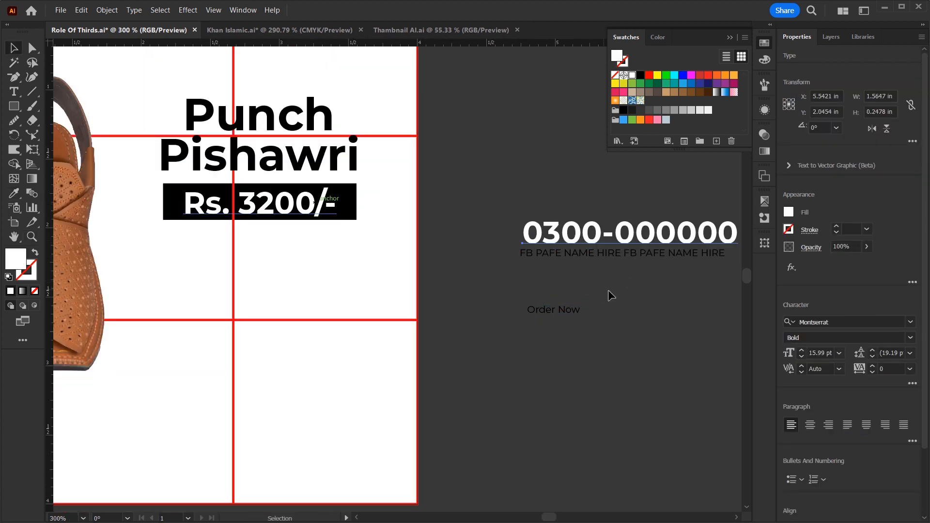
Step: Line up the FB page name line beneath the phone number and widen it to roughly the number's width
{"action": "scroll", "coordinate": [573, 305], "scroll_direction": "right", "scroll_amount": 3}
{"action": "scroll", "coordinate": [571, 296], "scroll_direction": "up", "scroll_amount": 1}
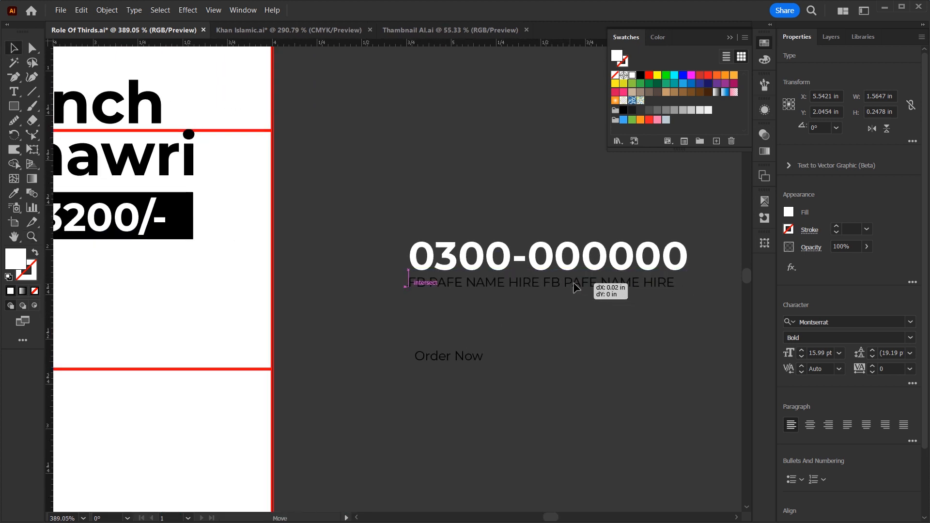
{"action": "left_click", "coordinate": [577, 283]}
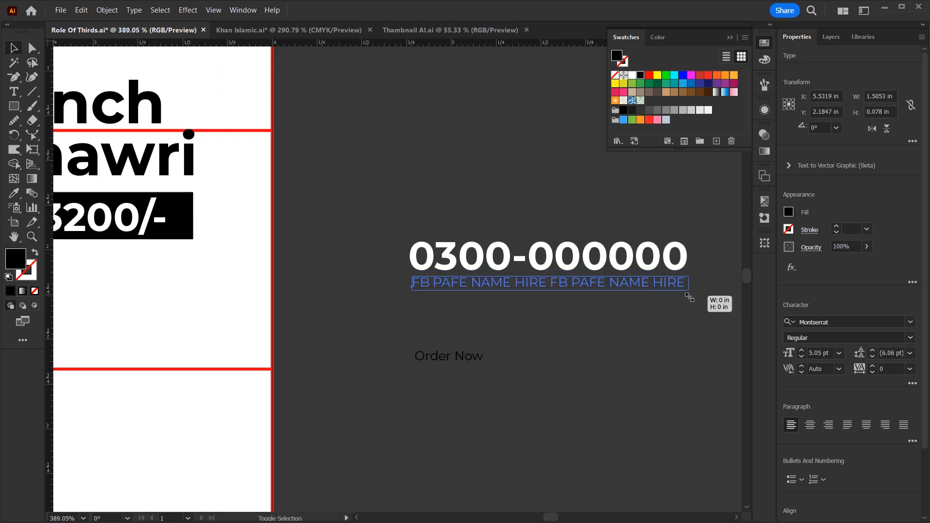
{"action": "left_click", "coordinate": [501, 365]}
Step: Copy the price's black bar above the phone number and centre Order Now on it in white at about 14.2 pt
{"action": "left_click_drag", "start_coordinate": [186, 212], "coordinate": [674, 204]}
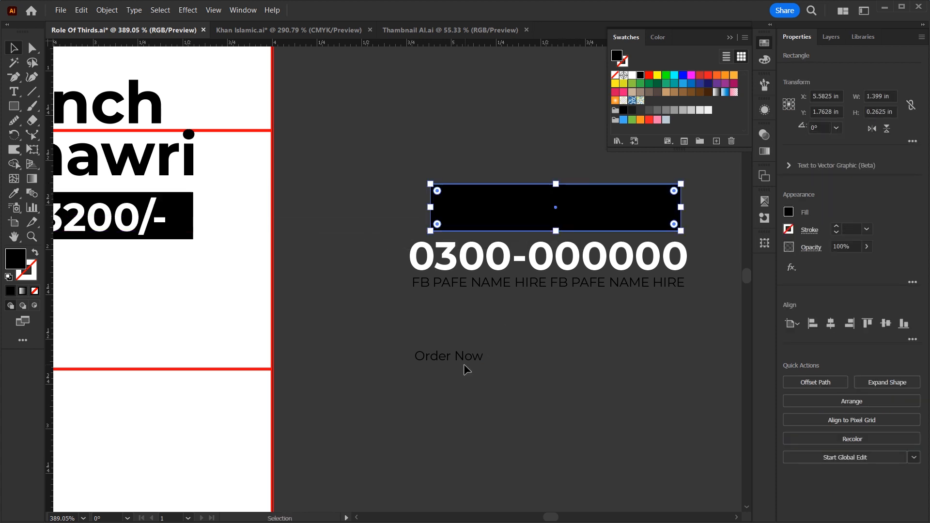
{"action": "left_click_drag", "start_coordinate": [473, 359], "coordinate": [651, 206]}
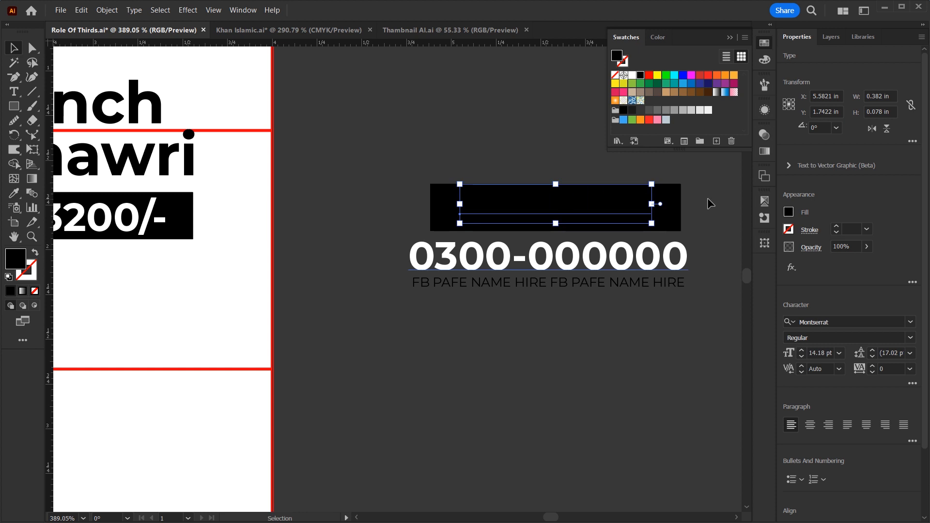
{"action": "left_click", "coordinate": [631, 76]}
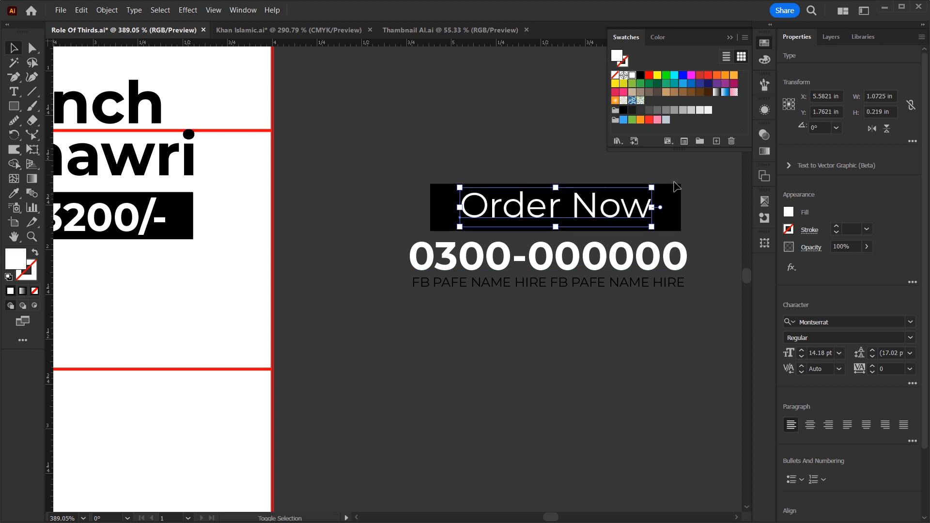
{"action": "left_click", "coordinate": [677, 196], "text": "shift"}
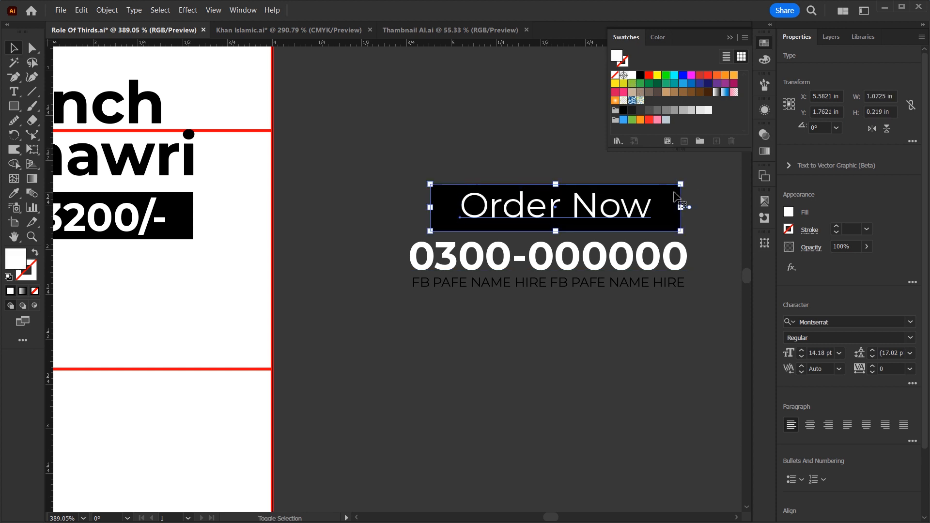
{"action": "left_click", "coordinate": [712, 194]}
Step: Centre the Order Now bar, phone number and FB page name line on one another horizontally
{"action": "left_click_drag", "start_coordinate": [711, 182], "coordinate": [541, 301]}
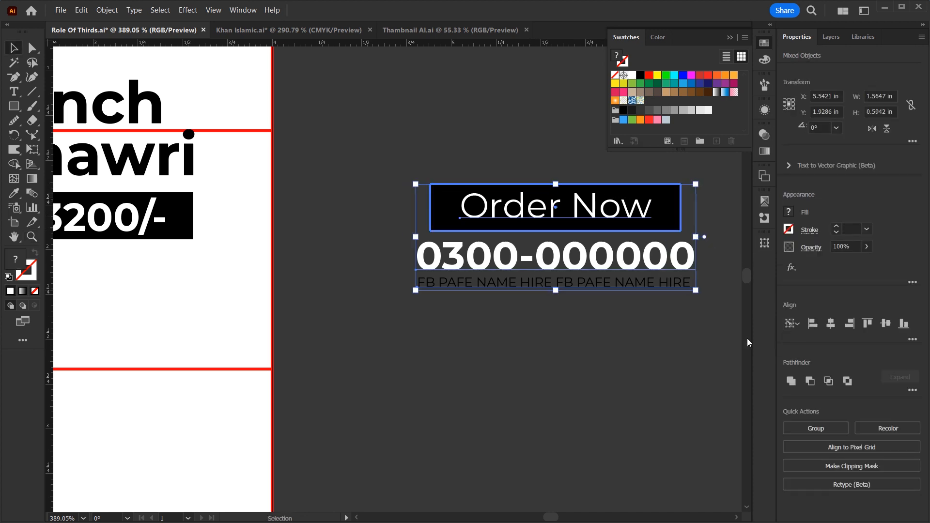
{"action": "key", "text": "Right"}
{"action": "key", "text": "Right"}
{"action": "key", "text": "Right"}
Step: Move the contact group onto the artboard at the lower-right grid intersection and fill the phone number black
{"action": "key", "text": "ctrl+minus"}
{"action": "key", "text": "ctrl+minus"}
{"action": "left_click_drag", "start_coordinate": [625, 229], "coordinate": [368, 296]}
{"action": "left_click_drag", "start_coordinate": [365, 294], "coordinate": [366, 295]}
{"action": "left_click", "coordinate": [547, 318]}
{"action": "left_click", "coordinate": [641, 75]}
{"action": "left_click", "coordinate": [548, 262]}
{"action": "left_click_drag", "start_coordinate": [632, 335], "coordinate": [754, 357]}
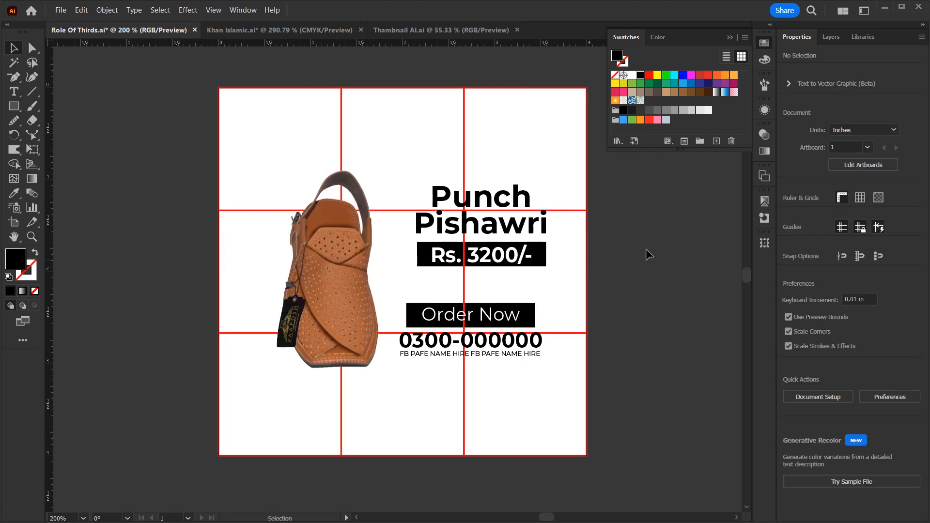
Step: Centre the contact group horizontally under the product name and price, and nudge the name and price slightly down
{"action": "left_click_drag", "start_coordinate": [587, 175], "coordinate": [438, 377]}
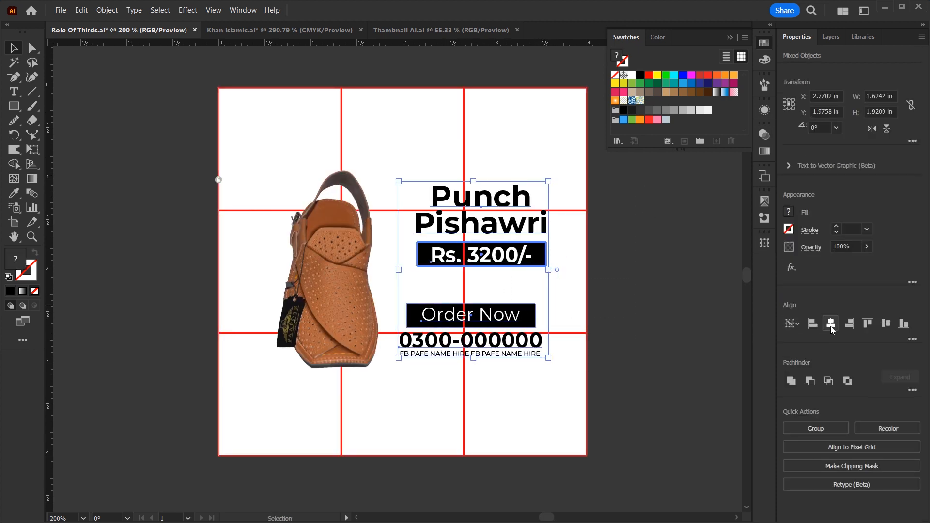
{"action": "left_click", "coordinate": [831, 324]}
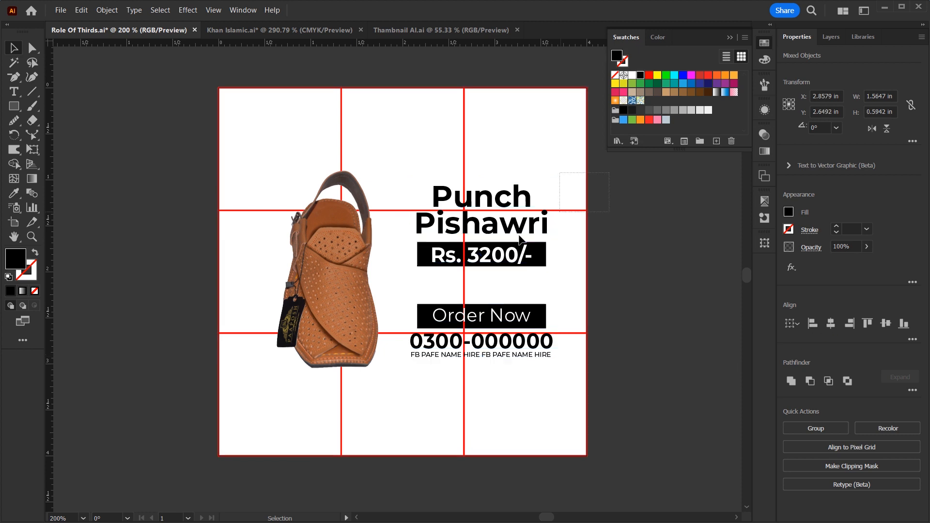
{"action": "left_click_drag", "start_coordinate": [520, 239], "coordinate": [415, 273]}
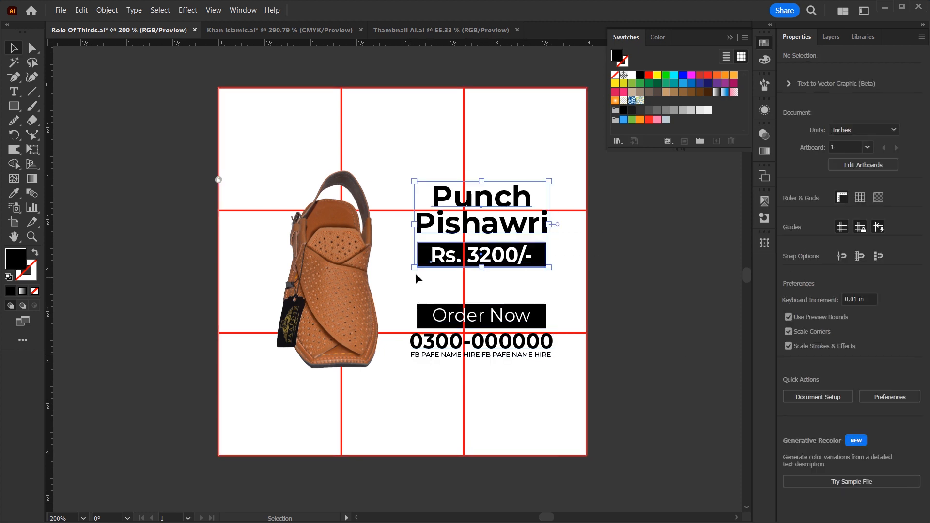
{"action": "left_click", "coordinate": [600, 271]}
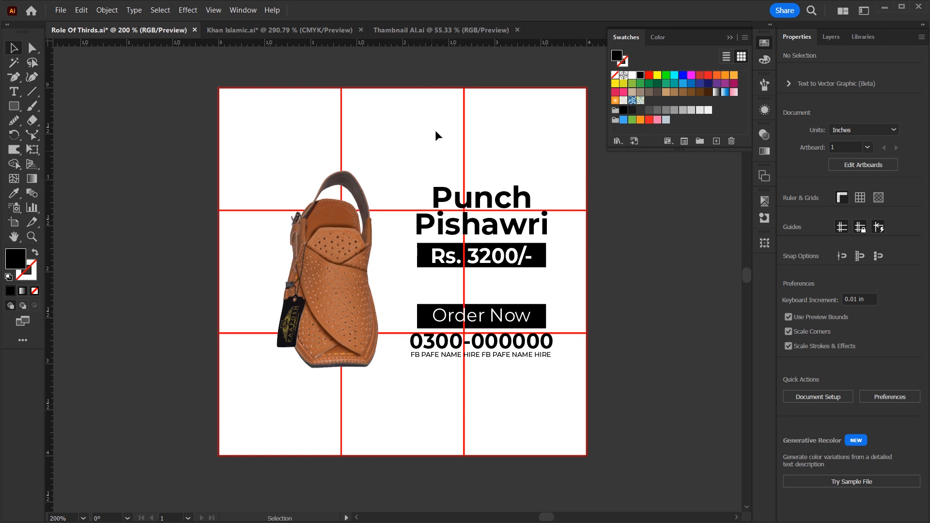
Step: Paste the PAAPOSH logo and place it directly above the product name
{"action": "key", "text": "ctrl+v"}
{"action": "left_click_drag", "start_coordinate": [675, 280], "coordinate": [482, 156]}
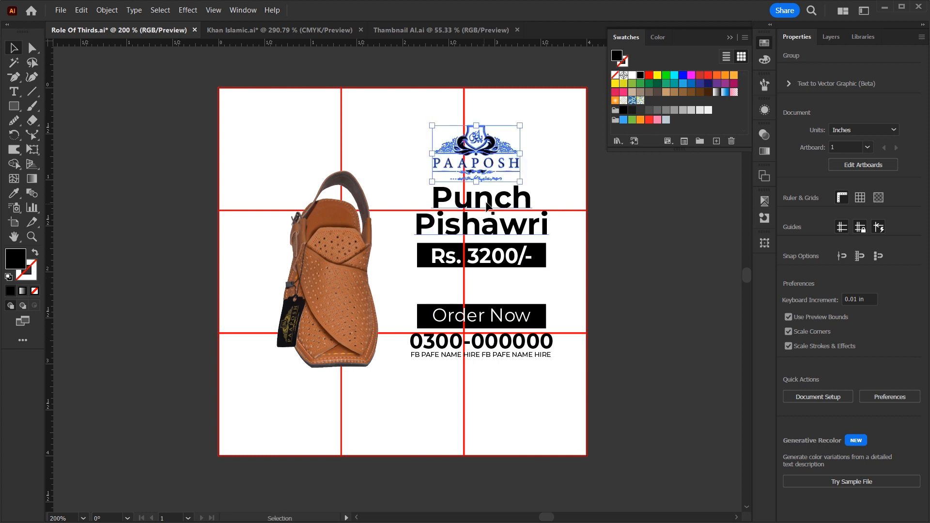
Step: Centre the PAAPOSH logo and the product name on one another horizontally
{"action": "left_click", "coordinate": [491, 200], "text": "shift"}
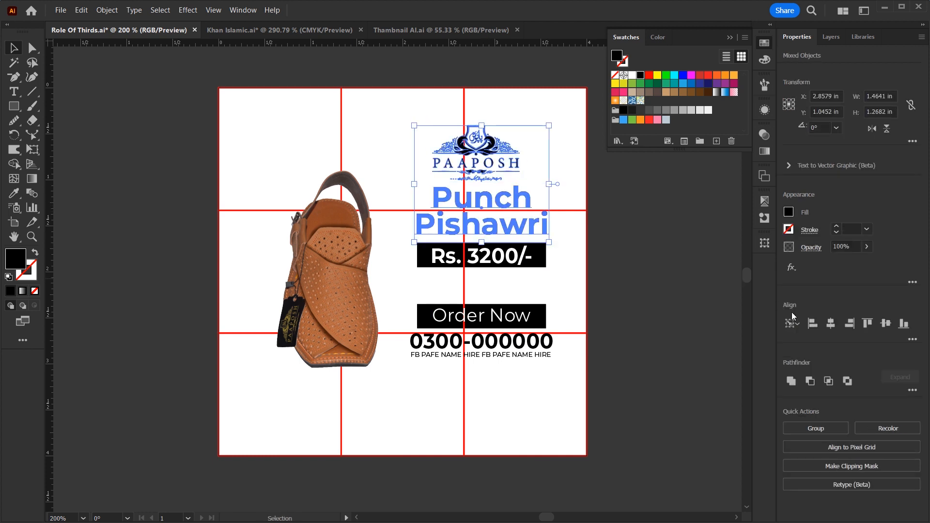
{"action": "left_click", "coordinate": [830, 324]}
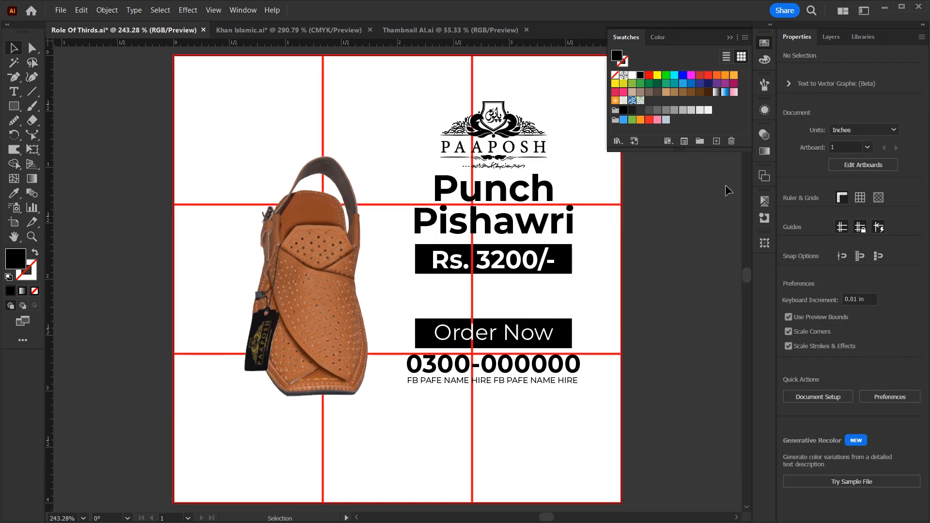
{"action": "left_click", "coordinate": [730, 37]}
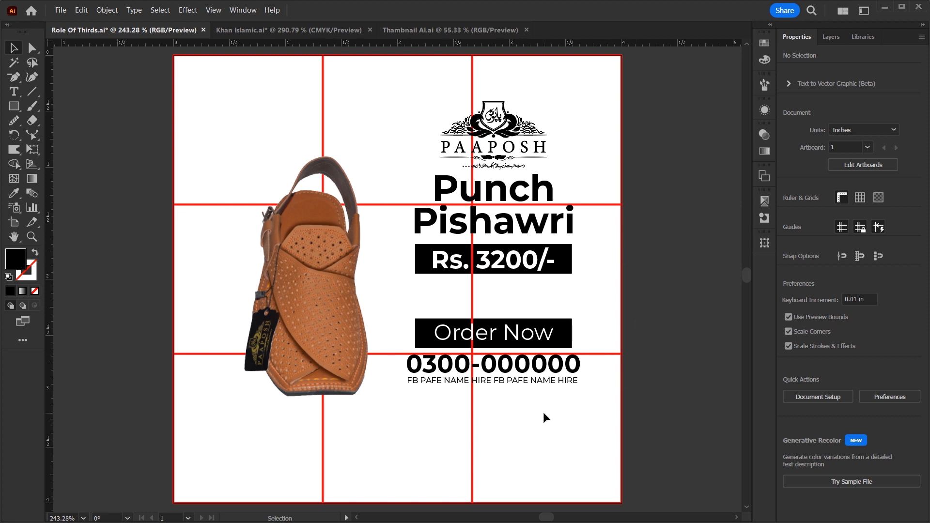
Step: Draw a black rectangle about 1.54 by 2.5 in behind the sandal image and centre it vertically on the artboard
{"action": "key", "text": "m"}
{"action": "left_click_drag", "start_coordinate": [218, 132], "coordinate": [391, 412]}
{"action": "mouse_move", "coordinate": [280, 233]}
{"action": "left_mouse_down"}
{"action": "mouse_move", "coordinate": [363, 243]}
{"action": "mouse_move", "coordinate": [281, 233]}
{"action": "left_mouse_up"}
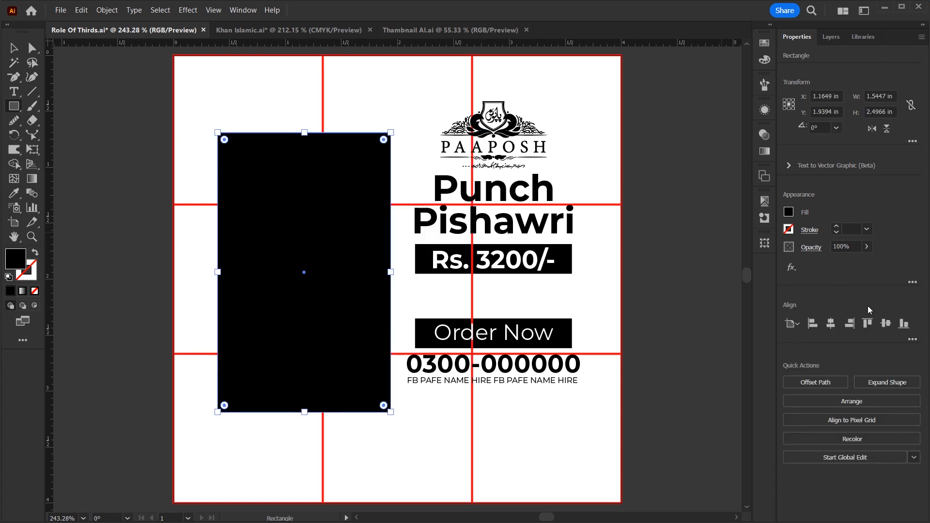
{"action": "left_click", "coordinate": [886, 324]}
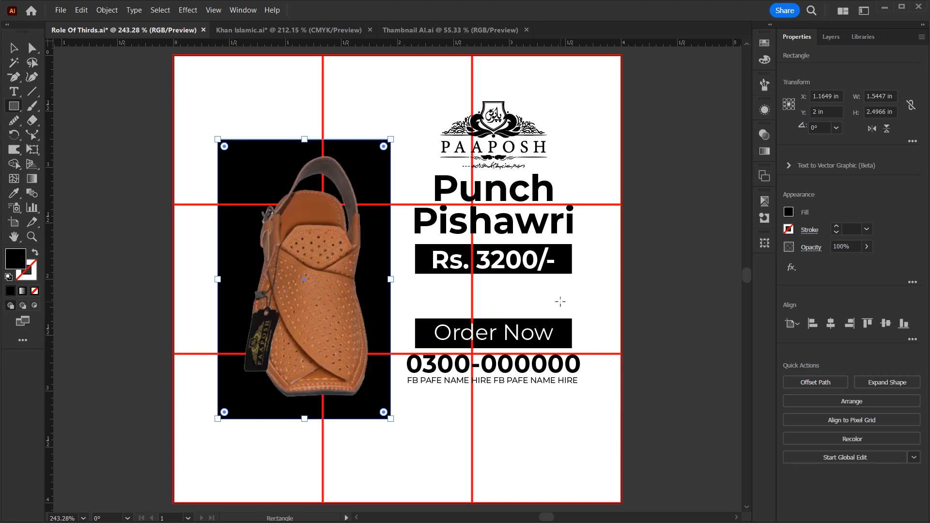
Step: Shift the black rectangle sideways and centre it horizontally on the sandal image
{"action": "key", "text": "Right"}
{"action": "key", "text": "Right"}
{"action": "key", "text": "Right"}
{"action": "key", "text": "Right"}
{"action": "key", "text": "Right"}
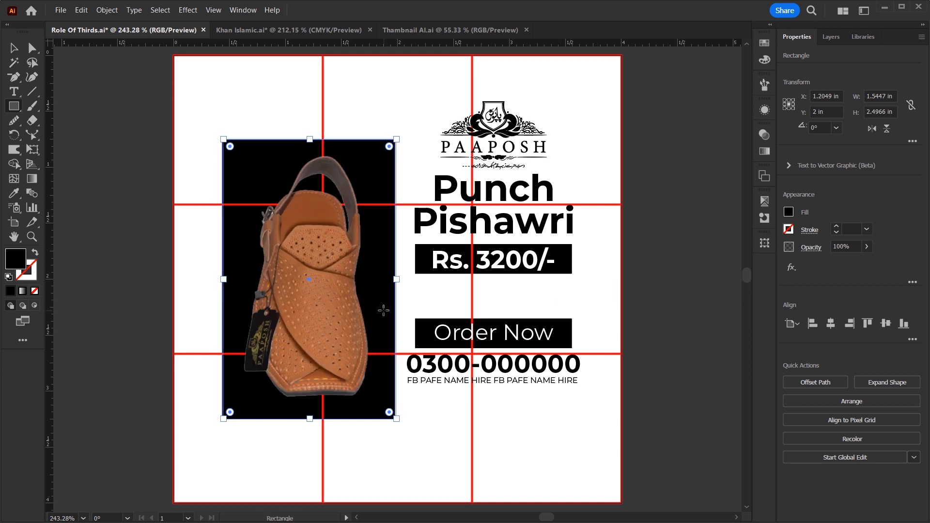
{"action": "left_click", "coordinate": [15, 48]}
{"action": "left_click", "coordinate": [299, 216], "text": "shift"}
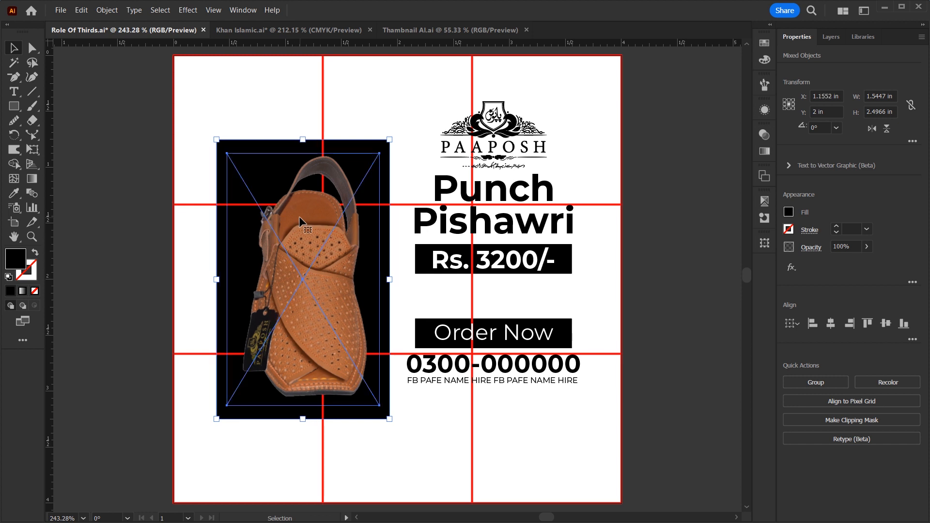
{"action": "left_click", "coordinate": [624, 271]}
Step: Place a B0B0B0 grey rectangle, about 1.28 by 4 in, along the artboard's left edge behind all other objects
{"action": "key", "text": "m"}
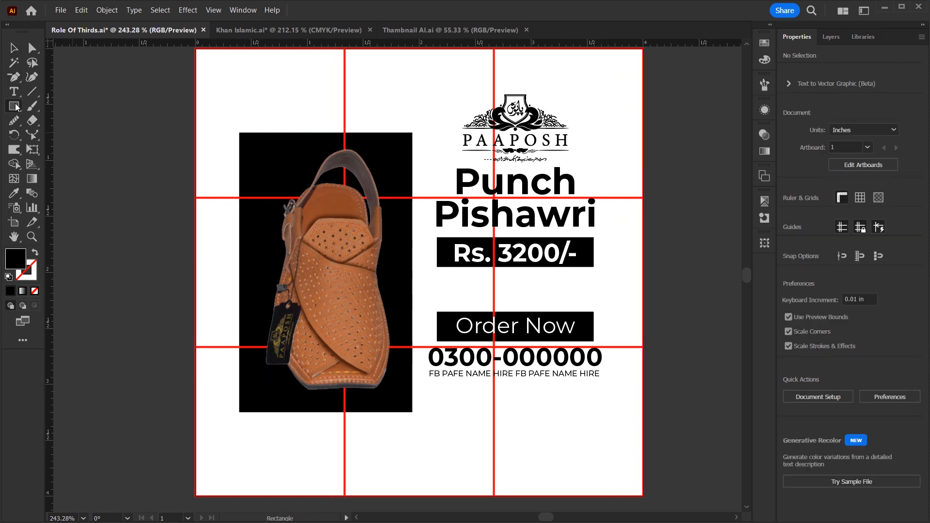
{"action": "left_click_drag", "start_coordinate": [193, 48], "coordinate": [339, 495]}
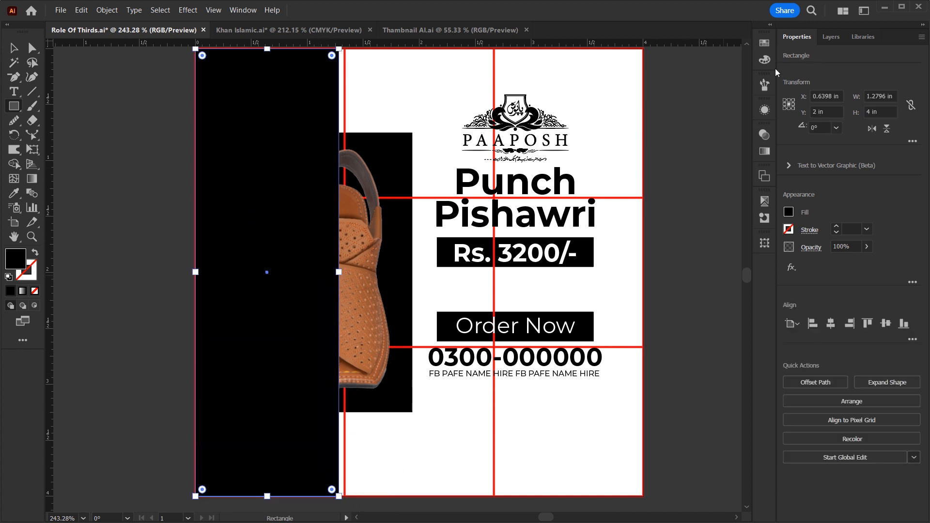
{"action": "left_click", "coordinate": [763, 59]}
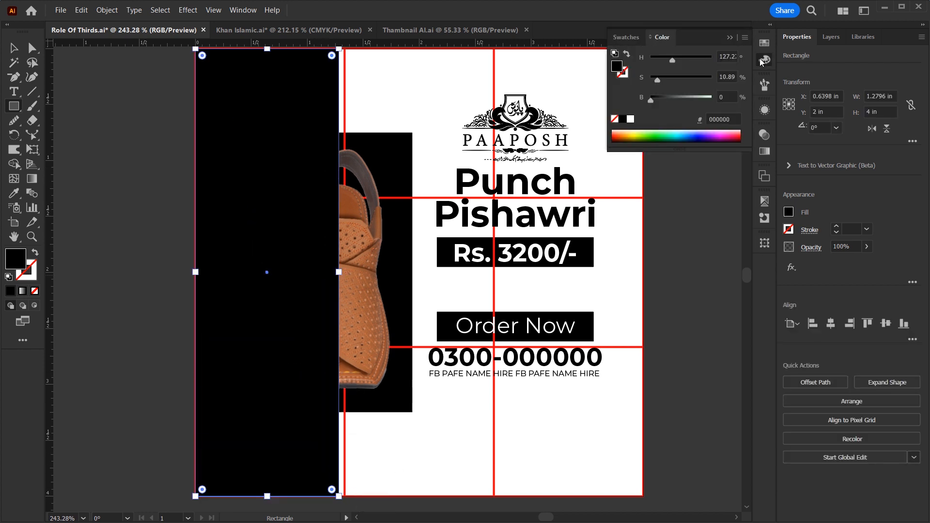
{"action": "left_click", "coordinate": [693, 96]}
{"action": "left_click_drag", "start_coordinate": [672, 59], "coordinate": [650, 79]}
{"action": "key", "text": "ctrl+shift+bracketleft"}
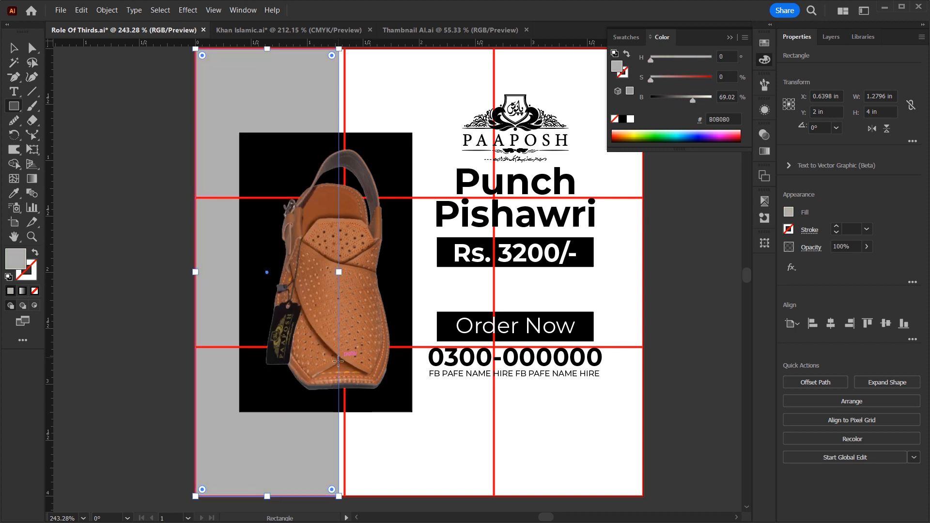
Step: Widen the grey strip to about 1.3 in, close to the first vertical grid line
{"action": "left_click_drag", "start_coordinate": [338, 272], "coordinate": [342, 272]}
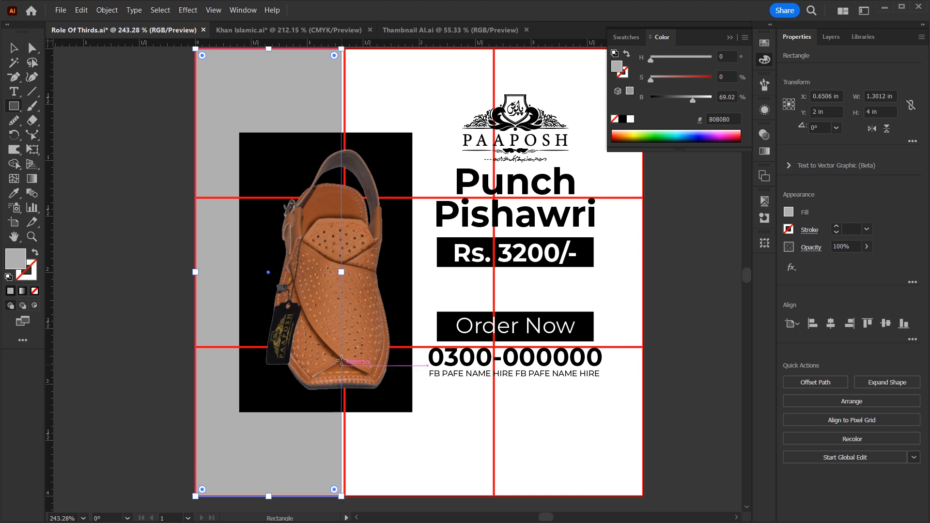
{"action": "left_click", "coordinate": [14, 47]}
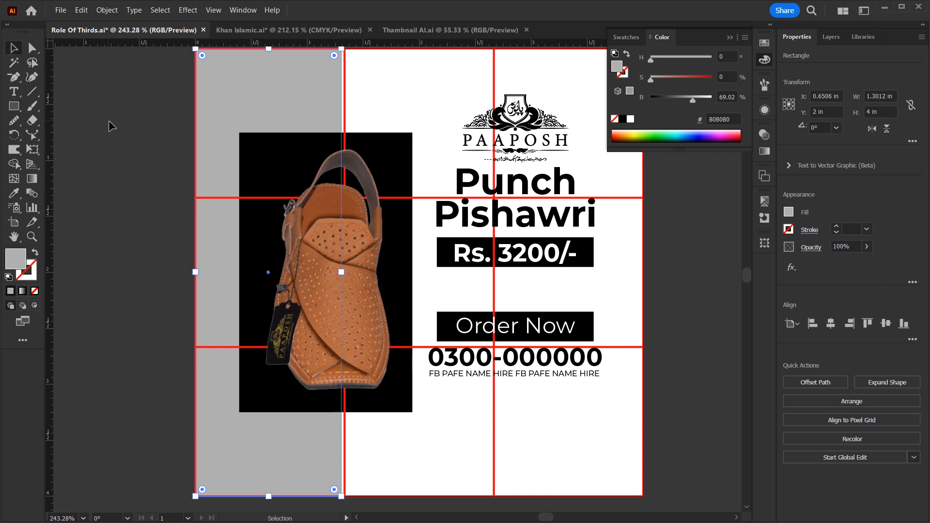
{"action": "left_click", "coordinate": [109, 121]}
{"action": "key", "text": "ctrl+0"}
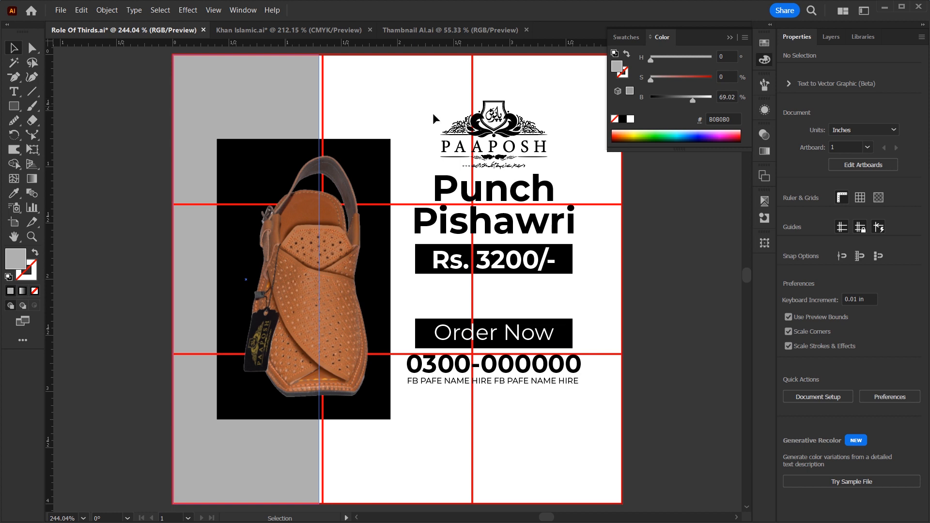
{"action": "left_click", "coordinate": [730, 37]}
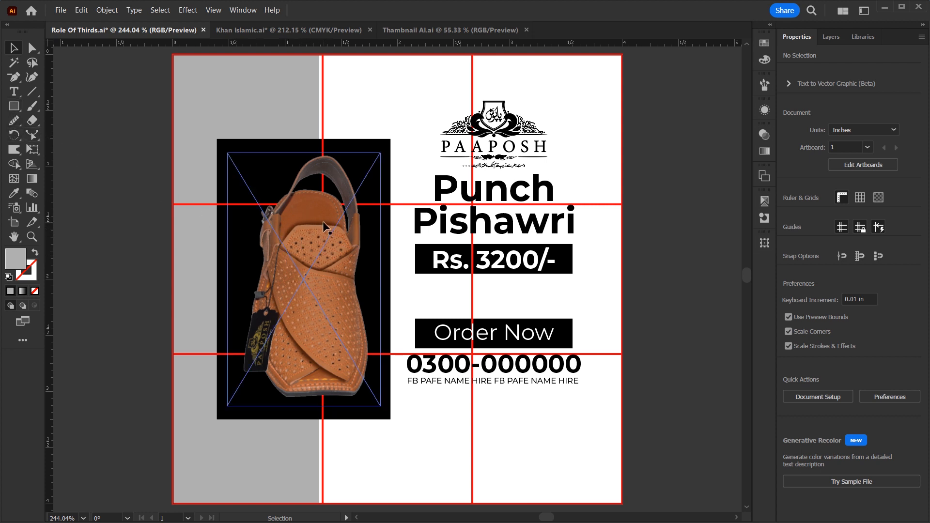
Step: Draw a square of about 0.25 in above the artboard and duplicate it into an evenly spaced row of four
{"action": "left_click_drag", "start_coordinate": [324, 226], "coordinate": [406, 250]}
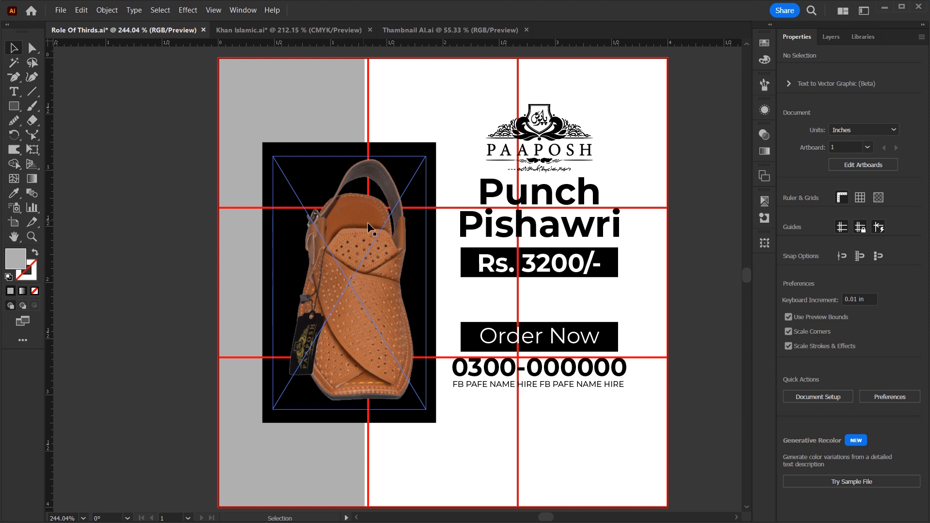
{"action": "scroll", "coordinate": [397, 233], "scroll_direction": "up", "scroll_amount": 3}
{"action": "key", "text": "m"}
{"action": "left_click_drag", "start_coordinate": [248, 128], "coordinate": [278, 158]}
{"action": "key", "text": "v"}
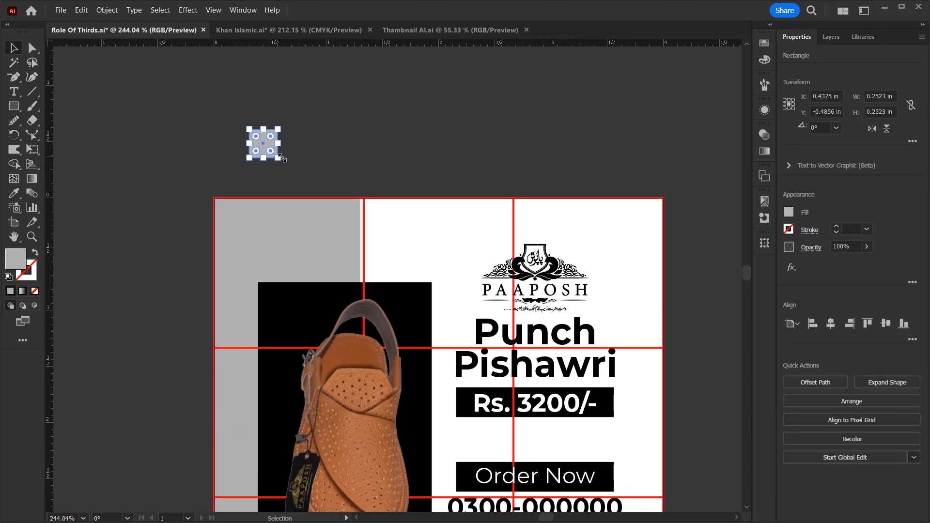
{"action": "left_click", "coordinate": [280, 150]}
{"action": "left_click_drag", "start_coordinate": [276, 149], "coordinate": [307, 149]}
{"action": "key", "text": "ctrl+d"}
{"action": "key", "text": "ctrl+d"}
Step: Fill the fourth square with the sandal's dark brown and the third with its lighter tan, using the Eyedropper
{"action": "key", "text": "i"}
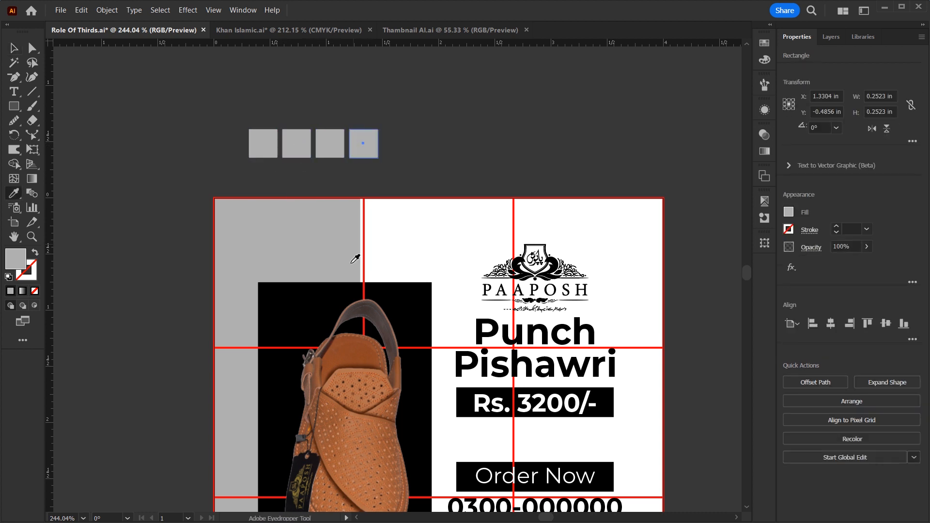
{"action": "left_click", "coordinate": [345, 337]}
{"action": "key", "text": "v"}
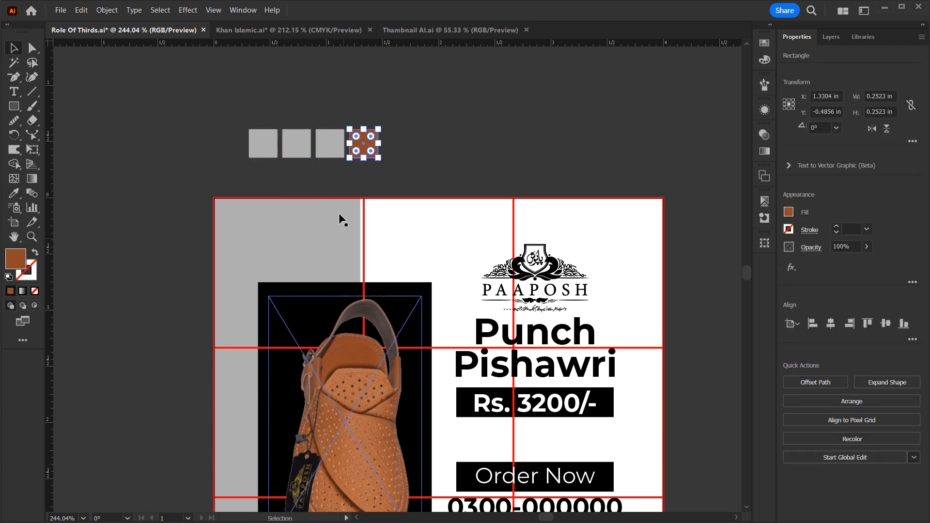
{"action": "left_click", "coordinate": [331, 150]}
{"action": "key", "text": "i"}
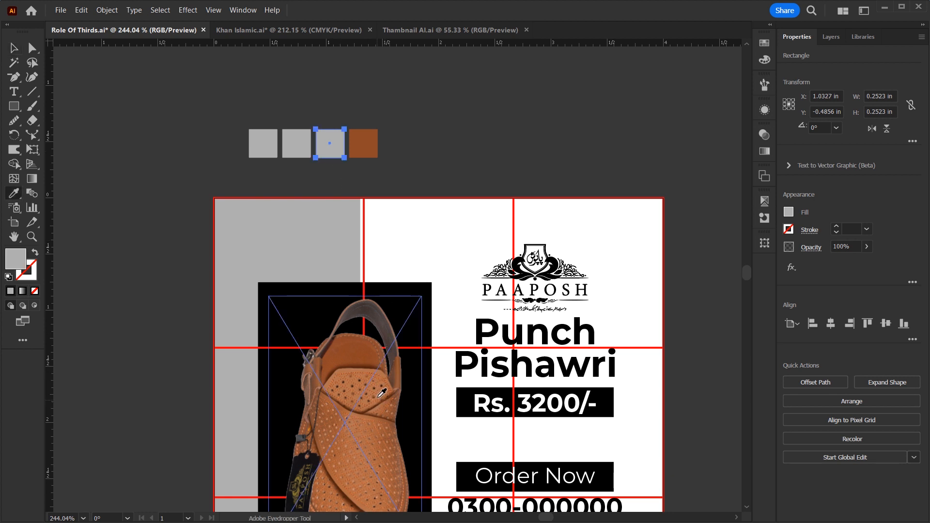
{"action": "left_click", "coordinate": [380, 395]}
{"action": "key", "text": "v"}
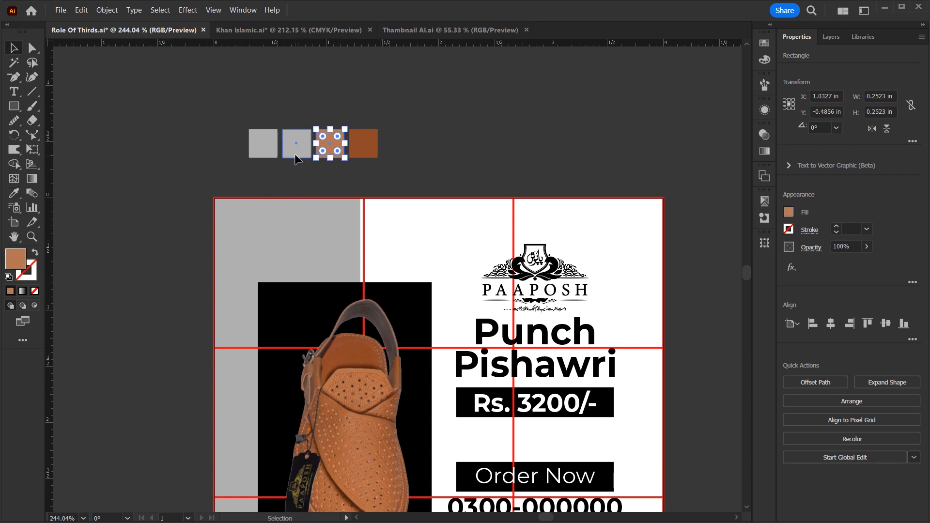
Step: Sample black from the rectangle behind the sandal for the second square and the artboard's white for the first
{"action": "left_click", "coordinate": [297, 143]}
{"action": "key", "text": "i"}
{"action": "left_click", "coordinate": [404, 296]}
{"action": "key", "text": "v"}
{"action": "left_click", "coordinate": [268, 147]}
{"action": "key", "text": "i"}
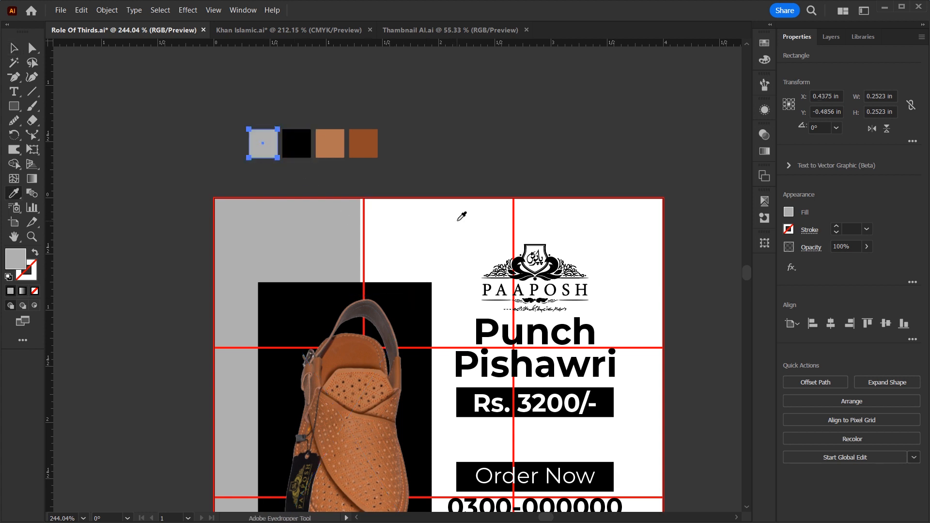
{"action": "left_click", "coordinate": [458, 219]}
{"action": "key", "text": "v"}
Step: Move the row of four colour squares right, above the middle of the artboard
{"action": "left_click_drag", "start_coordinate": [407, 117], "coordinate": [269, 163]}
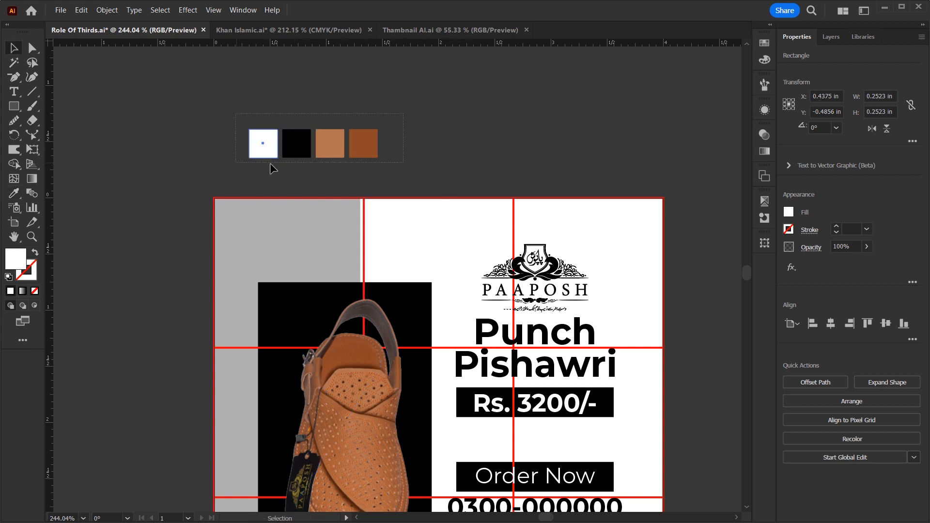
{"action": "left_click_drag", "start_coordinate": [324, 150], "coordinate": [440, 175]}
{"action": "left_click", "coordinate": [556, 173]}
{"action": "key", "text": "ctrl+0"}
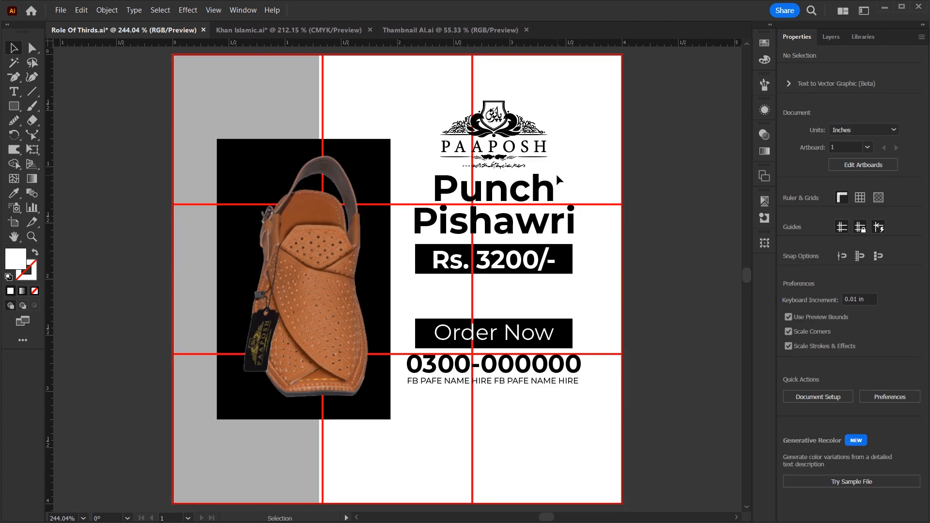
Step: Darken the grey strip's fill to 9C9C9C
{"action": "key", "text": "ctrl+minus"}
{"action": "left_click_drag", "start_coordinate": [556, 173], "coordinate": [623, 207]}
{"action": "left_click_drag", "start_coordinate": [512, 115], "coordinate": [519, 137]}
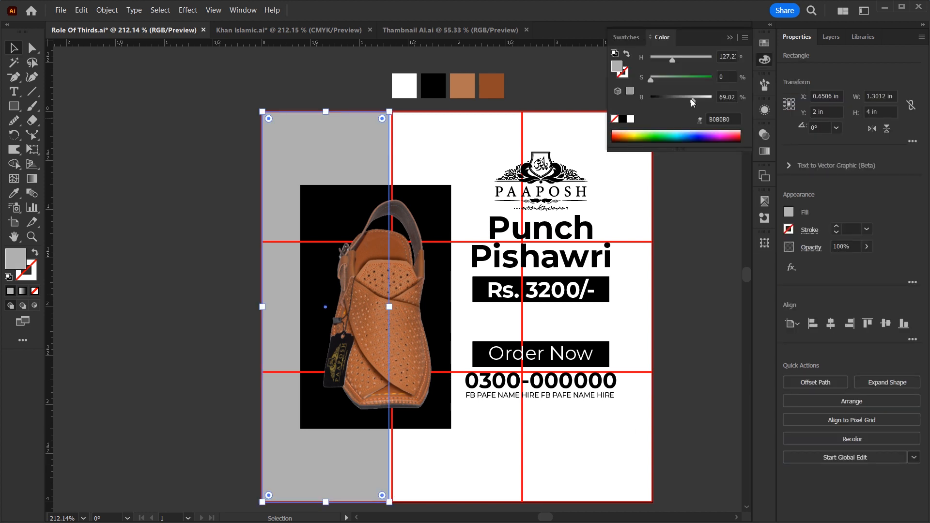
{"action": "left_click_drag", "start_coordinate": [692, 99], "coordinate": [687, 100]}
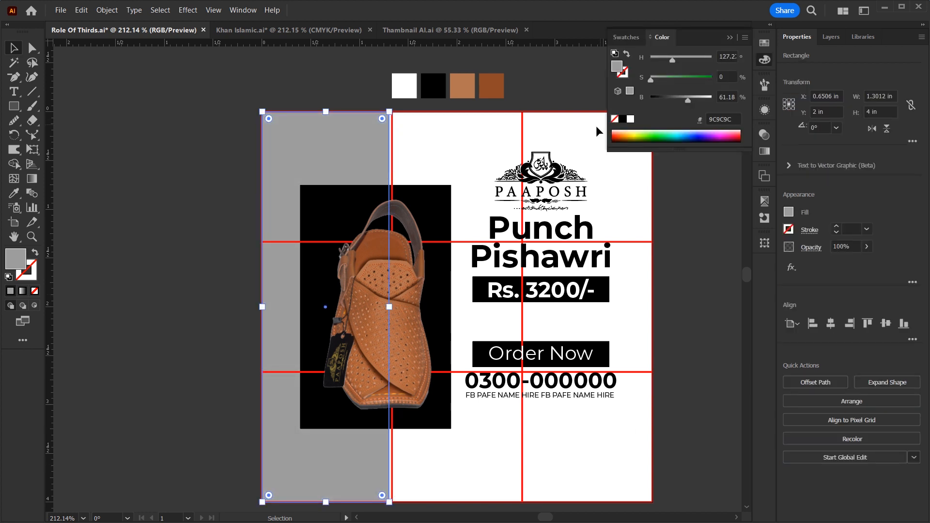
{"action": "left_click", "coordinate": [729, 38]}
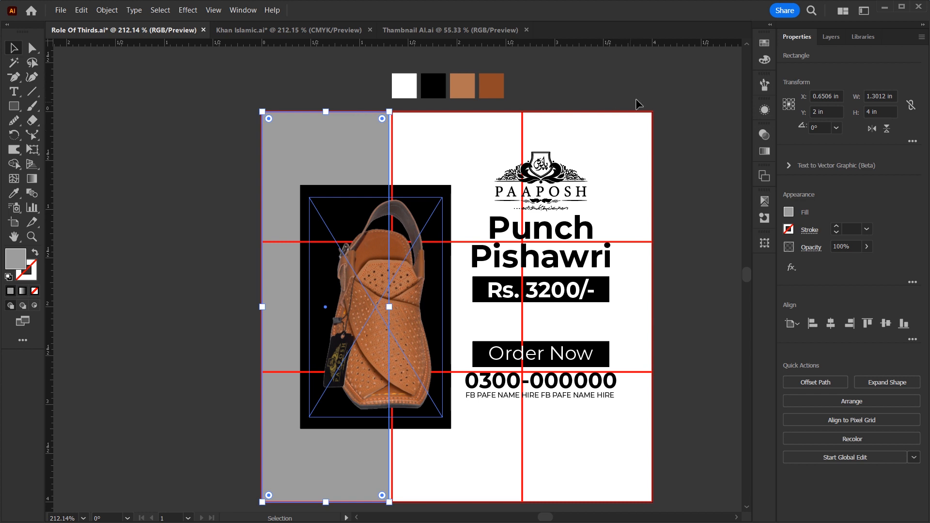
{"action": "left_click", "coordinate": [648, 83]}
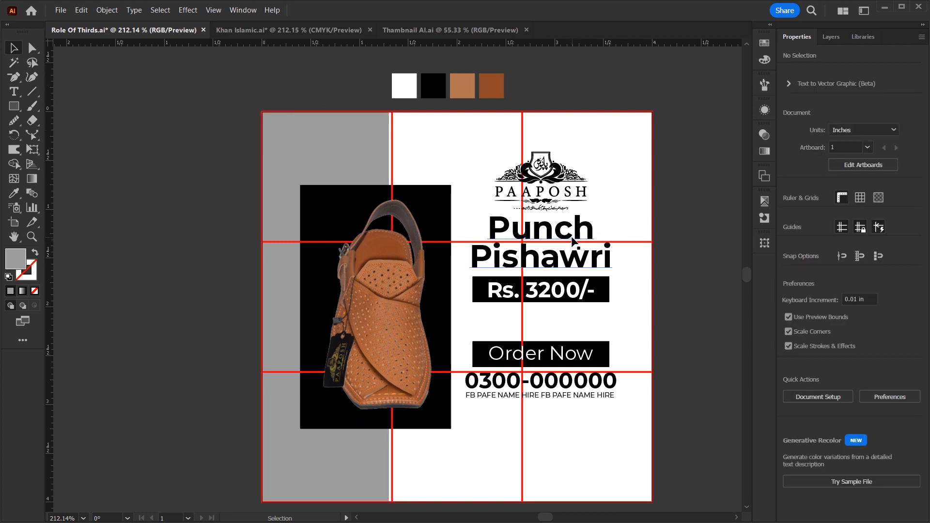
Step: Fill the Punch Pishawri product name with the dark brown of the fourth colour square
{"action": "left_click", "coordinate": [572, 238]}
{"action": "key", "text": "i"}
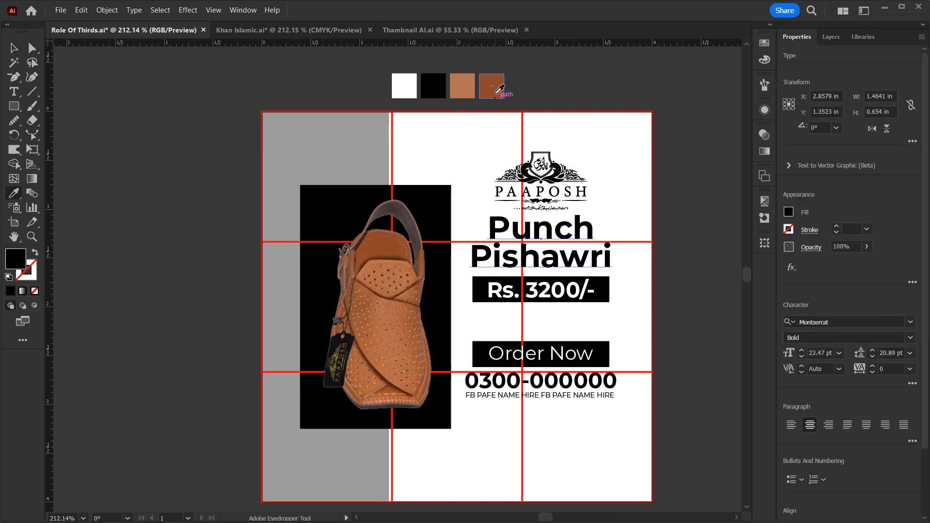
{"action": "left_click", "coordinate": [496, 92]}
{"action": "key", "text": "v"}
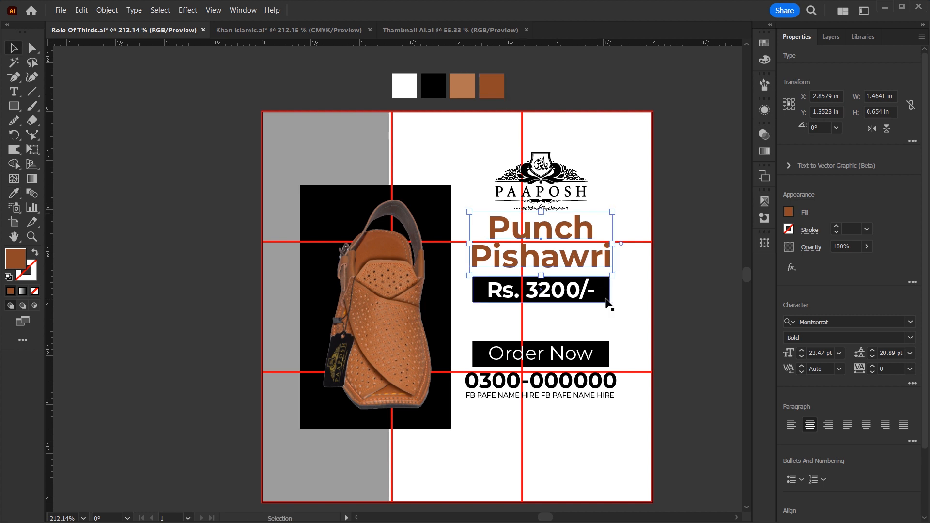
Step: Fill the price bar with the palette's lighter tan and the Order Now bar with the product name's dark brown
{"action": "left_click", "coordinate": [606, 301]}
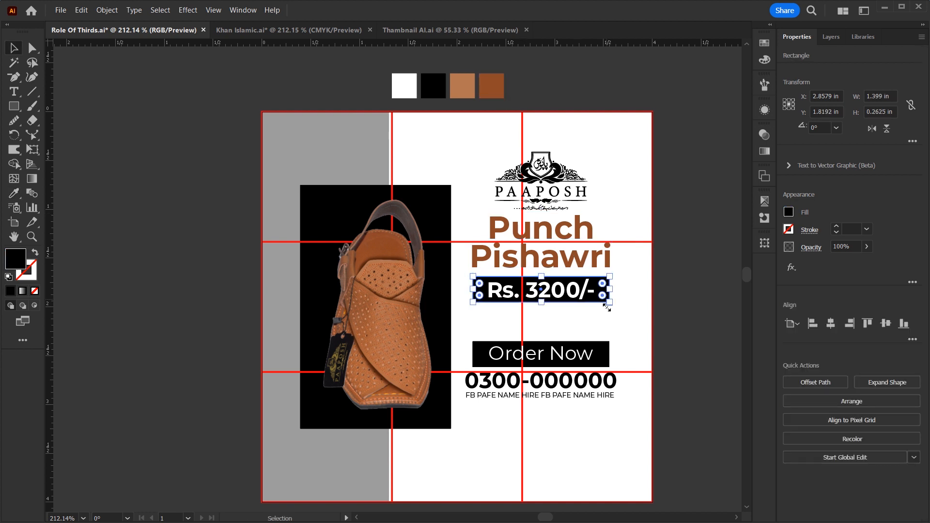
{"action": "key", "text": "i"}
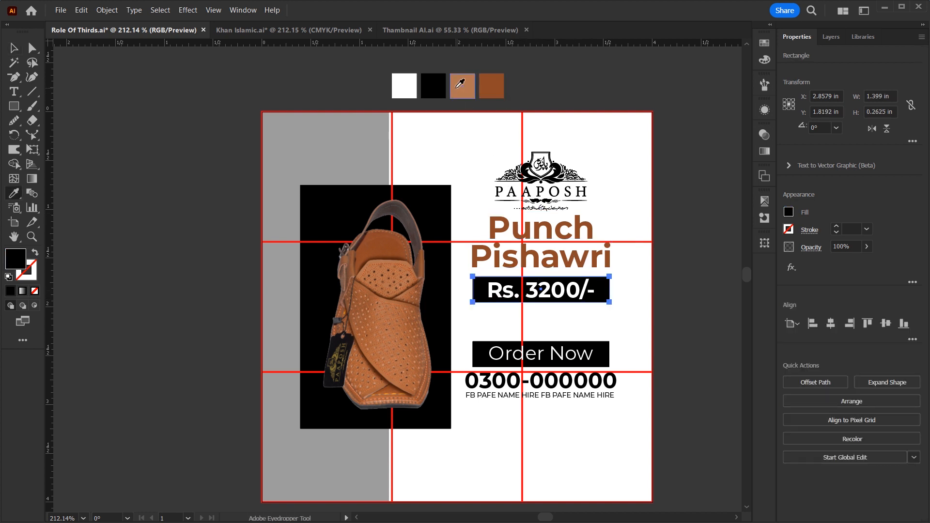
{"action": "left_click", "coordinate": [457, 88]}
{"action": "left_click", "coordinate": [601, 345], "text": "ctrl"}
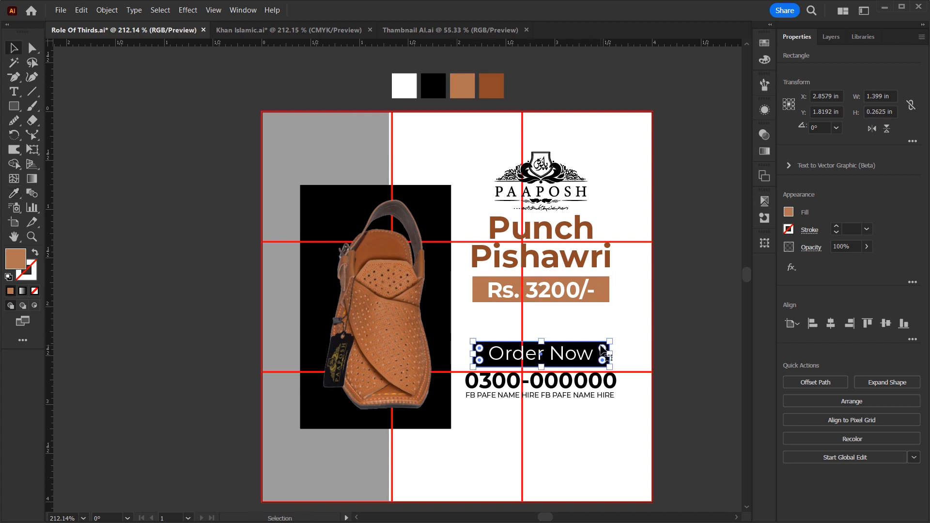
{"action": "left_click", "coordinate": [557, 260]}
{"action": "key", "text": "v"}
{"action": "left_click", "coordinate": [649, 398]}
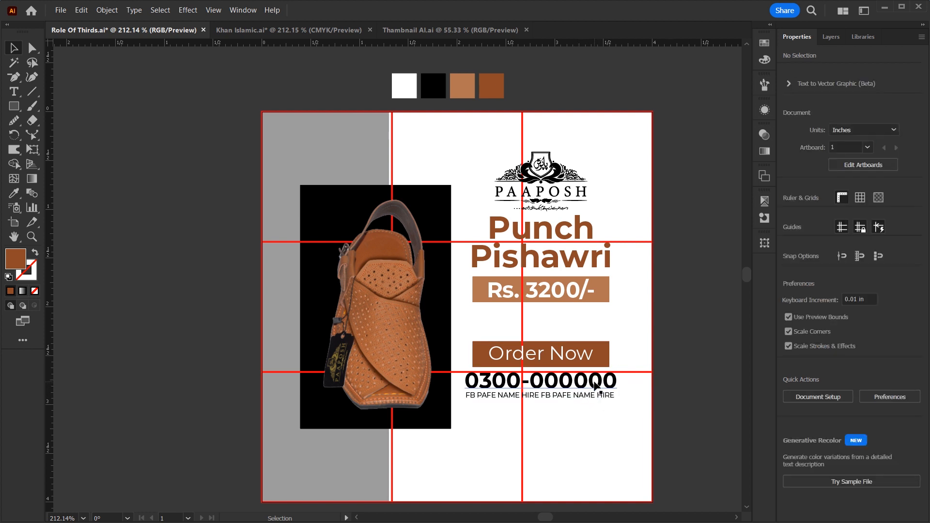
Step: Fill the PAAPOSH logo with the lighter tan of the price bar
{"action": "left_click", "coordinate": [540, 184]}
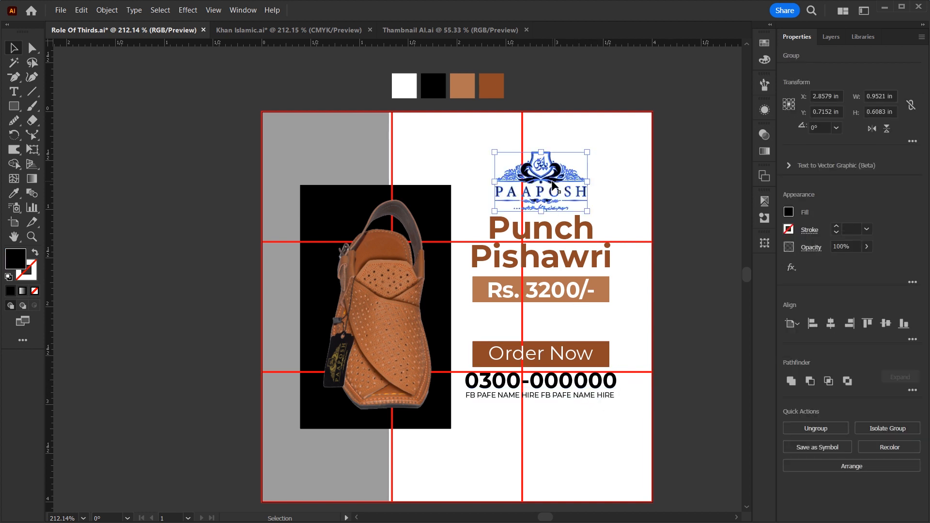
{"action": "key", "text": "u"}
{"action": "key", "text": "i"}
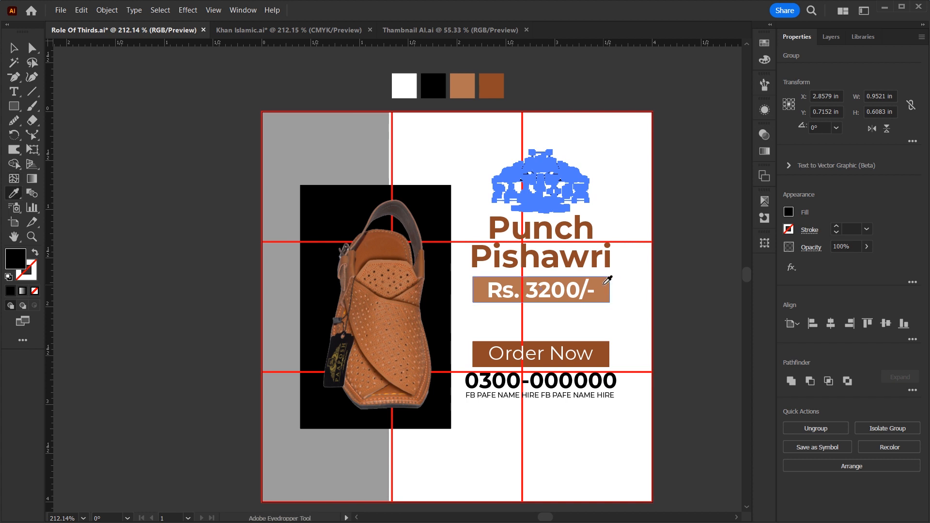
{"action": "left_click", "coordinate": [604, 284]}
{"action": "key", "text": "v"}
{"action": "left_click", "coordinate": [673, 249]}
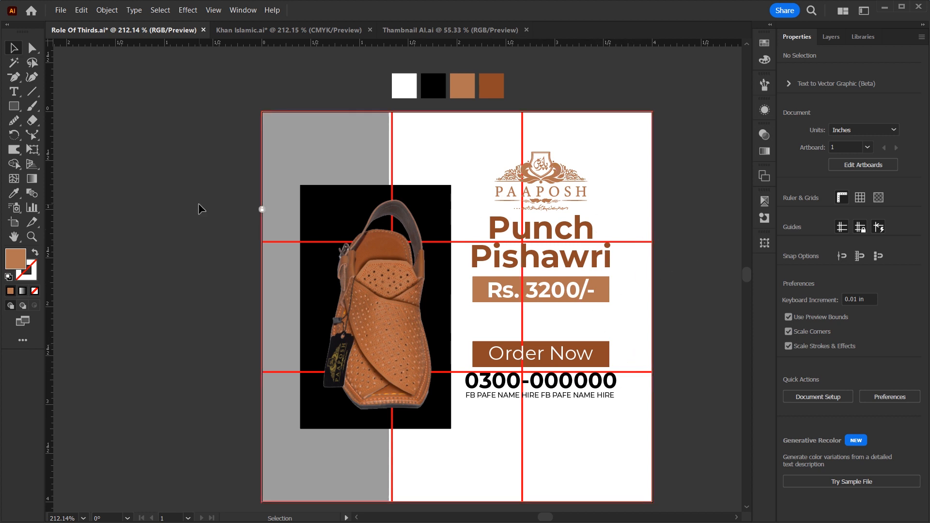
Step: Take the red 3 by 3 grid off the artboard and delete it
{"action": "left_click", "coordinate": [260, 210]}
{"action": "left_click_drag", "start_coordinate": [652, 245], "coordinate": [252, 252]}
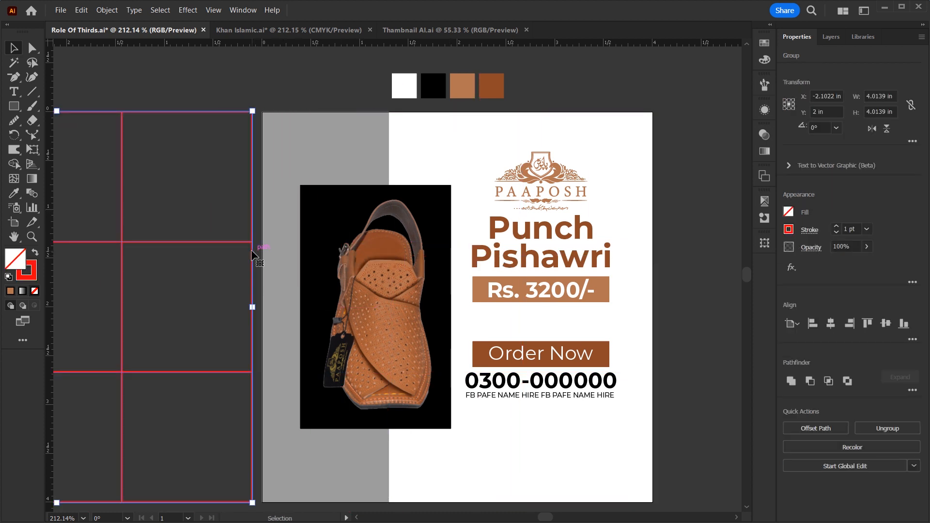
{"action": "key", "text": "Delete"}
{"action": "key", "text": "ctrl+0"}
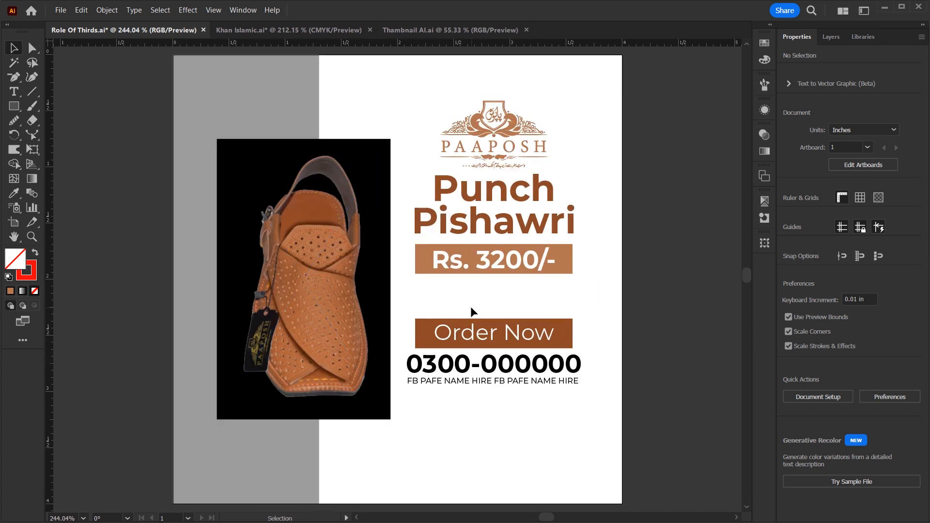
Step: Draw a small circle about 0.1 in wide below the contact text and fill it with the Order Now bar's dark brown
{"action": "left_click", "coordinate": [13, 106]}
{"action": "left_click_drag", "start_coordinate": [16, 113], "coordinate": [63, 134]}
{"action": "mouse_move", "coordinate": [510, 412]}
{"action": "left_mouse_down"}
{"action": "mouse_move", "coordinate": [519, 420]}
{"action": "mouse_move", "coordinate": [568, 284]}
{"action": "left_mouse_up"}
{"action": "key", "text": "z"}
{"action": "key", "text": "v"}
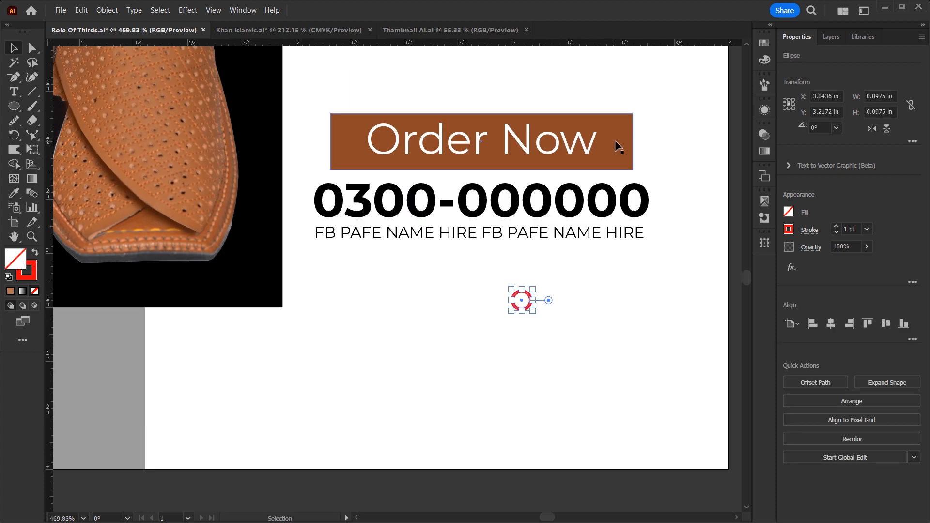
{"action": "key", "text": "i"}
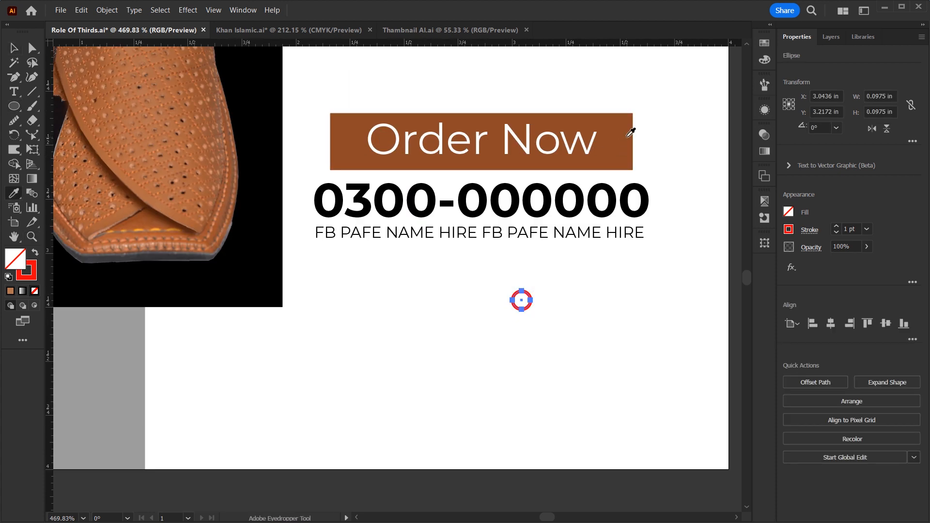
{"action": "left_click", "coordinate": [628, 129]}
{"action": "key", "text": "v"}
Step: Duplicate the brown circle into an evenly spaced dot pattern of three columns and seven rows
{"action": "left_click", "coordinate": [534, 327]}
{"action": "left_click_drag", "start_coordinate": [522, 301], "coordinate": [548, 301]}
{"action": "key", "text": "ctrl+d"}
{"action": "left_click_drag", "start_coordinate": [484, 349], "coordinate": [552, 325]}
{"action": "key", "text": "ctrl+d"}
{"action": "key", "text": "ctrl+d"}
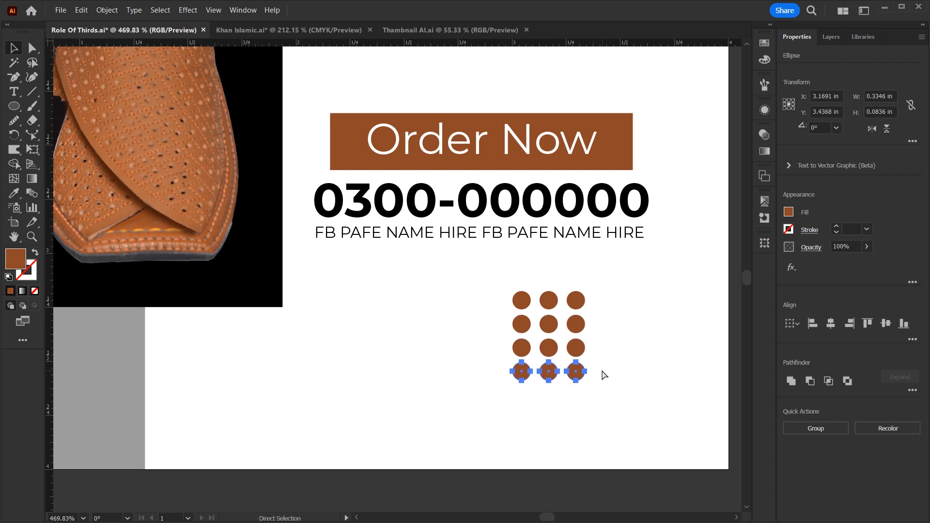
{"action": "key", "text": "ctrl+d"}
{"action": "key", "text": "ctrl+d"}
{"action": "key", "text": "ctrl+d"}
{"action": "left_click", "coordinate": [605, 358]}
{"action": "key", "text": "ctrl+minus"}
{"action": "key", "text": "ctrl+minus"}
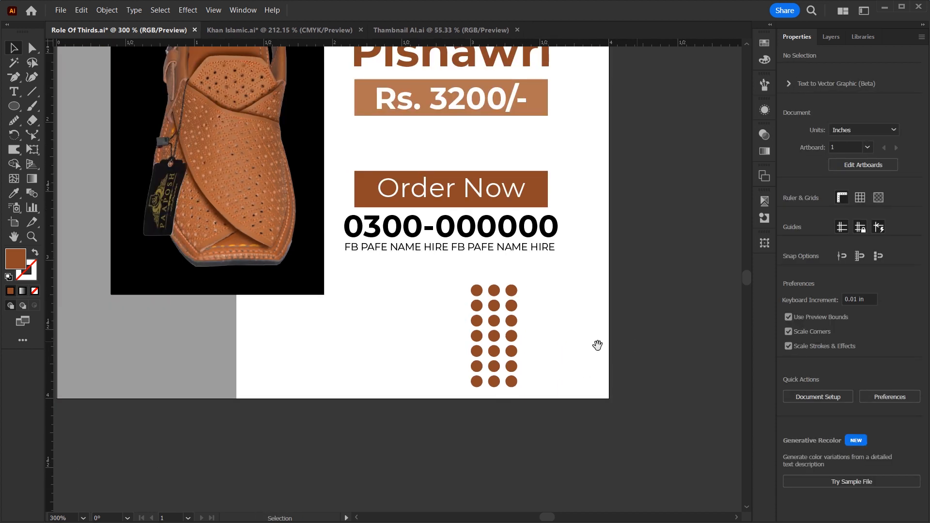
{"action": "scroll", "coordinate": [635, 340], "scroll_direction": "up", "scroll_amount": 2}
{"action": "scroll", "coordinate": [618, 368], "scroll_direction": "down", "scroll_amount": 2}
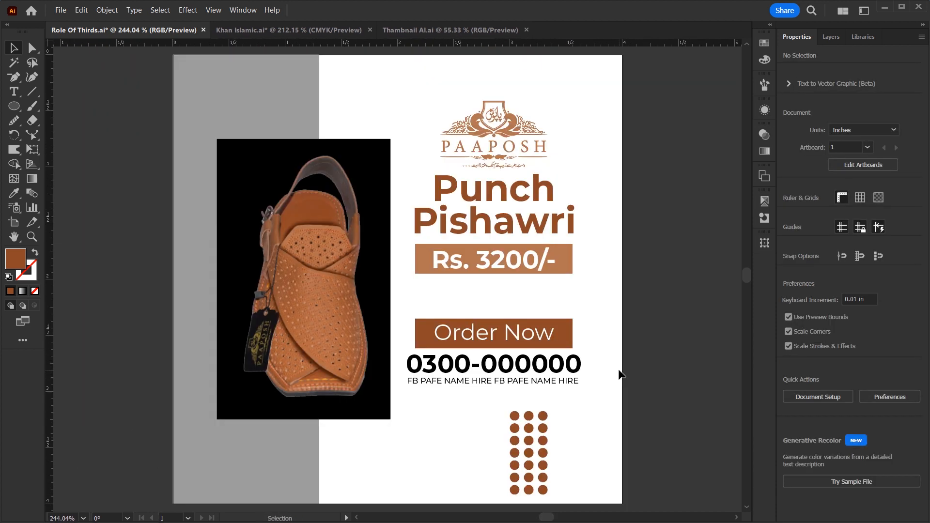
Step: Group the dot pattern and move it over the lower-right corner of the black rectangle behind the sandal
{"action": "left_click_drag", "start_coordinate": [554, 404], "coordinate": [495, 500]}
{"action": "key", "text": "ctrl+g"}
{"action": "left_click_drag", "start_coordinate": [527, 432], "coordinate": [390, 419]}
{"action": "left_click", "coordinate": [490, 447]}
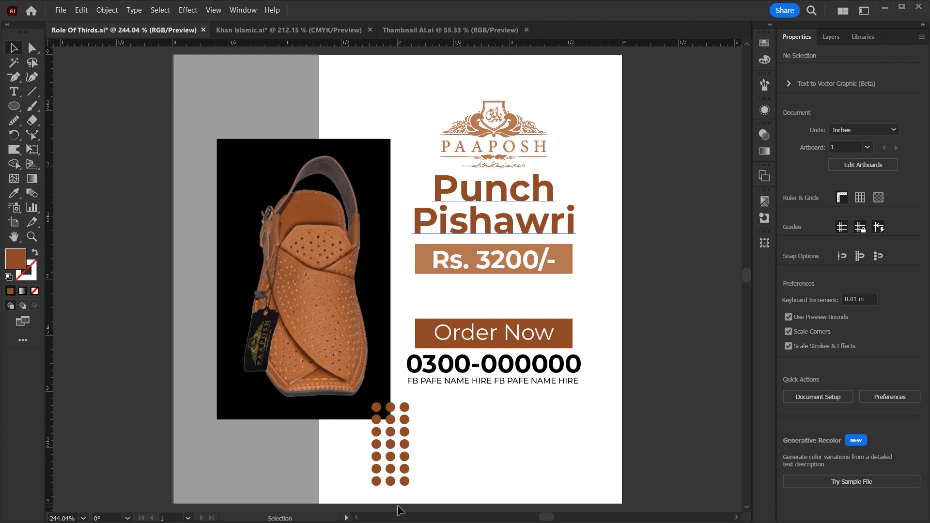
Step: Copy the dot group to the black rectangle's upper-left corner and shift the copy slightly up so its last rows overlap the corner
{"action": "left_click_drag", "start_coordinate": [402, 446], "coordinate": [234, 137], "text": "alt"}
{"action": "left_click", "coordinate": [443, 433]}
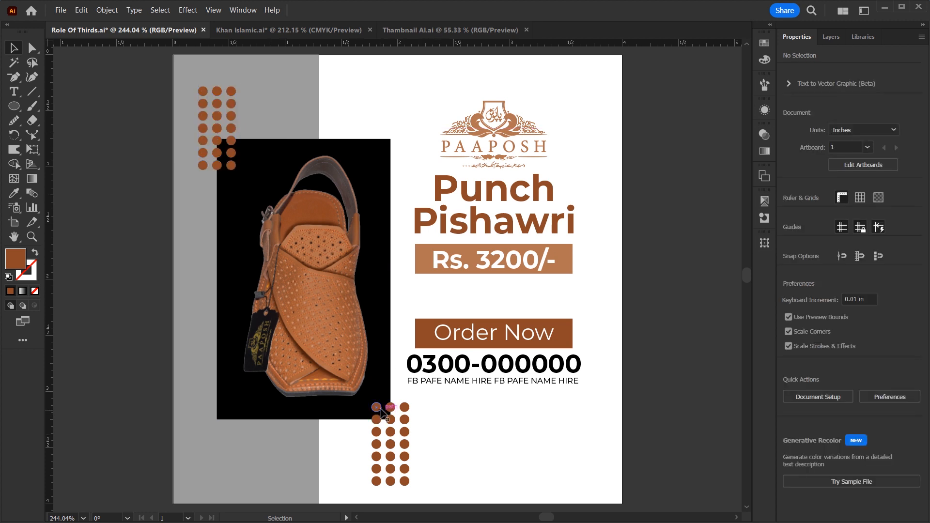
{"action": "left_click_drag", "start_coordinate": [233, 130], "coordinate": [231, 119]}
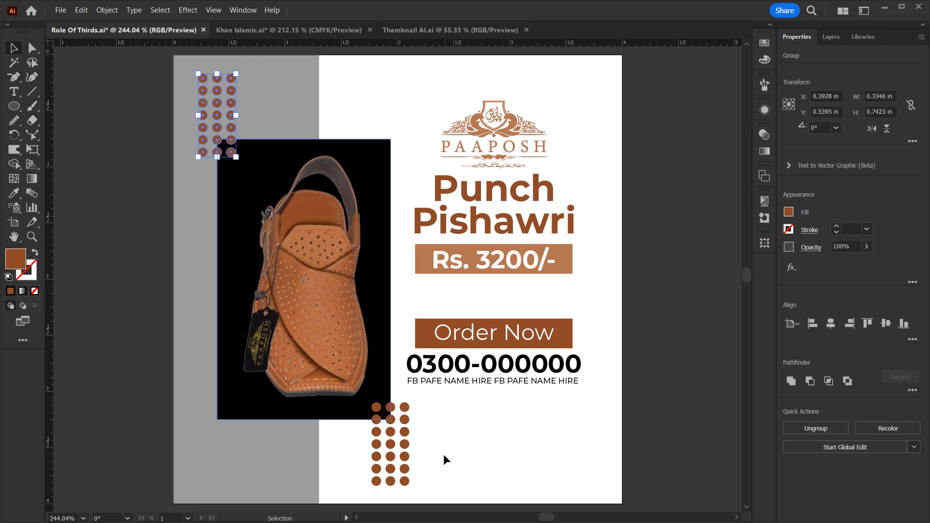
{"action": "left_click", "coordinate": [453, 462]}
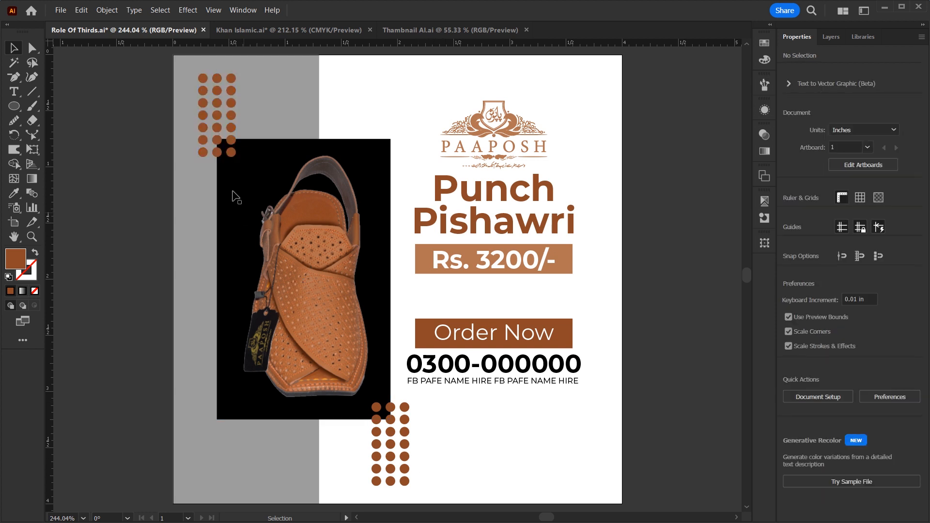
Step: Fill the upper-left dot group with the lighter tan of the price bar
{"action": "left_click", "coordinate": [229, 151]}
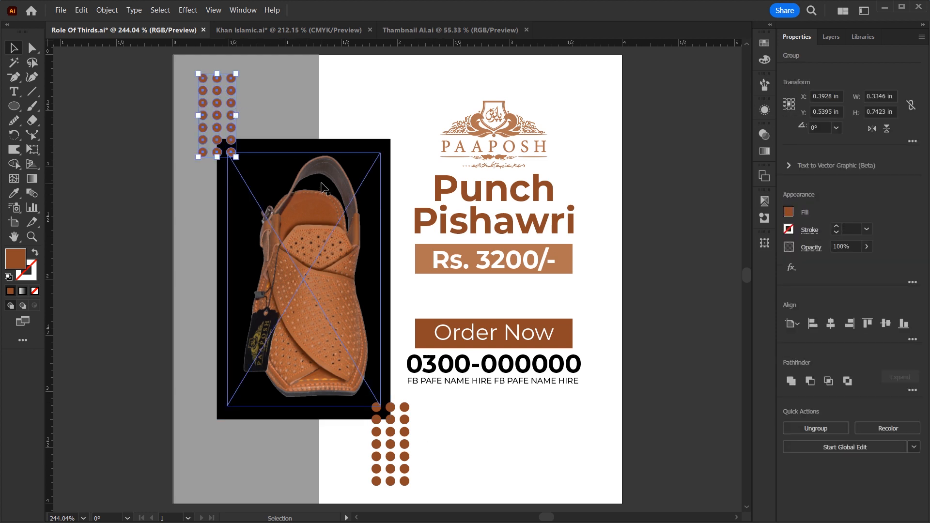
{"action": "key", "text": "i"}
{"action": "left_click", "coordinate": [570, 251]}
{"action": "key", "text": "v"}
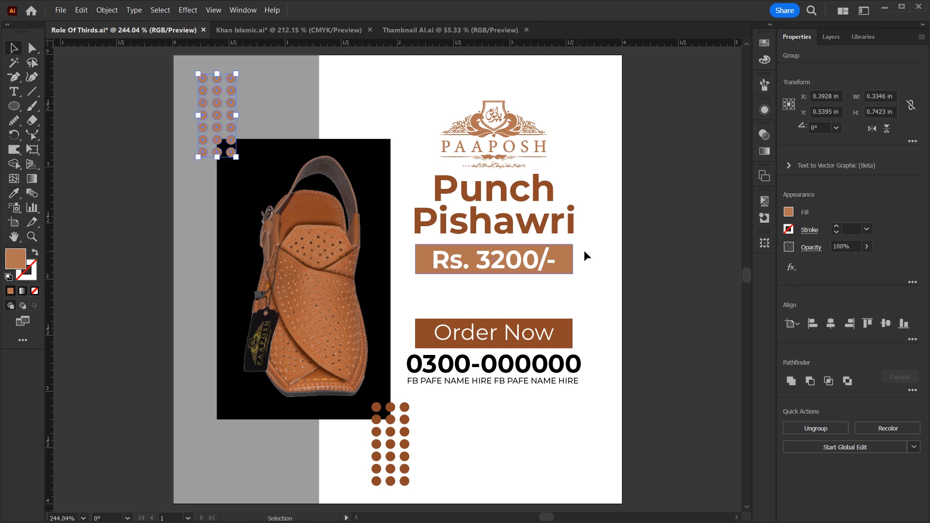
{"action": "scroll", "coordinate": [576, 409], "scroll_direction": "down", "scroll_amount": 1}
{"action": "left_click", "coordinate": [576, 409]}
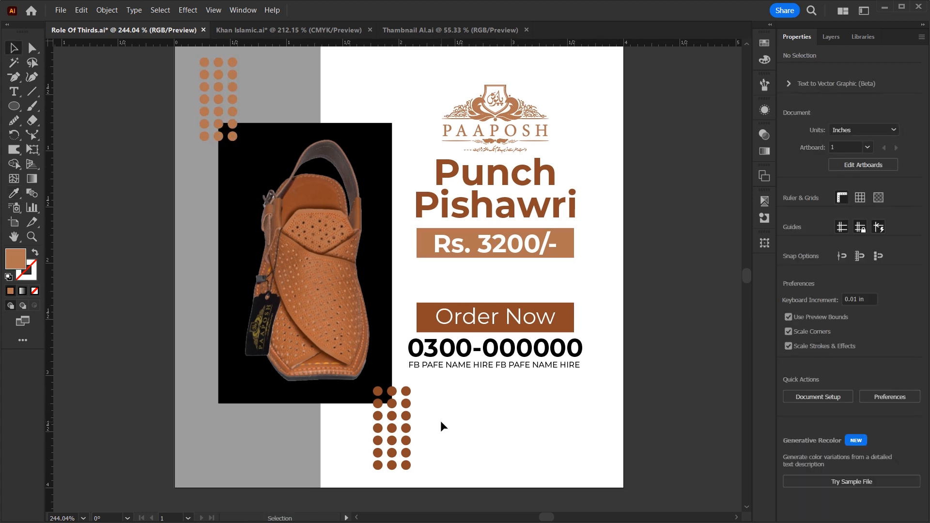
Step: Draw a tan square about 0.29 in wide below the contact text and rotate it 45° into a diamond
{"action": "left_click_drag", "start_coordinate": [20, 112], "coordinate": [60, 105]}
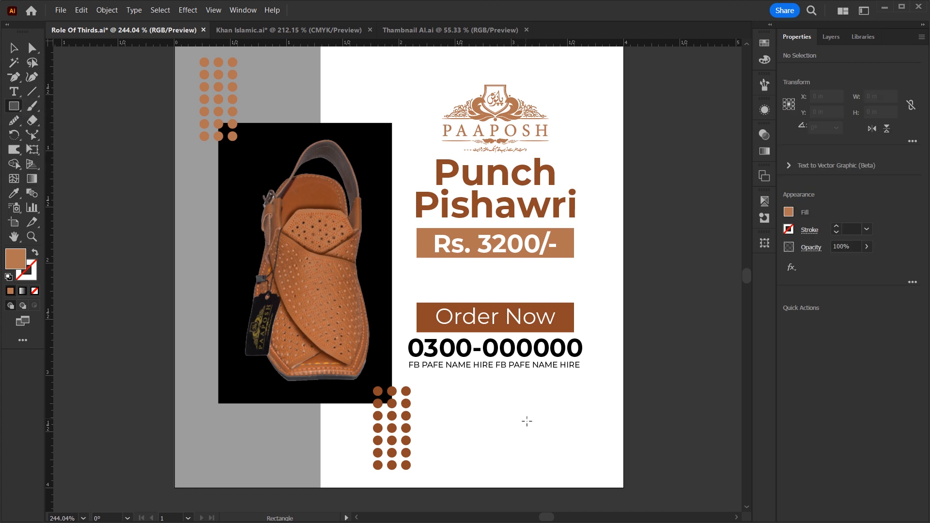
{"action": "left_click_drag", "start_coordinate": [533, 411], "coordinate": [565, 444]}
{"action": "key", "text": "v"}
{"action": "left_click", "coordinate": [820, 127]}
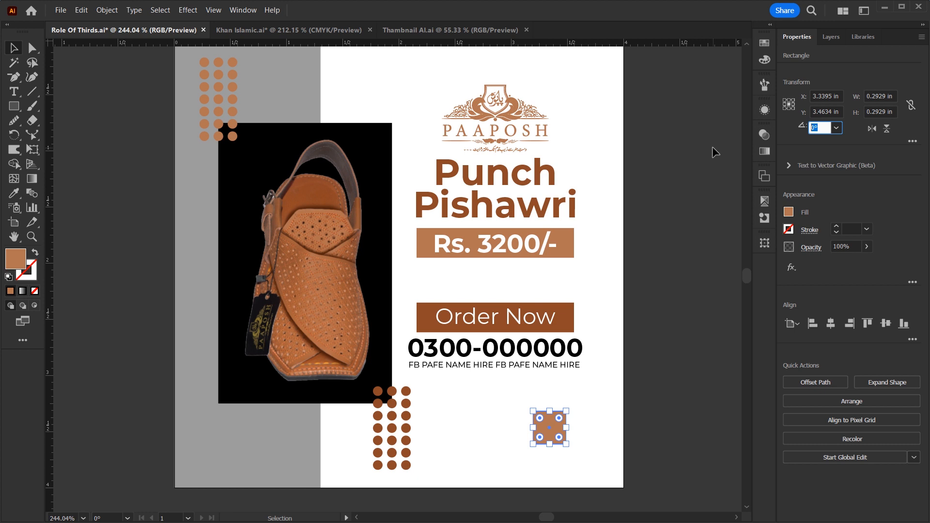
{"action": "type", "text": "45"}
{"action": "key", "text": "Return"}
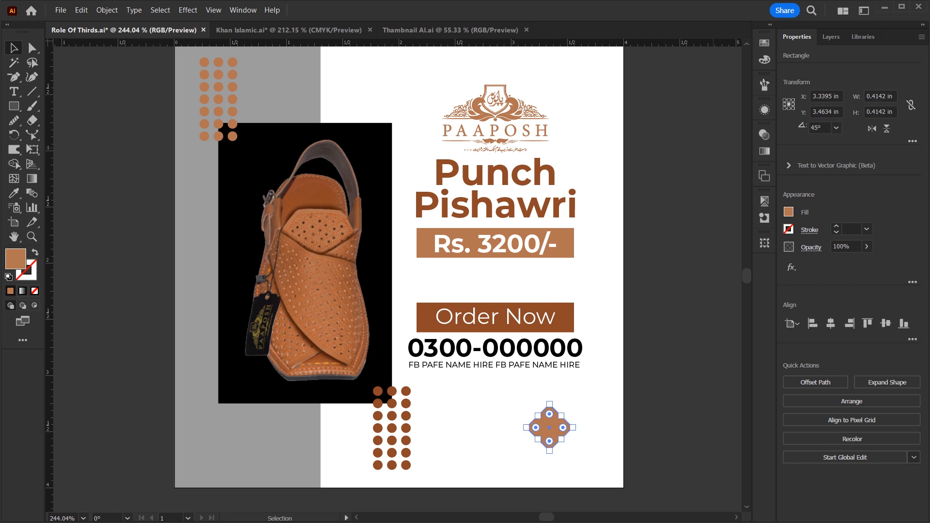
Step: Shrink the diamond to about 0.22 in and duplicate it leftward into a row of four touching diamonds
{"action": "left_click_drag", "start_coordinate": [515, 411], "coordinate": [525, 353]}
{"action": "left_click", "coordinate": [620, 391]}
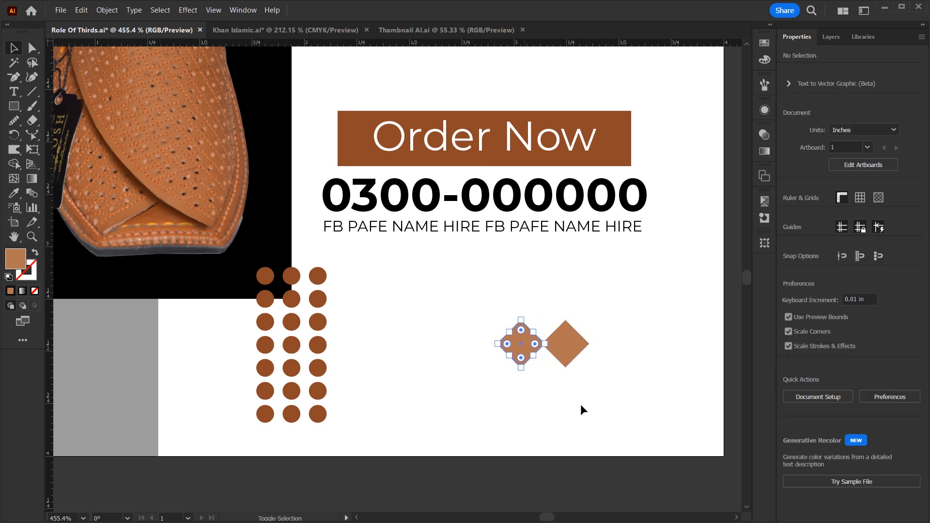
{"action": "key", "text": "a"}
{"action": "key", "text": "ctrl+d"}
{"action": "key", "text": "ctrl+d"}
{"action": "key", "text": "v"}
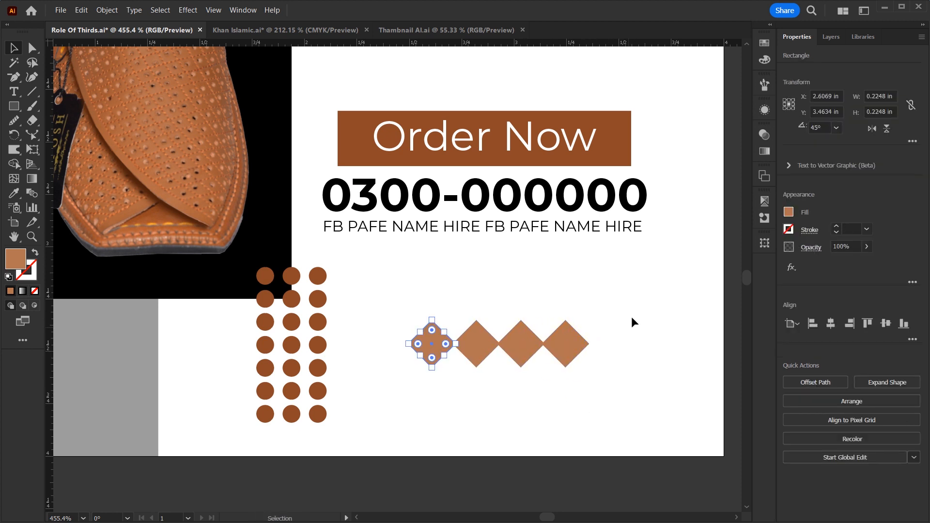
Step: Fill the rightmost diamond with the Order Now bar's dark brown
{"action": "left_click_drag", "start_coordinate": [632, 316], "coordinate": [391, 393]}
{"action": "left_click", "coordinate": [586, 416]}
{"action": "left_click", "coordinate": [563, 343]}
{"action": "key", "text": "i"}
{"action": "left_click", "coordinate": [620, 124]}
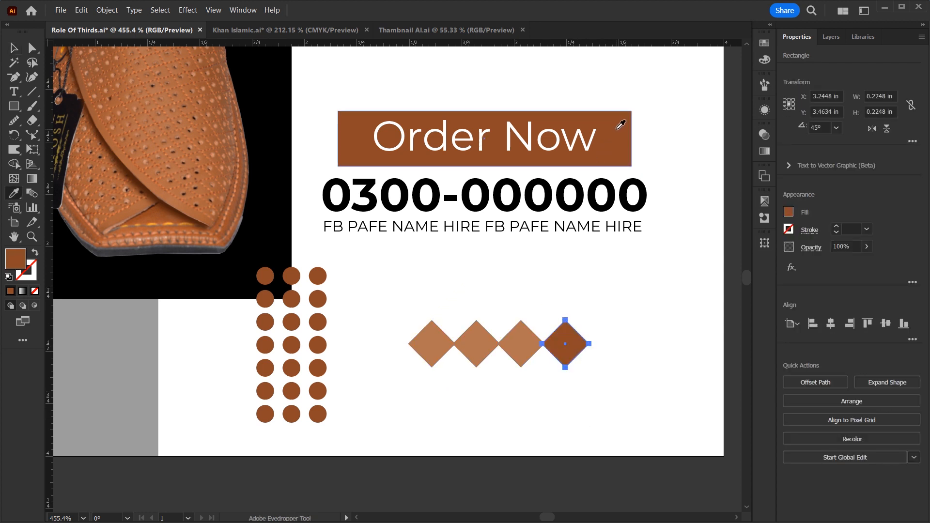
{"action": "key", "text": "v"}
Step: Fill the second diamond from the left with the phone text's black and the leftmost one with the background strip's grey
{"action": "left_click", "coordinate": [476, 344]}
{"action": "key", "text": "i"}
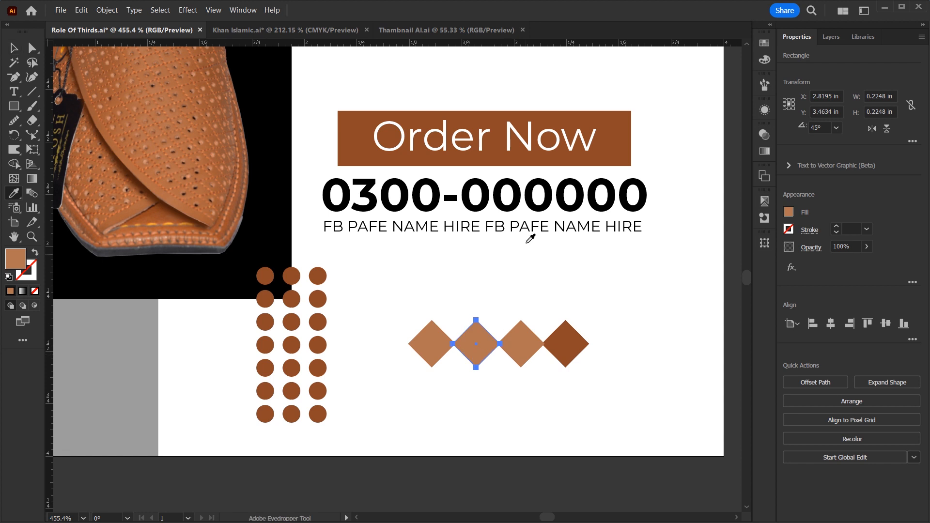
{"action": "left_click", "coordinate": [552, 191]}
{"action": "key", "text": "v"}
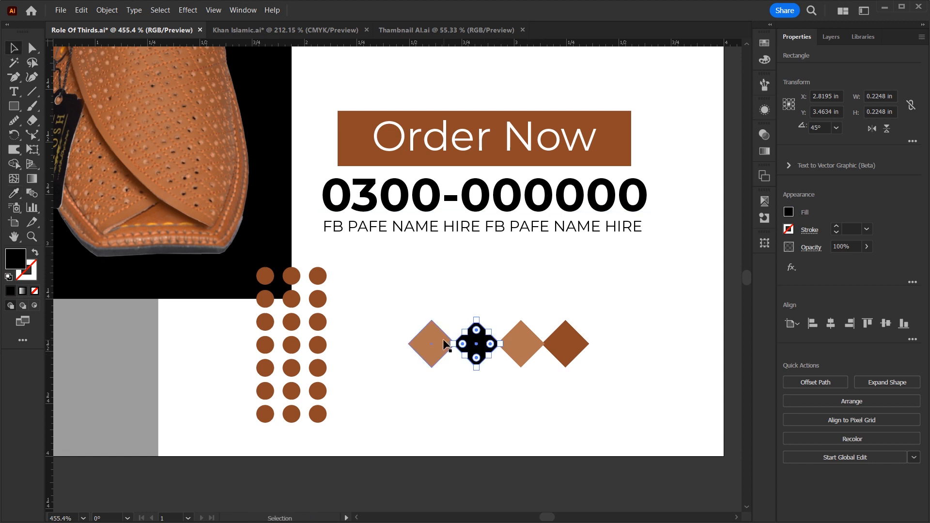
{"action": "left_click", "coordinate": [443, 338]}
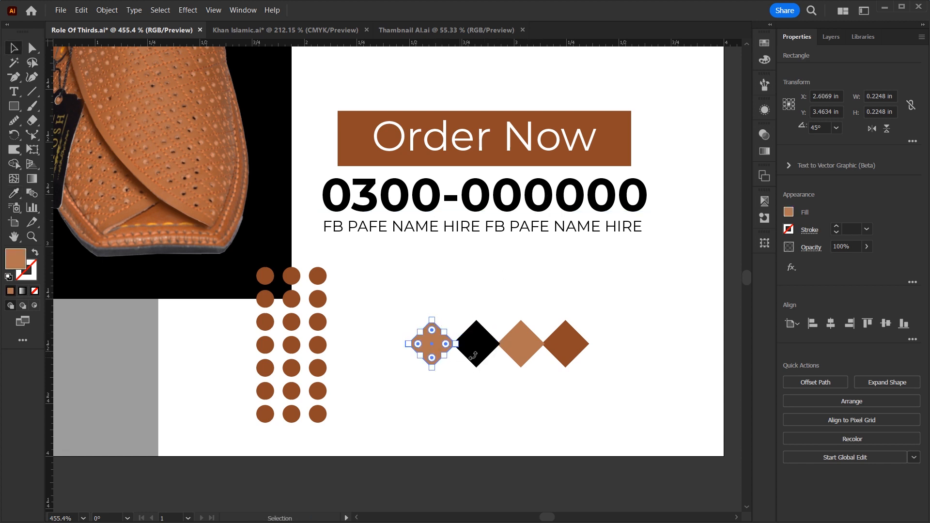
{"action": "key", "text": "i"}
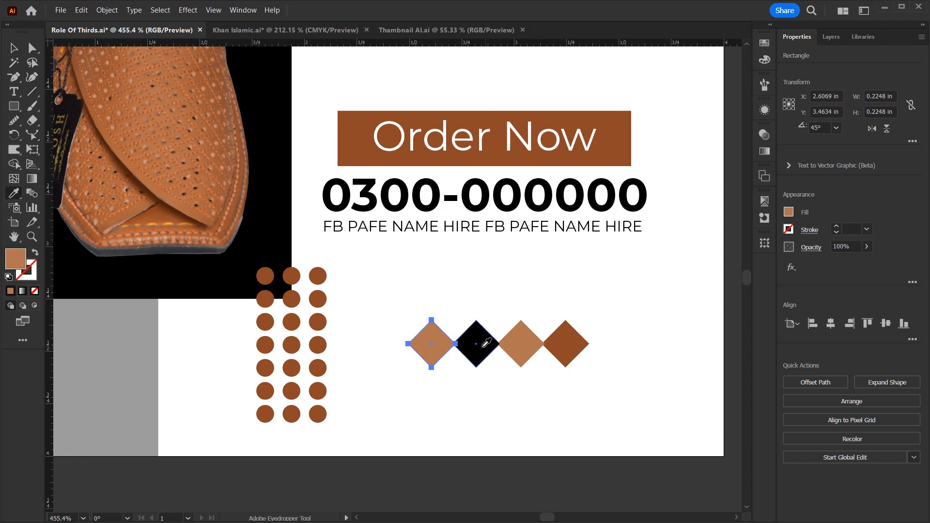
{"action": "left_click", "coordinate": [137, 334]}
{"action": "key", "text": "shift+Down"}
{"action": "key", "text": "shift+Down"}
{"action": "key", "text": "shift+Down"}
{"action": "key", "text": "shift+Down"}
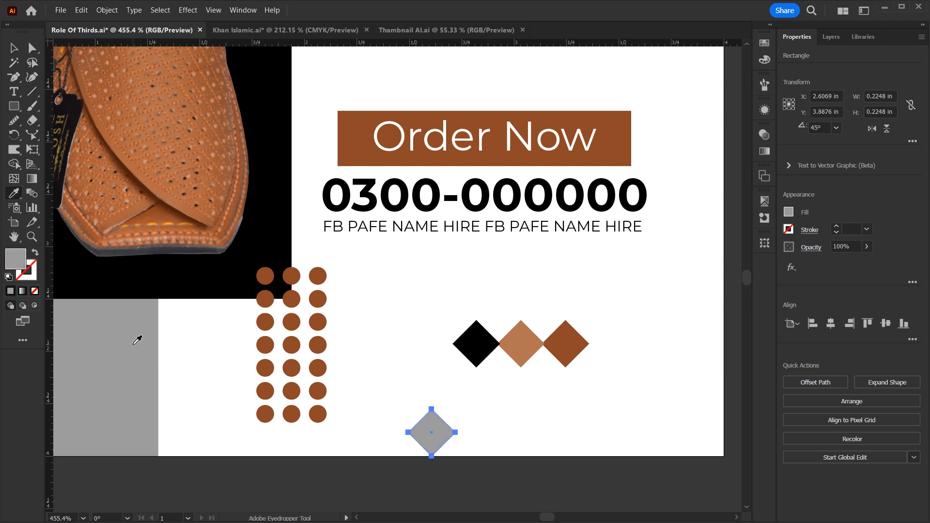
{"action": "key", "text": "shift+Up"}
{"action": "key", "text": "shift+Up"}
{"action": "key", "text": "shift+Up"}
{"action": "key", "text": "shift+Up"}
Step: Copy the diamond row directly below, offset one diamond to the right, and scale both rows down to about 0.79 in wide near the artboard's lower-right corner
{"action": "key", "text": "v"}
{"action": "left_click_drag", "start_coordinate": [400, 272], "coordinate": [585, 359]}
{"action": "left_click_drag", "start_coordinate": [419, 350], "coordinate": [547, 413]}
{"action": "left_click_drag", "start_coordinate": [641, 409], "coordinate": [613, 373]}
{"action": "left_click", "coordinate": [573, 460]}
{"action": "scroll", "coordinate": [573, 460], "scroll_direction": "down", "scroll_amount": 4}
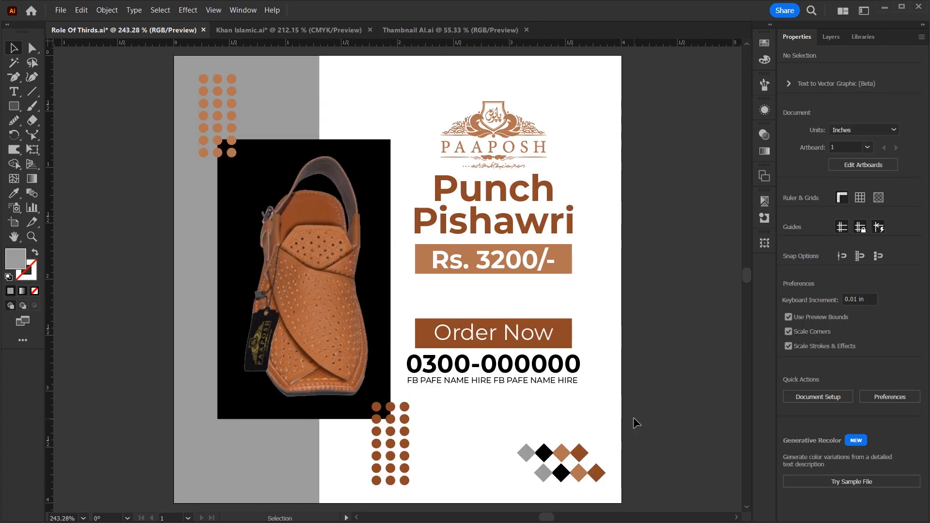
{"action": "left_click_drag", "start_coordinate": [666, 443], "coordinate": [677, 443]}
{"action": "key", "text": "ctrl+0"}
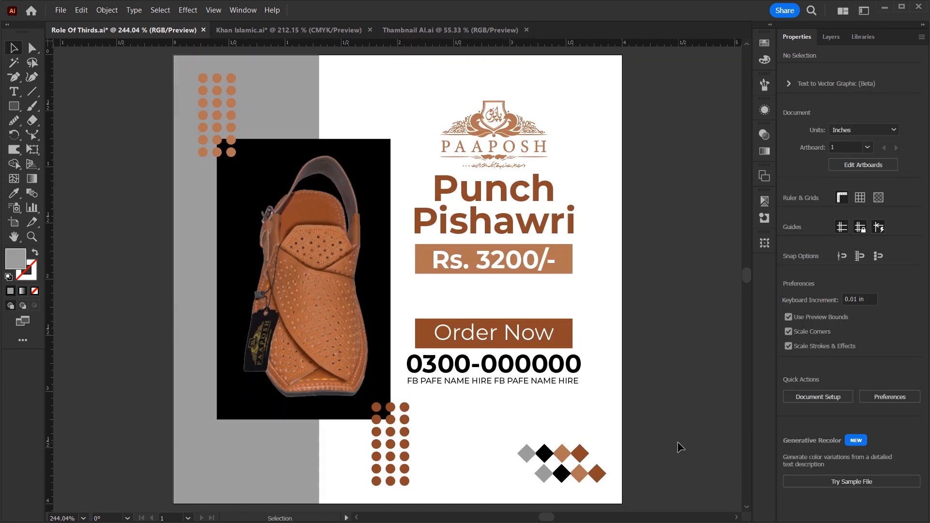
Step: Copy the two-row diamond pattern to the top of the white area, between the grey strip and the logo
{"action": "left_click_drag", "start_coordinate": [606, 439], "coordinate": [519, 501]}
{"action": "left_click_drag", "start_coordinate": [577, 461], "coordinate": [381, 91]}
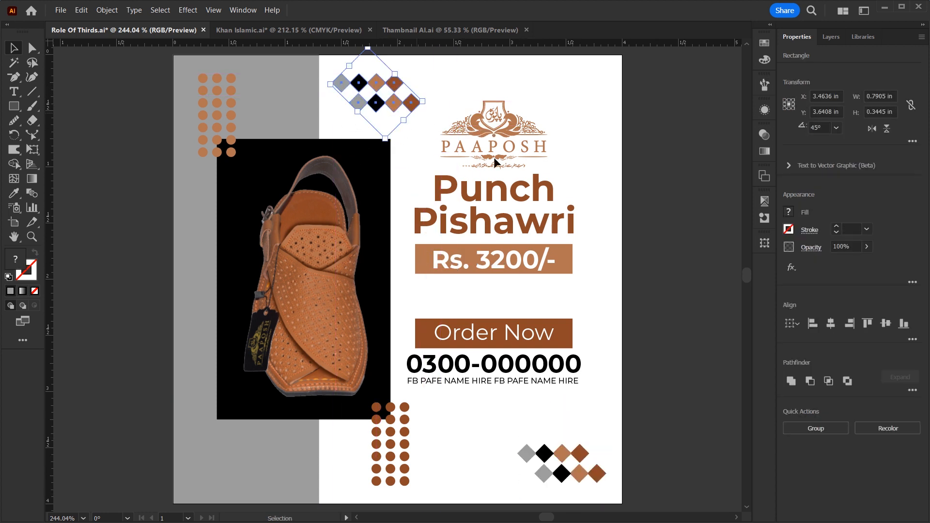
{"action": "left_click", "coordinate": [640, 190]}
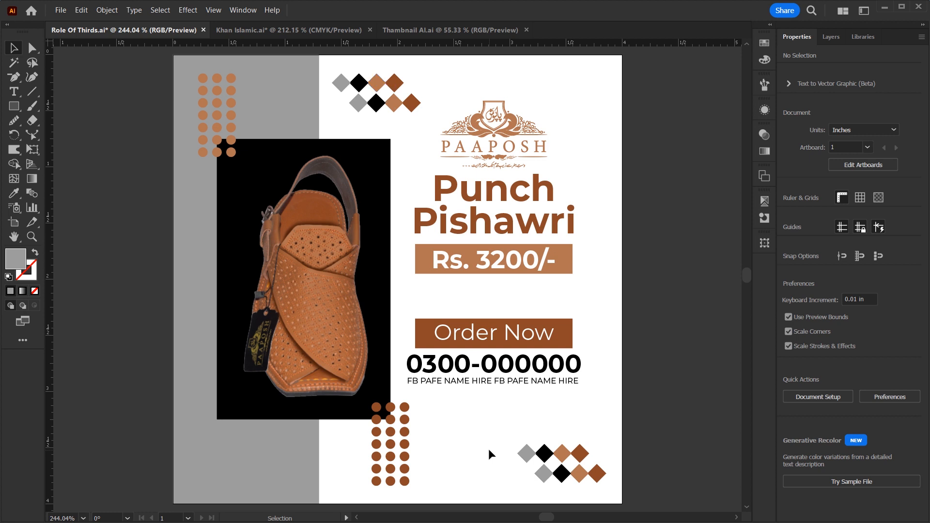
Step: Duplicate the artboard with all its artwork directly to the right of the original, leaving a narrow gap
{"action": "scroll", "coordinate": [490, 450], "scroll_direction": "down", "scroll_amount": 2}
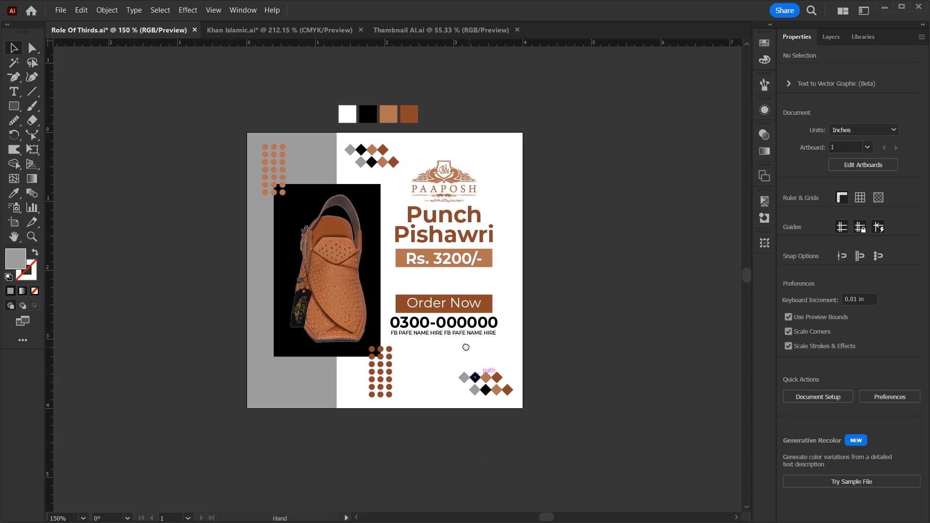
{"action": "left_click_drag", "start_coordinate": [373, 242], "coordinate": [345, 271]}
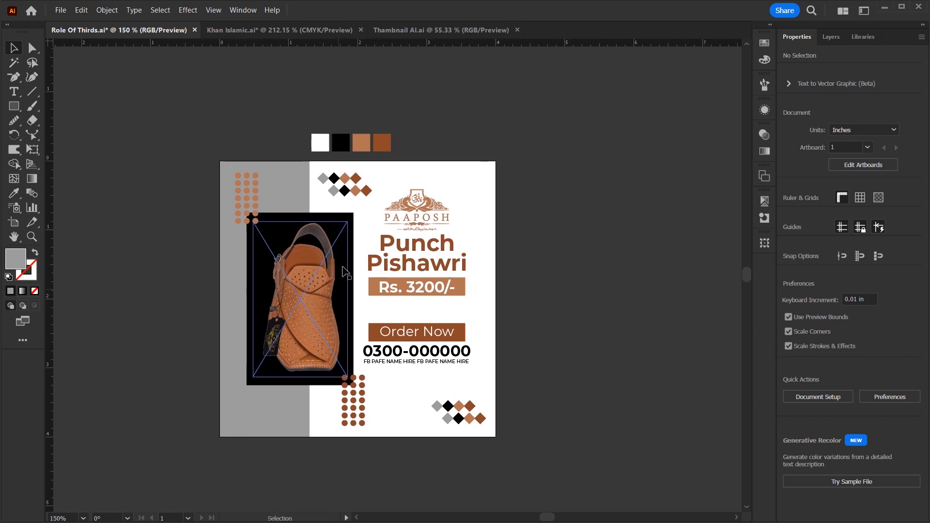
{"action": "left_click", "coordinate": [12, 225]}
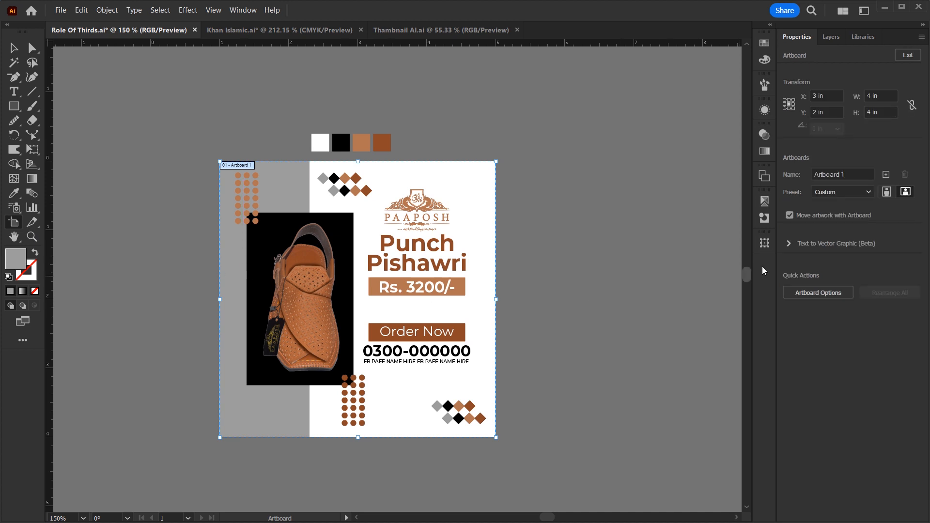
{"action": "left_click_drag", "start_coordinate": [292, 346], "coordinate": [579, 334]}
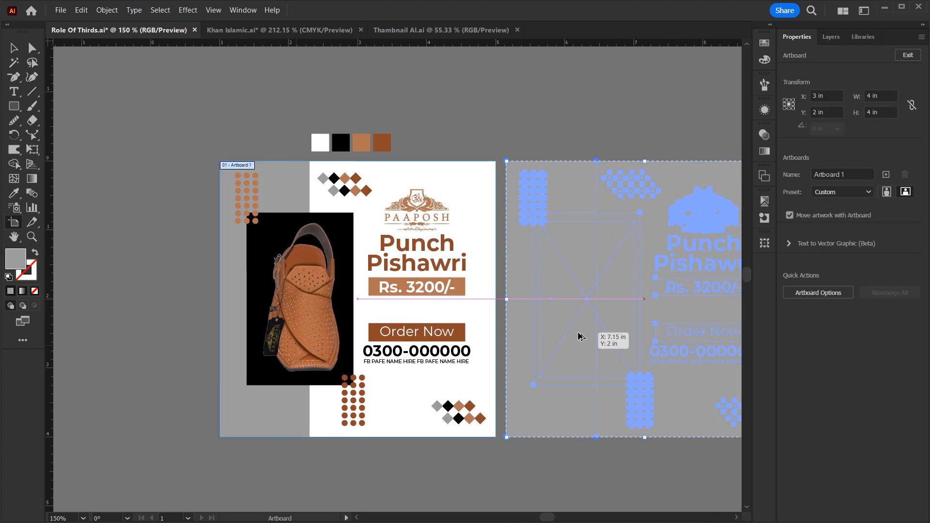
{"action": "key", "text": "Escape"}
Step: Fill the grey background strip on the duplicate artboard with the Order Now bar's dark brown
{"action": "left_click", "coordinate": [481, 405]}
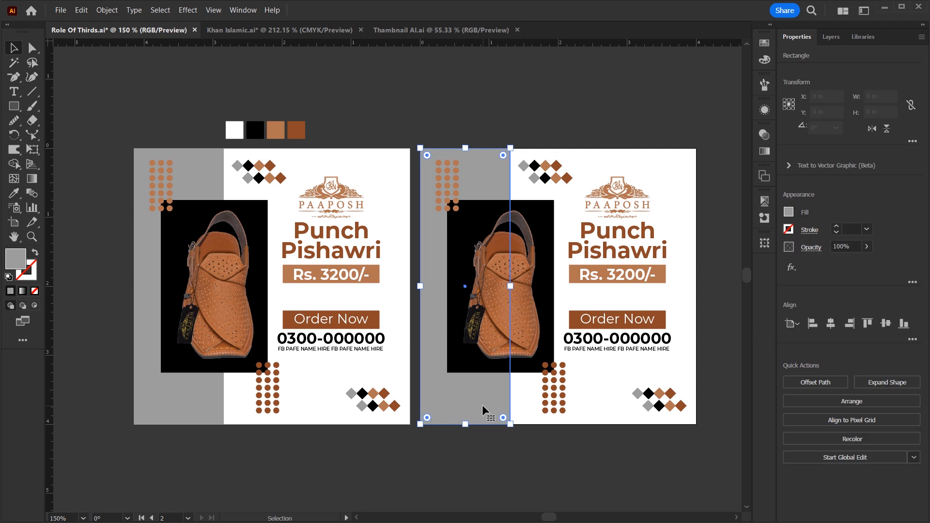
{"action": "key", "text": "i"}
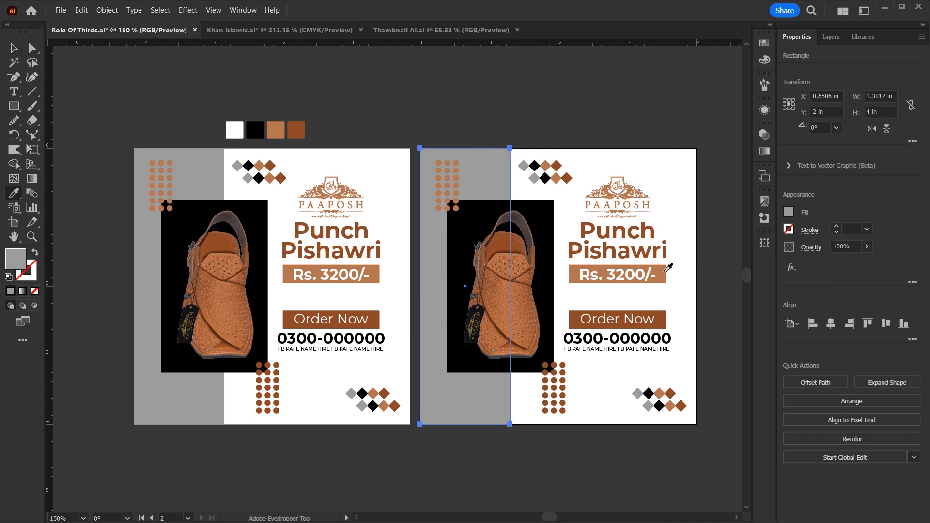
{"action": "left_click", "coordinate": [664, 311]}
{"action": "key", "text": "v"}
Step: Fill the black panel behind the duplicate's sandal with the price bar's light brown
{"action": "left_click", "coordinate": [547, 209]}
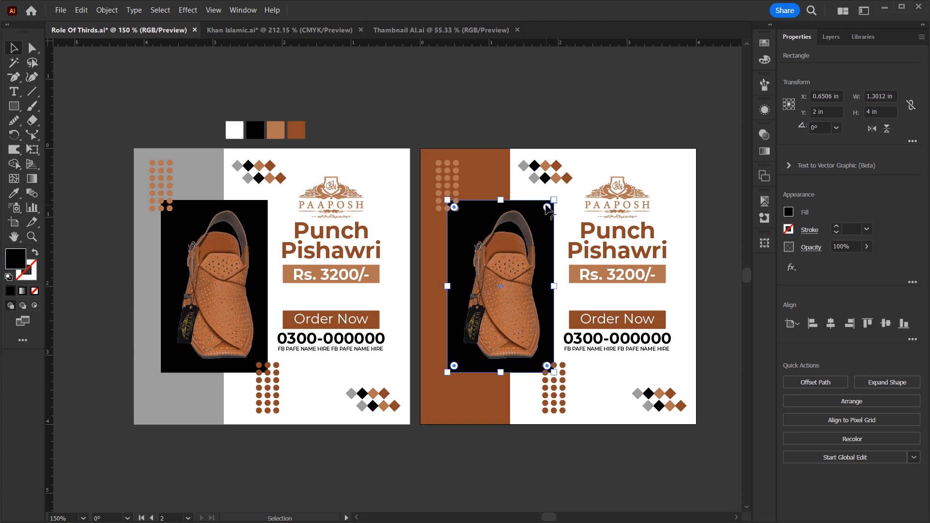
{"action": "key", "text": "i"}
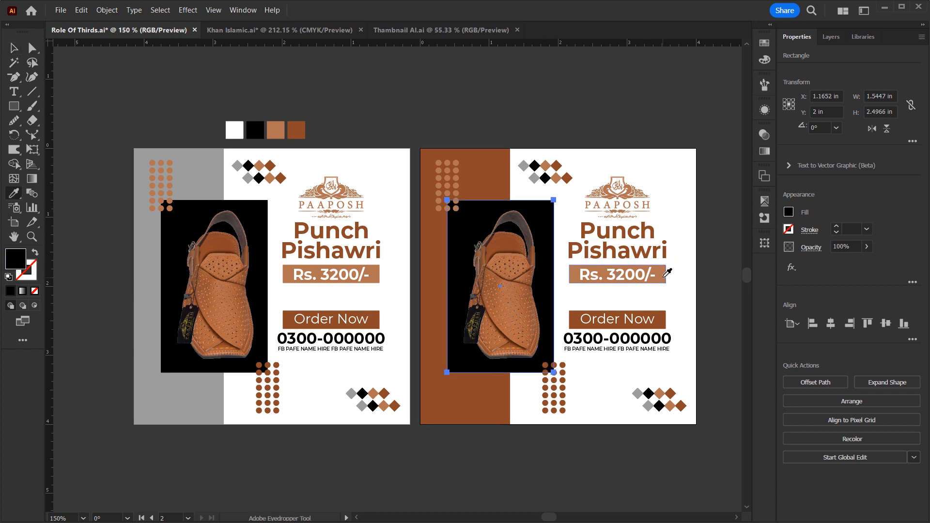
{"action": "left_click", "coordinate": [661, 274]}
{"action": "key", "text": "v"}
{"action": "left_click", "coordinate": [557, 124]}
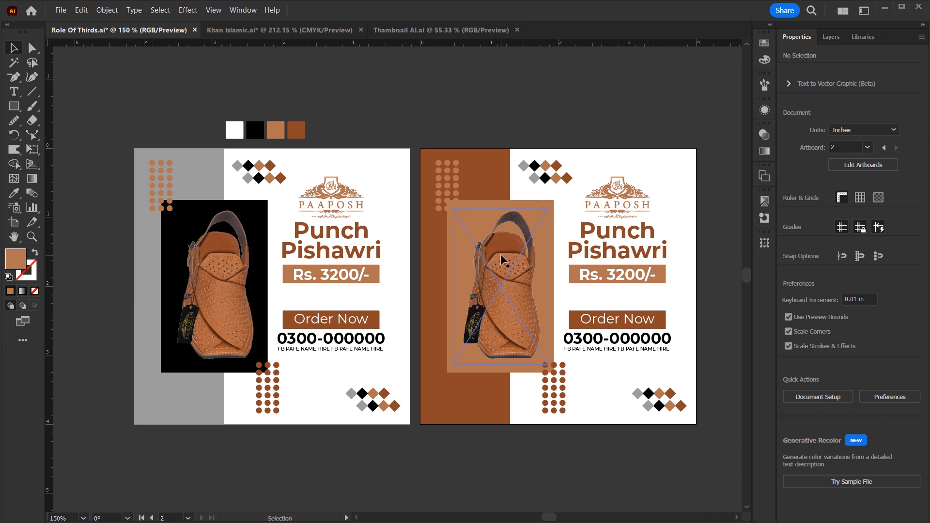
{"action": "left_click", "coordinate": [550, 207]}
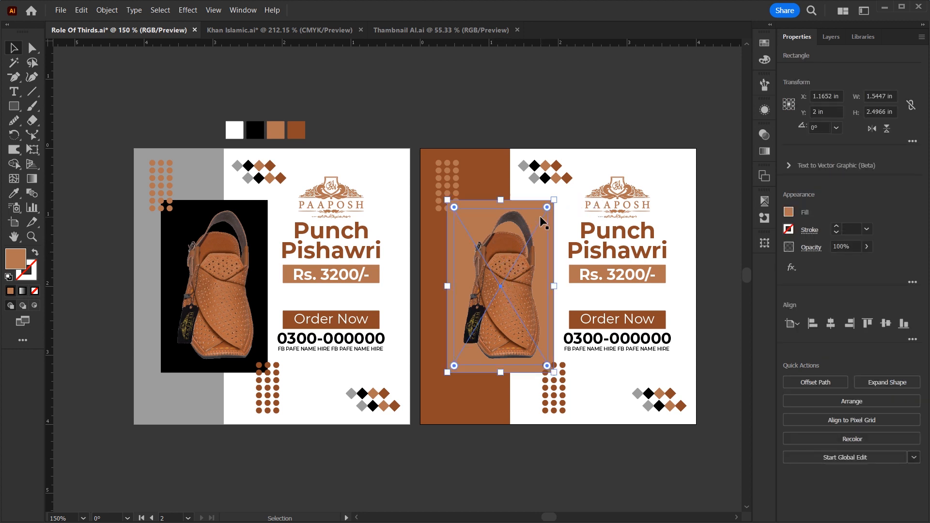
{"action": "left_click", "coordinate": [535, 142]}
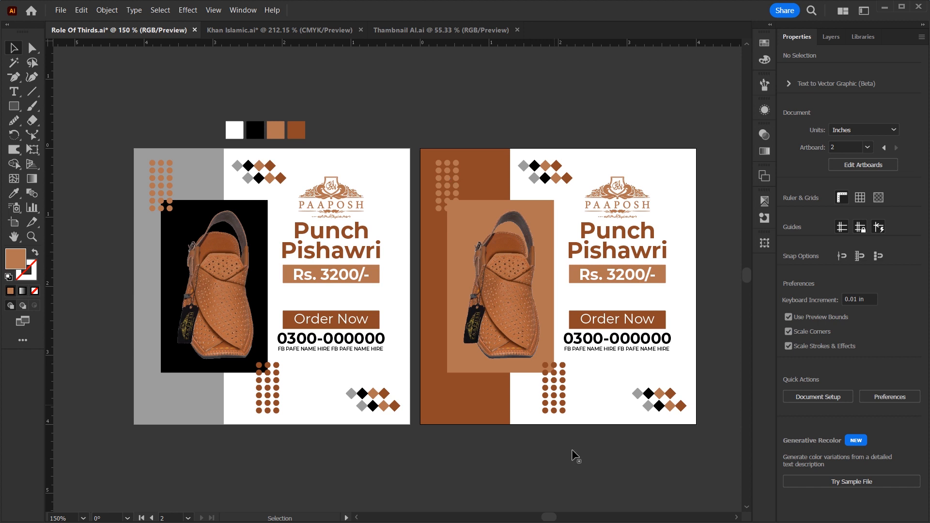
Step: Fill the dot pattern at the upper left of the duplicate artboard with white
{"action": "scroll", "coordinate": [543, 310], "scroll_direction": "up", "scroll_amount": 1}
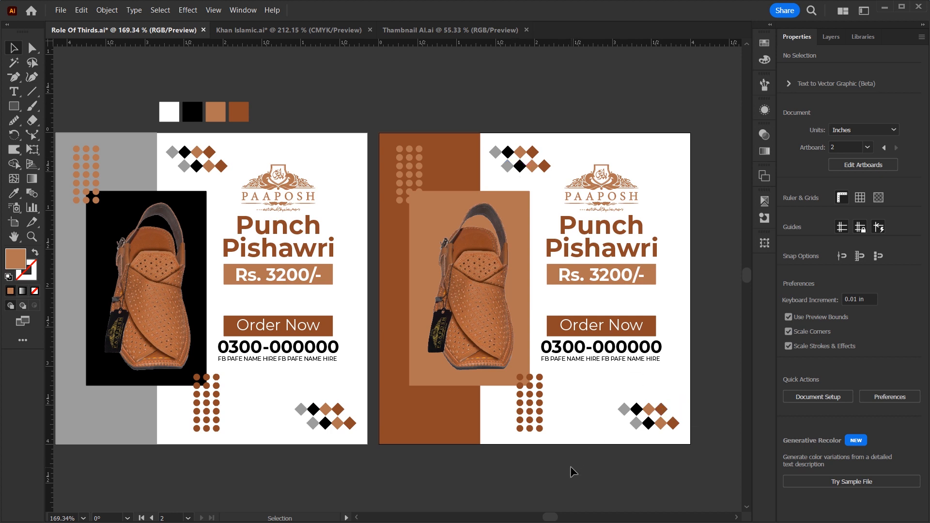
{"action": "scroll", "coordinate": [571, 466], "scroll_direction": "up", "scroll_amount": 2}
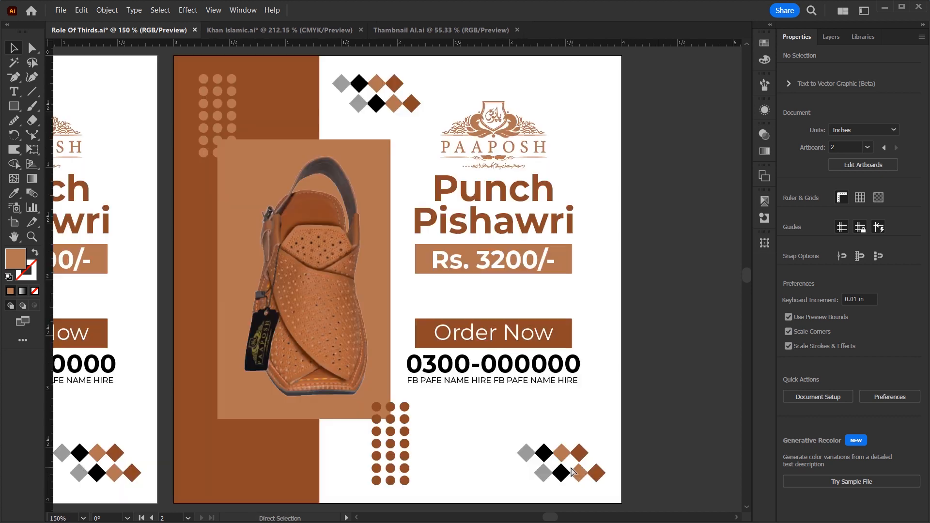
{"action": "left_click", "coordinate": [229, 113]}
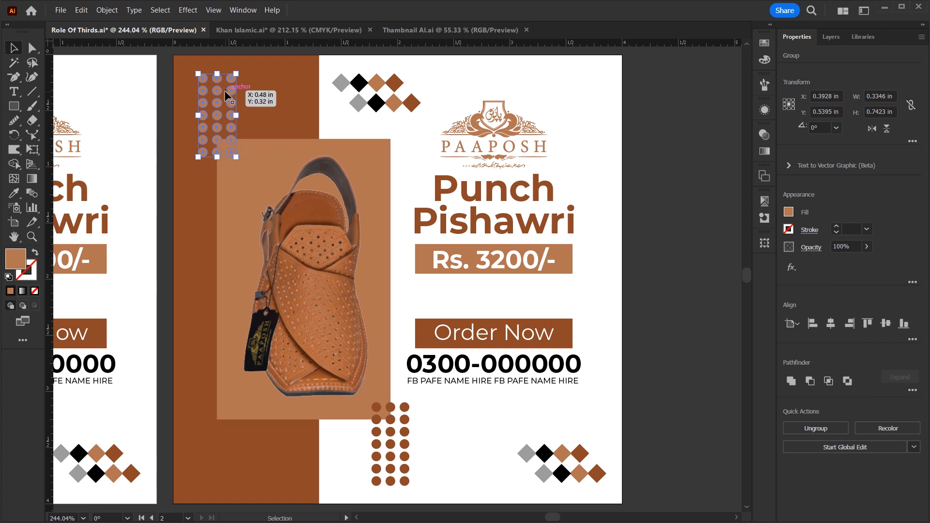
{"action": "left_click", "coordinate": [759, 43]}
{"action": "left_click", "coordinate": [633, 76]}
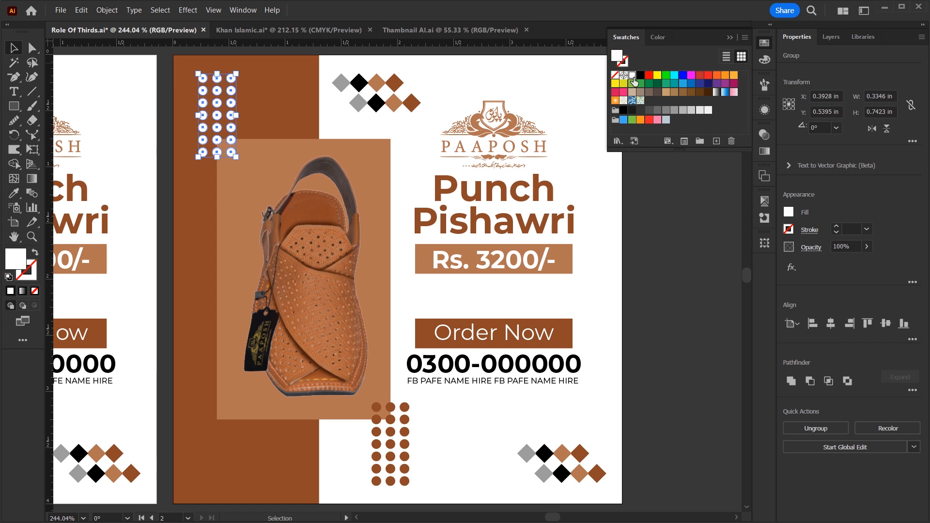
{"action": "left_click", "coordinate": [228, 139], "text": "shift"}
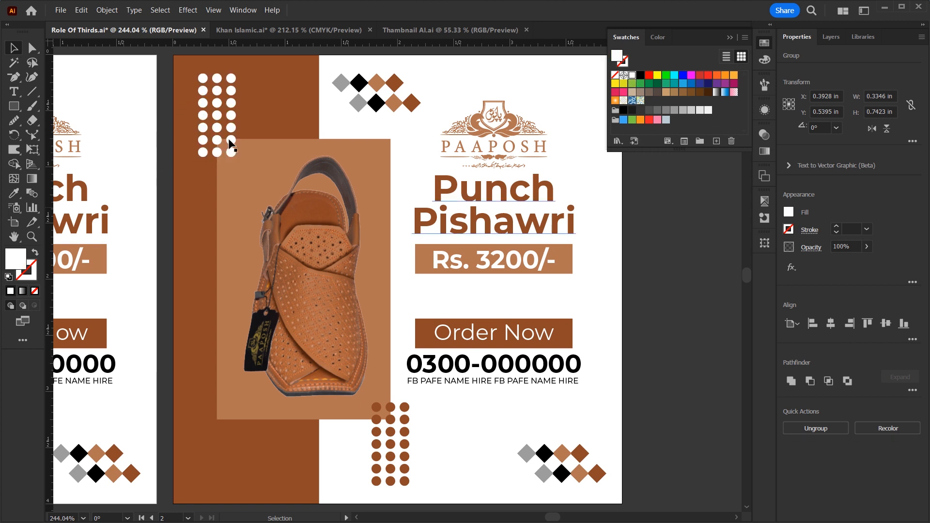
Step: Set the white dot pattern's blending mode to Soft Light
{"action": "left_click", "coordinate": [762, 138]}
{"action": "left_click", "coordinate": [662, 147]}
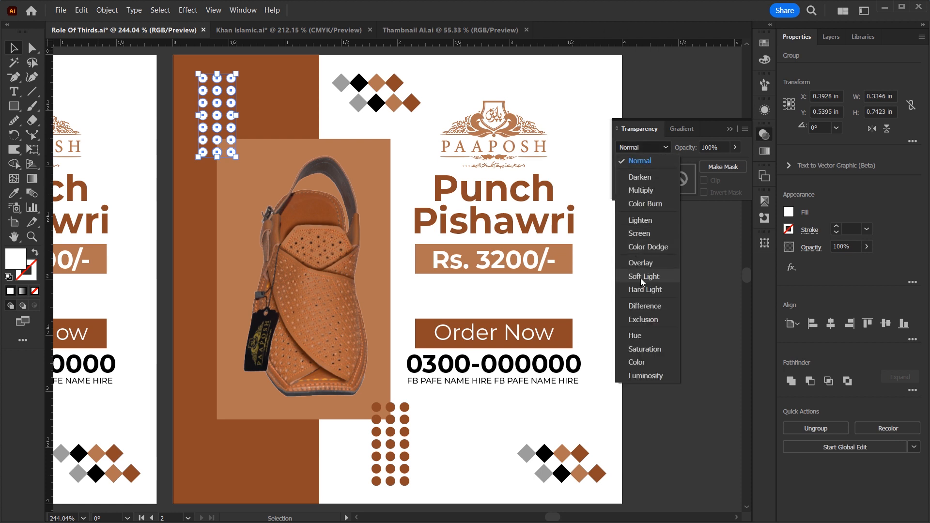
{"action": "left_click", "coordinate": [644, 276]}
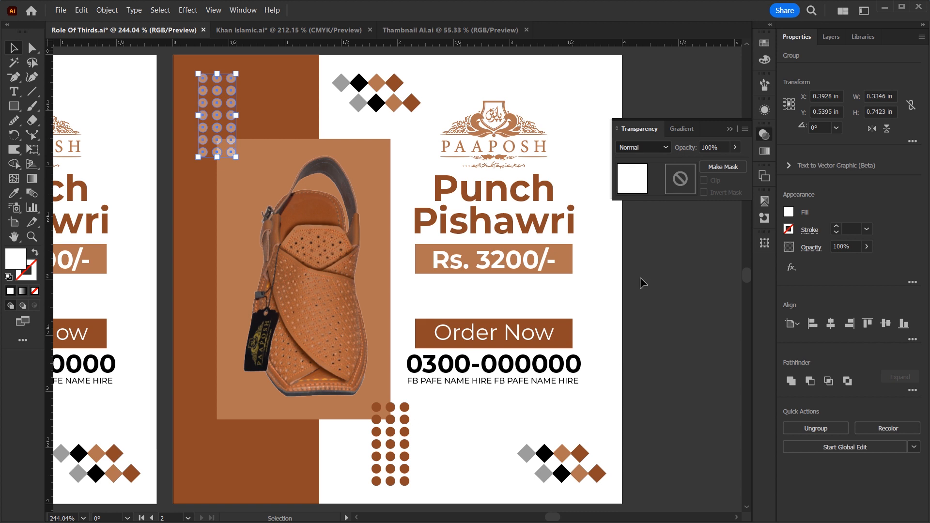
{"action": "left_click", "coordinate": [733, 293]}
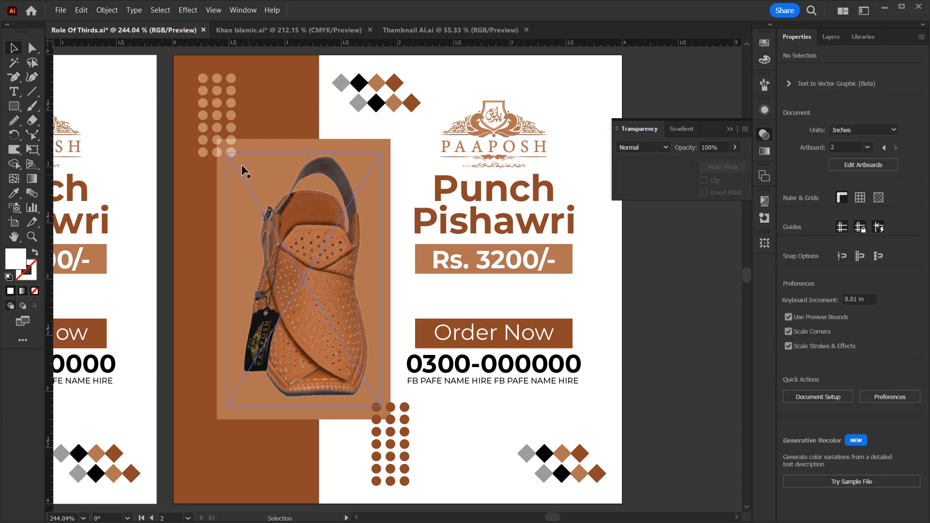
Step: Set the blending mode of the dark brown dot pattern below the sandal to Multiply
{"action": "left_click", "coordinate": [405, 419]}
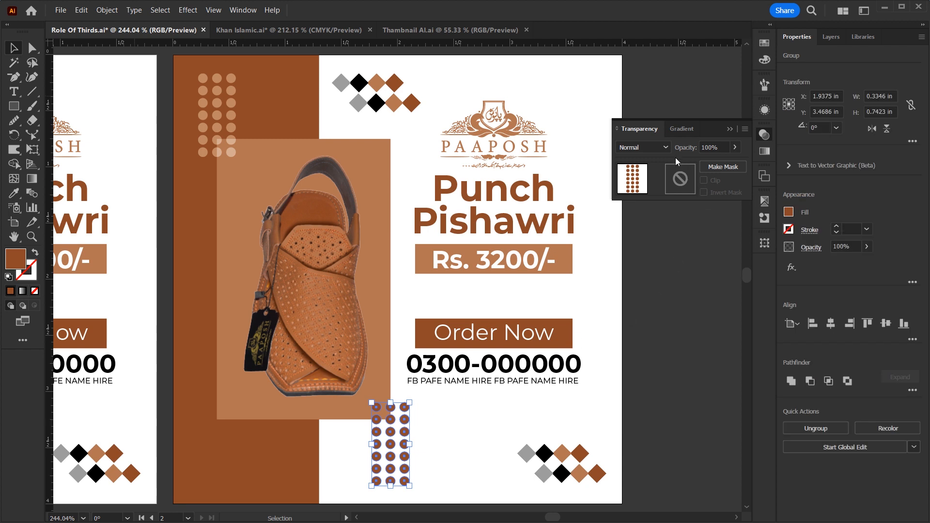
{"action": "left_click", "coordinate": [667, 147]}
{"action": "left_click", "coordinate": [650, 191]}
{"action": "left_click", "coordinate": [625, 382]}
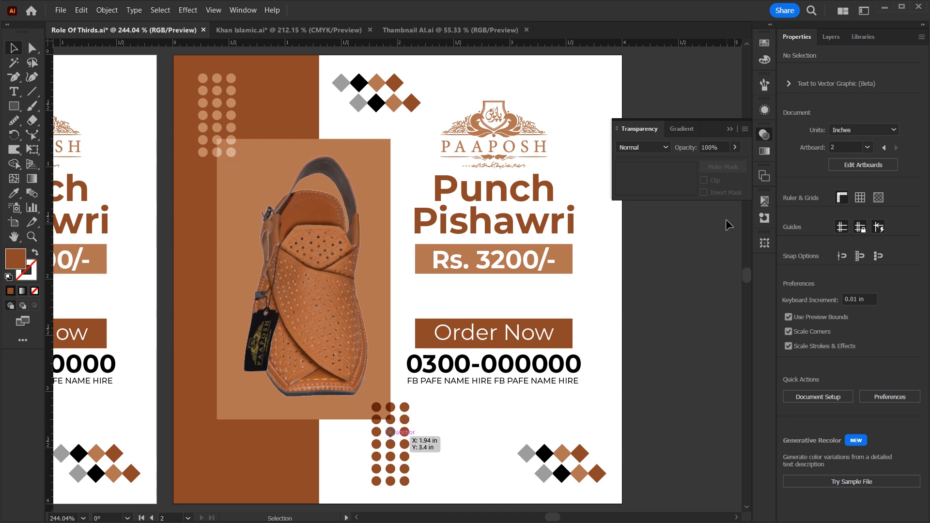
{"action": "left_click", "coordinate": [656, 274]}
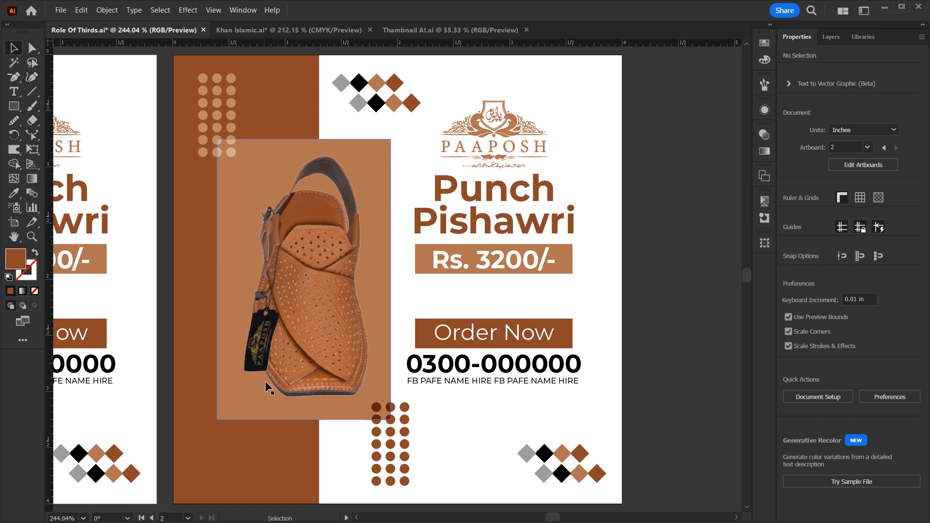
Step: Try fully rounded ends on the duplicate's price bar, and restore its square corners
{"action": "right_click", "coordinate": [387, 144]}
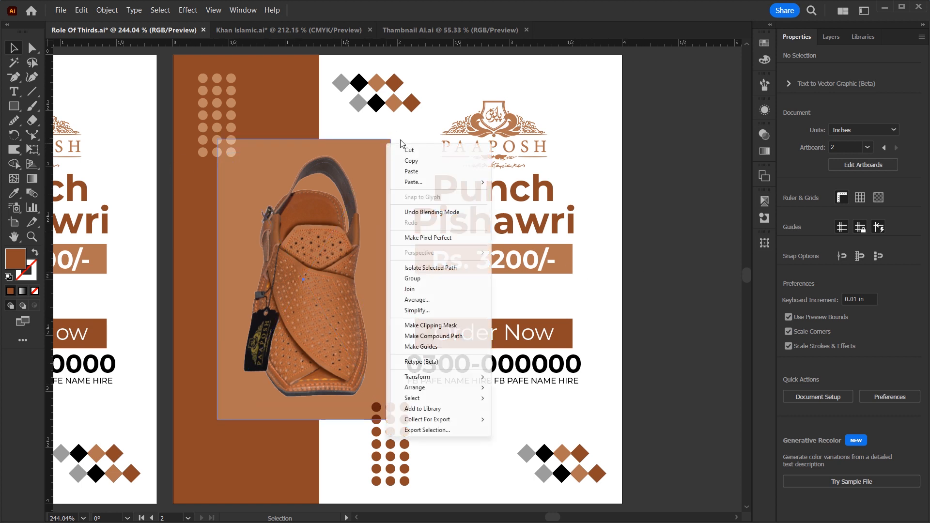
{"action": "left_click", "coordinate": [363, 143]}
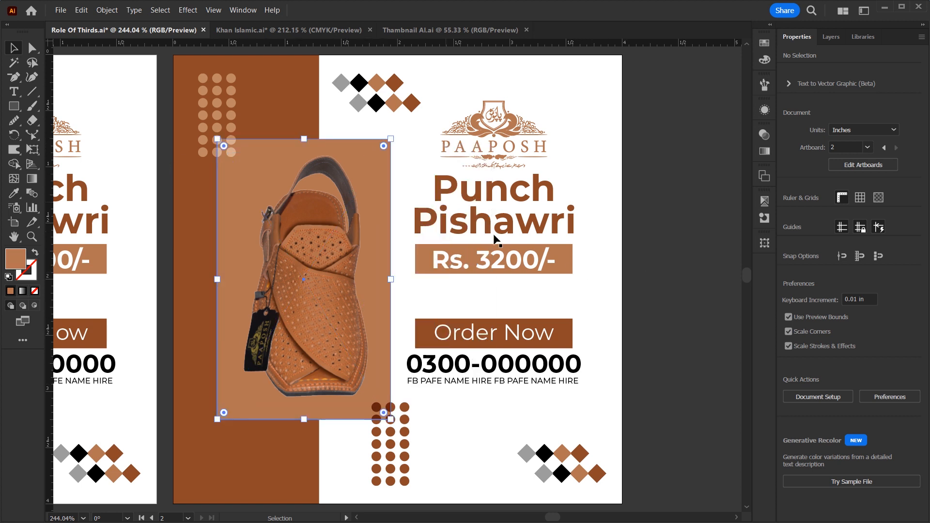
{"action": "left_click", "coordinate": [568, 263]}
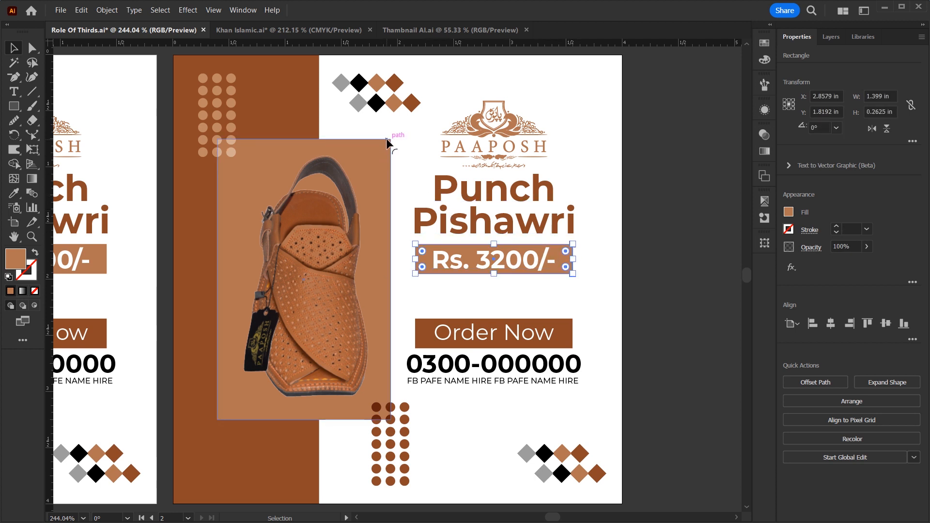
{"action": "left_click_drag", "start_coordinate": [564, 256], "coordinate": [512, 276]}
{"action": "left_click", "coordinate": [665, 271]}
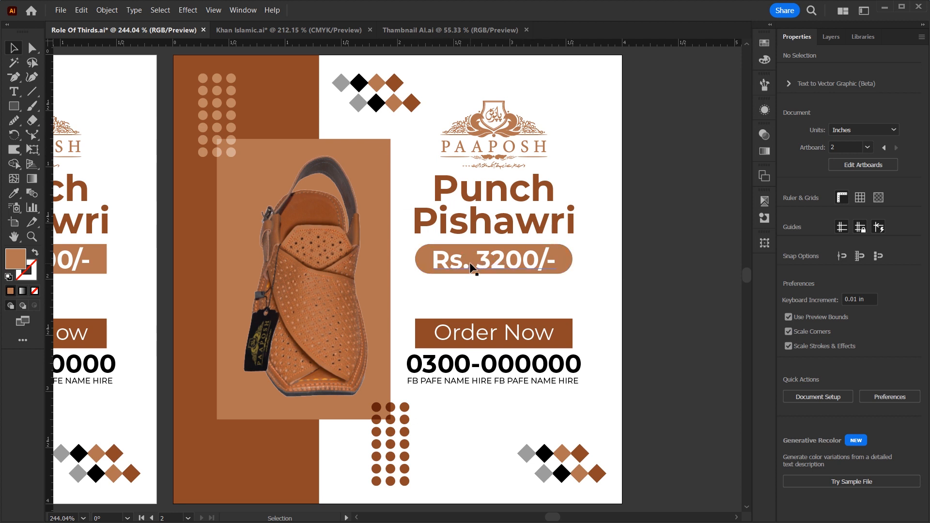
{"action": "left_click", "coordinate": [570, 265]}
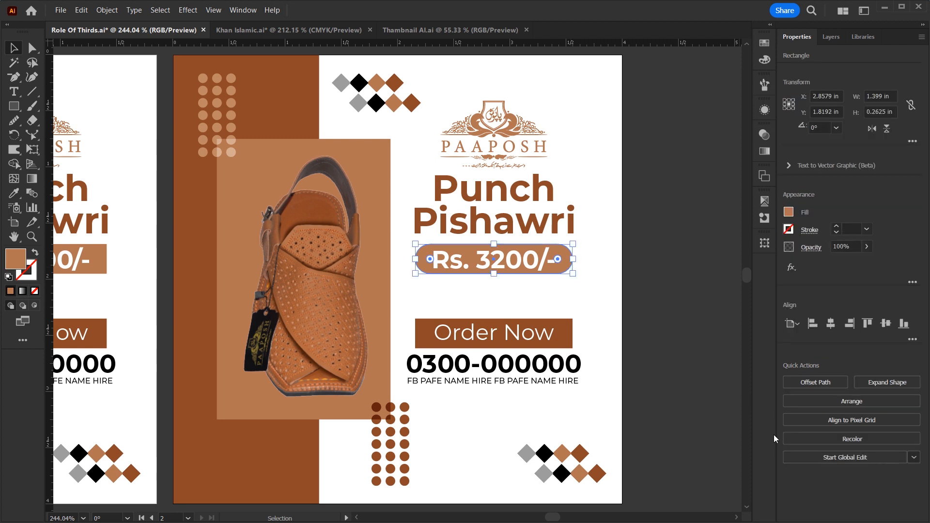
{"action": "left_click_drag", "start_coordinate": [558, 259], "coordinate": [582, 235]}
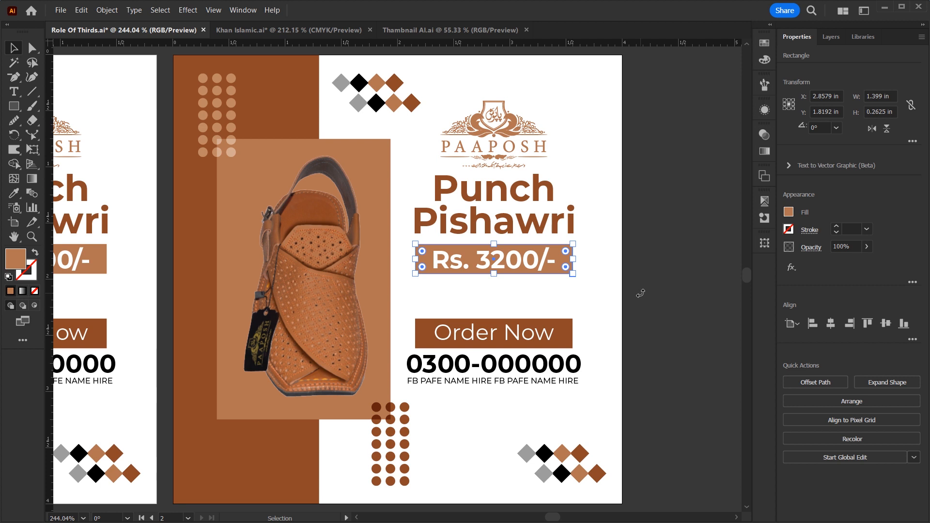
Step: Slightly round the corners of the price bar and of the light brown panel behind the sandal
{"action": "left_click_drag", "start_coordinate": [565, 250], "coordinate": [561, 251]}
{"action": "left_click", "coordinate": [375, 150]}
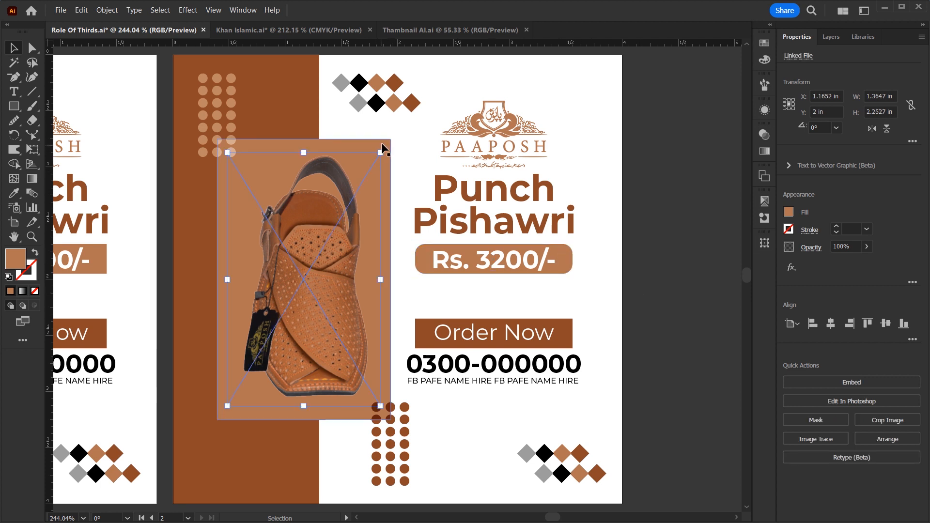
{"action": "left_click_drag", "start_coordinate": [382, 146], "coordinate": [378, 150]}
{"action": "key", "text": "ctrl+shift+a"}
{"action": "key", "text": "a"}
Step: Slightly round the corners of the Order Now bar to match the price bar
{"action": "left_click", "coordinate": [566, 332]}
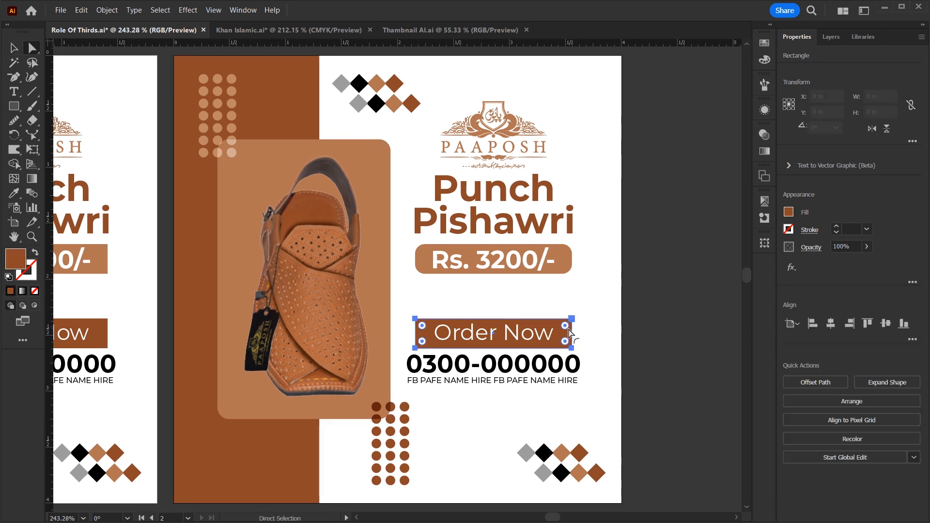
{"action": "left_click_drag", "start_coordinate": [567, 332], "coordinate": [564, 332]}
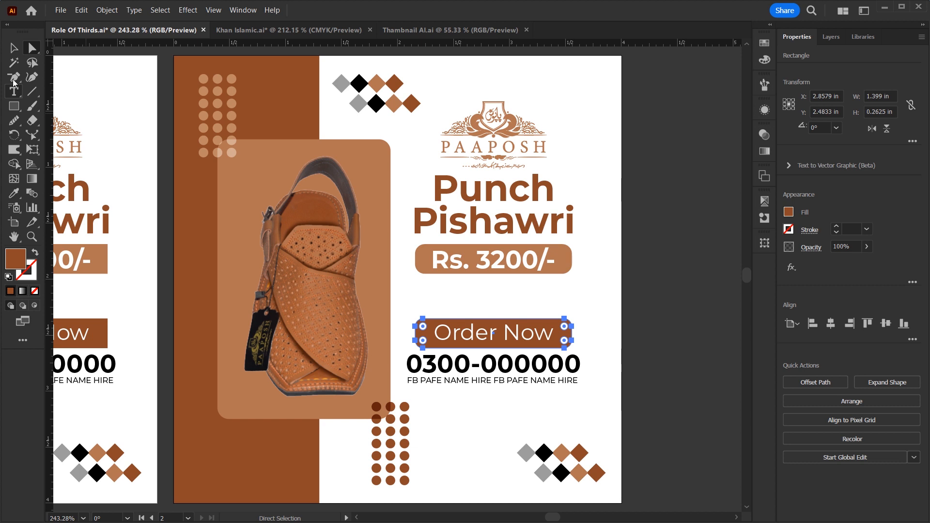
{"action": "left_click", "coordinate": [13, 47]}
{"action": "left_click", "coordinate": [678, 312]}
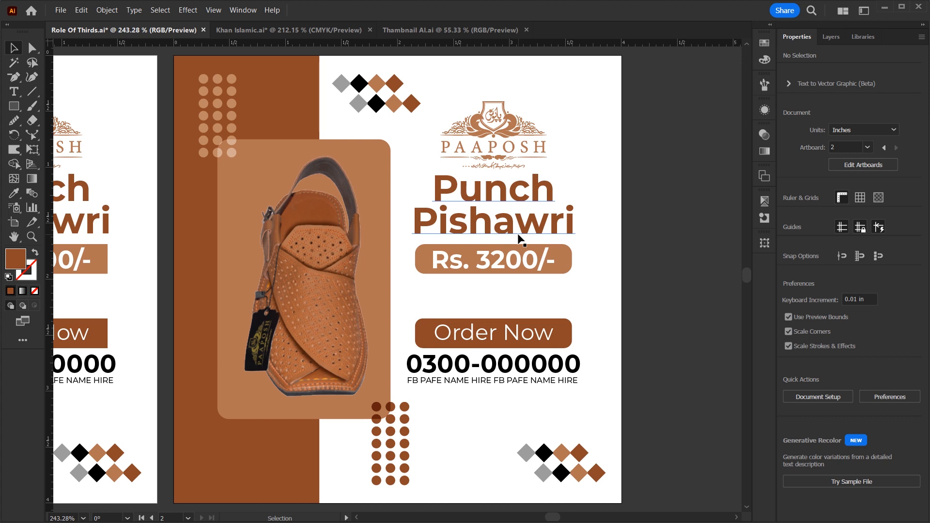
Step: Switch to the Khan Islamic.ai poster and examine its layout, including the large Urdu academy title
{"action": "left_click", "coordinate": [280, 30]}
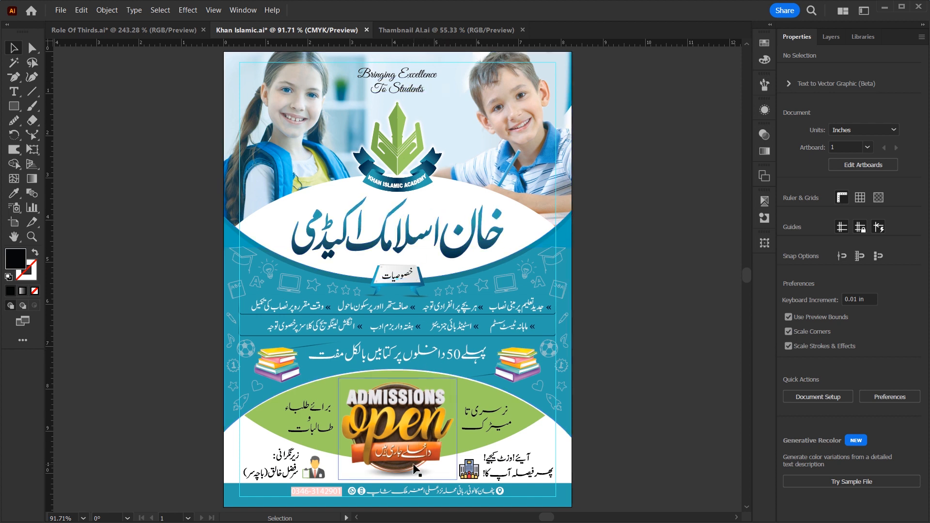
{"action": "left_click", "coordinate": [410, 236]}
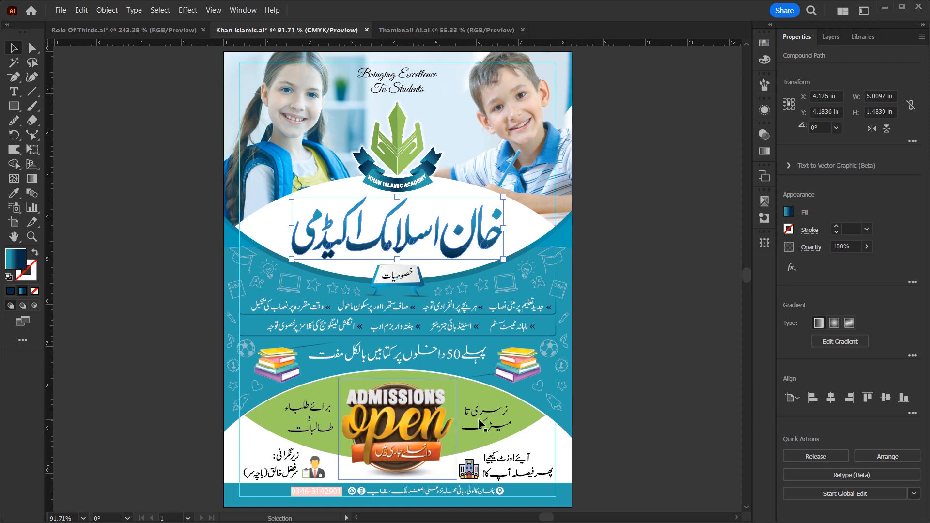
{"action": "left_click", "coordinate": [586, 253]}
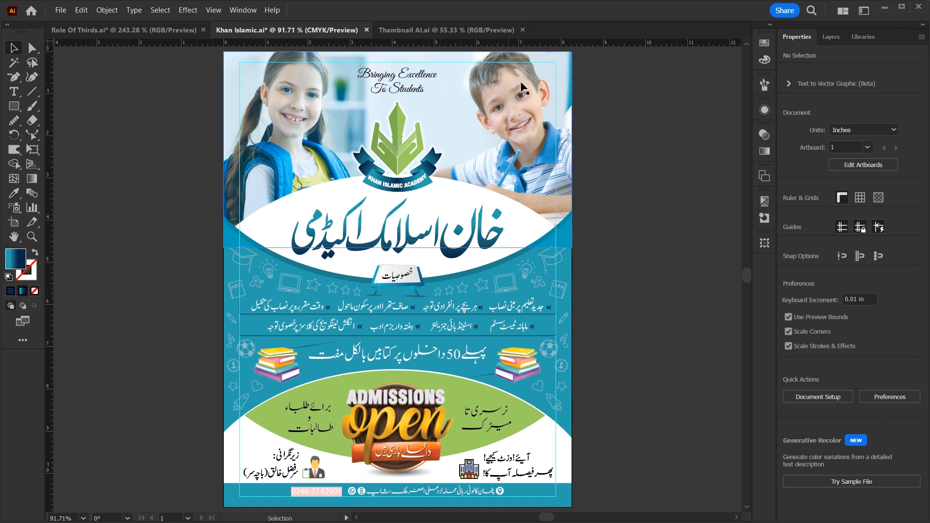
Step: Move the blue background rectangle out from behind the student photos onto the empty canvas, and return it behind them
{"action": "left_click", "coordinate": [565, 101]}
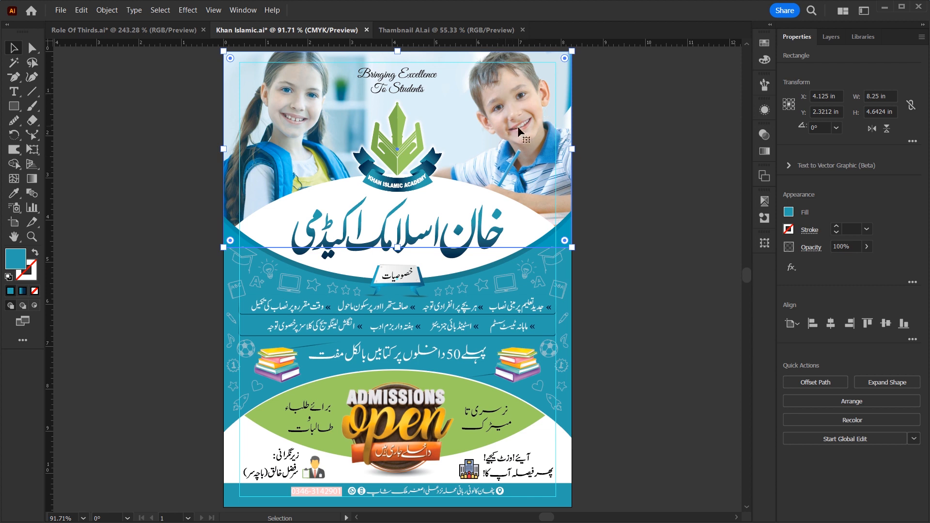
{"action": "left_click_drag", "start_coordinate": [564, 98], "coordinate": [212, 152]}
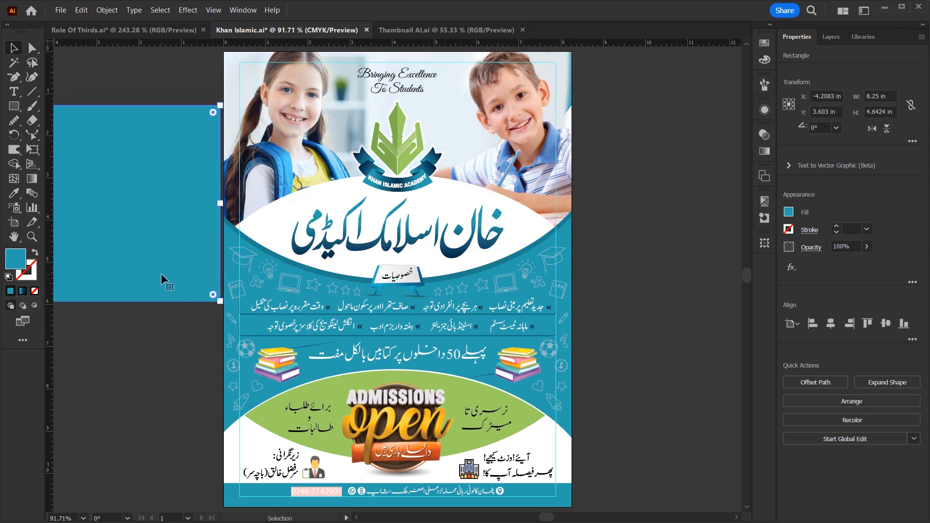
{"action": "left_click_drag", "start_coordinate": [143, 257], "coordinate": [134, 220]}
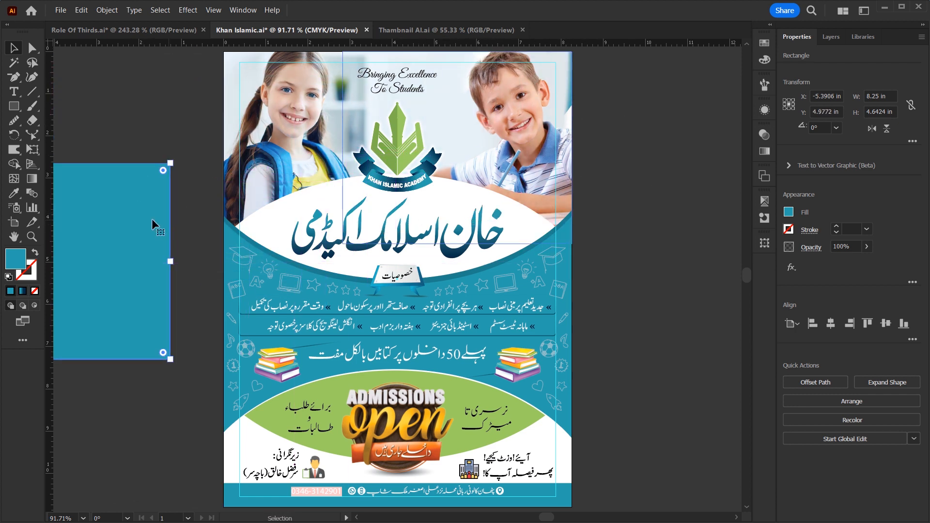
{"action": "left_click_drag", "start_coordinate": [149, 219], "coordinate": [554, 106]}
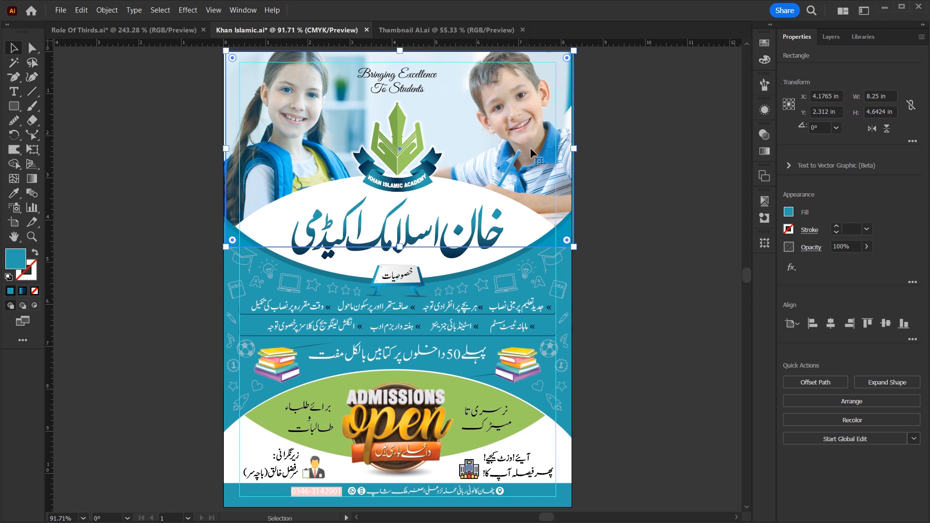
{"action": "left_click", "coordinate": [545, 286]}
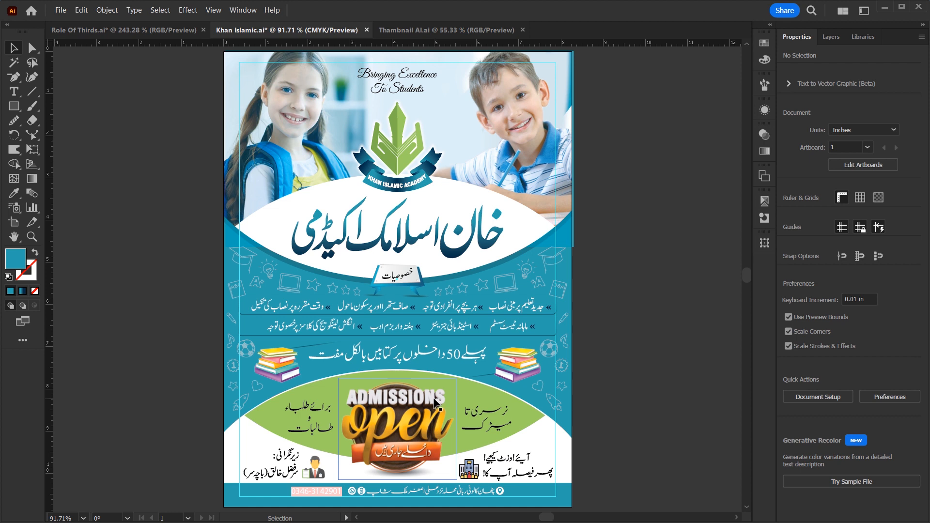
Step: Select the Admissions Open image in the poster's lower green area to examine it, and deselect it
{"action": "mouse_move", "coordinate": [426, 424]}
{"action": "left_mouse_down"}
{"action": "mouse_move", "coordinate": [399, 410]}
{"action": "mouse_move", "coordinate": [425, 422]}
{"action": "left_mouse_up"}
{"action": "key", "text": "v"}
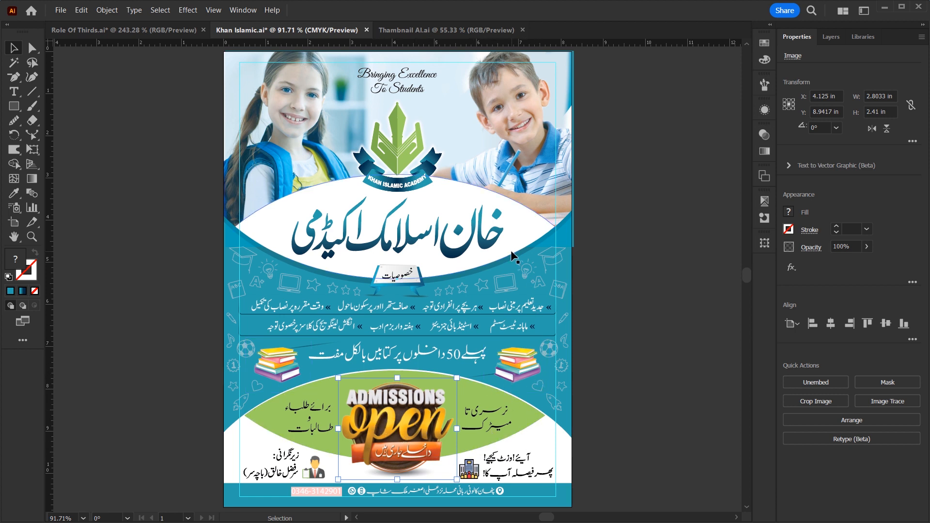
{"action": "left_click", "coordinate": [656, 287]}
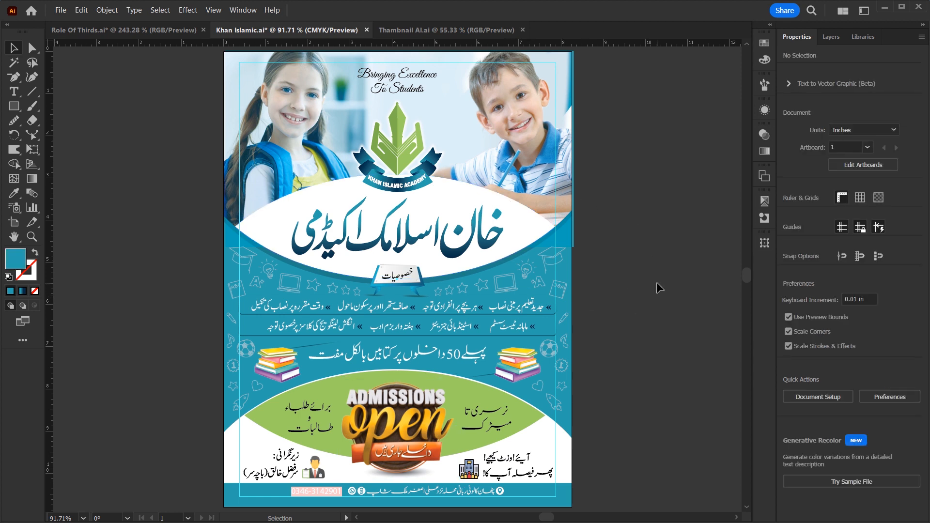
{"action": "key", "text": "ctrl+plus"}
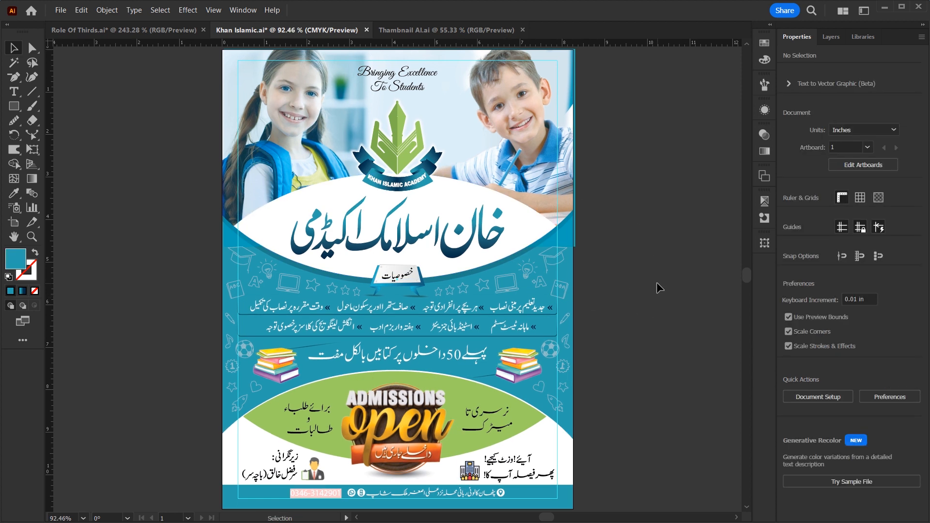